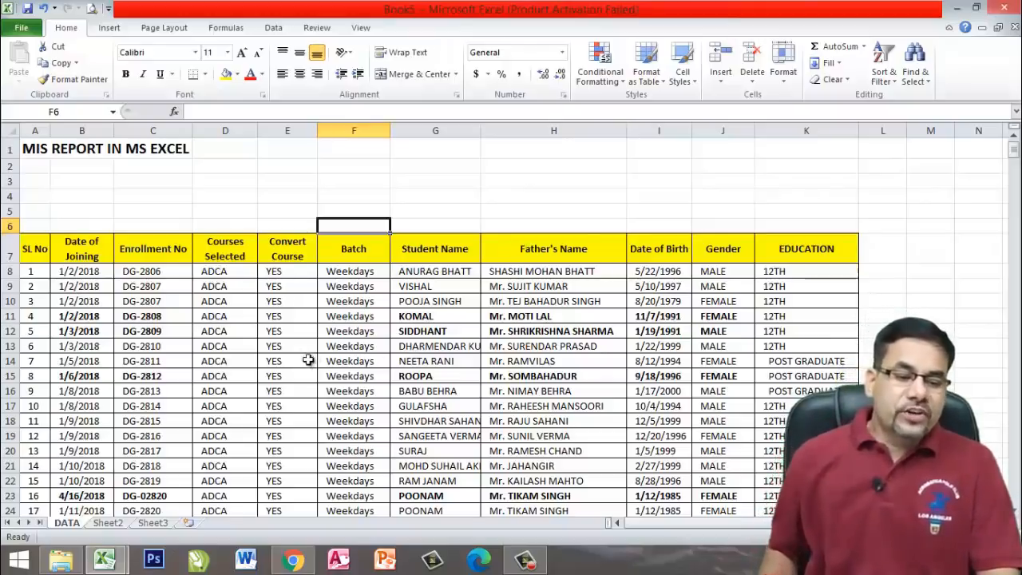
- Examine the student admission records on the DATA sheet, from the column headings down through the rows
scroll(361, 295, down, 6)
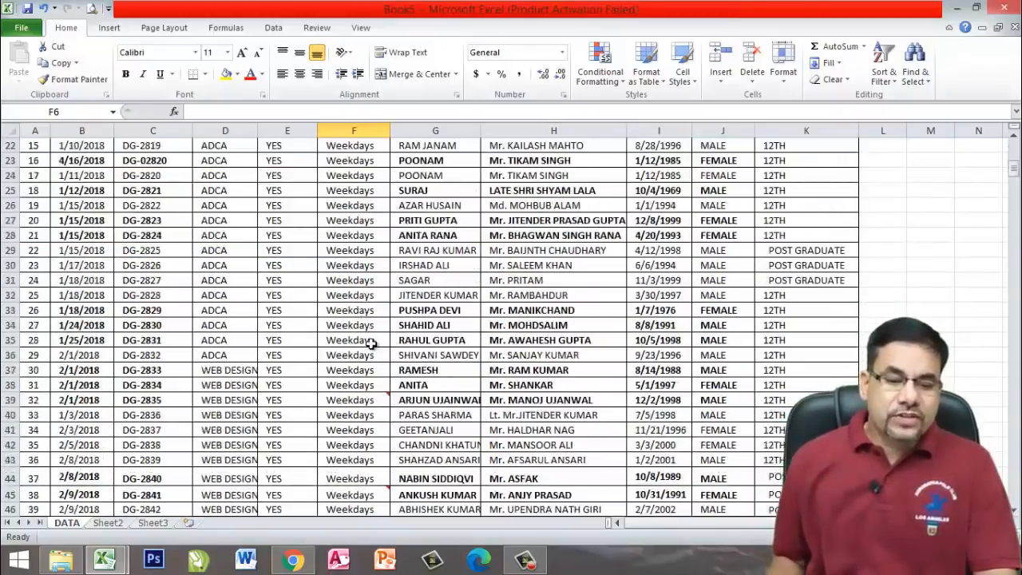
scroll(359, 339, up, 6)
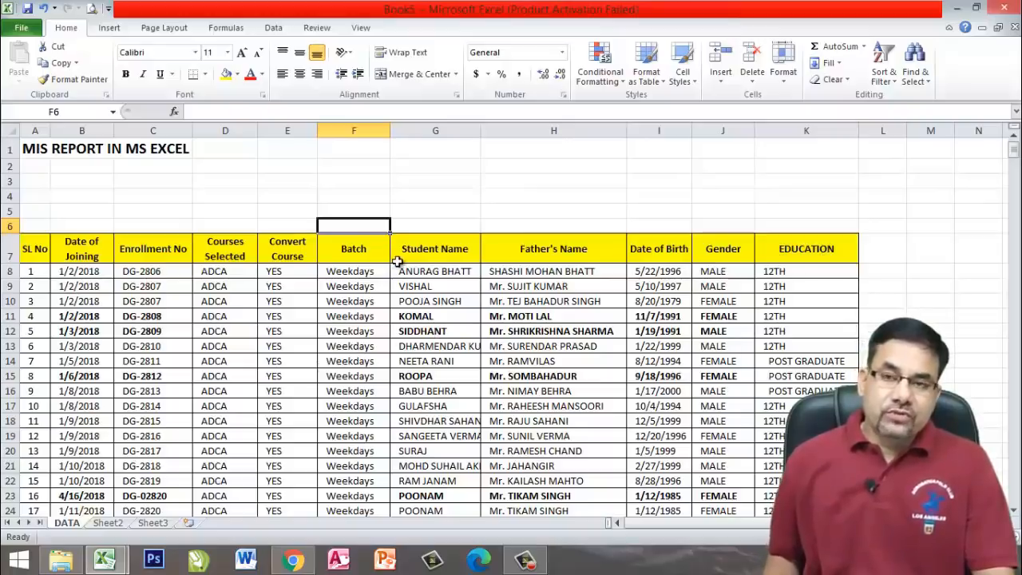
scroll(337, 331, down, 1)
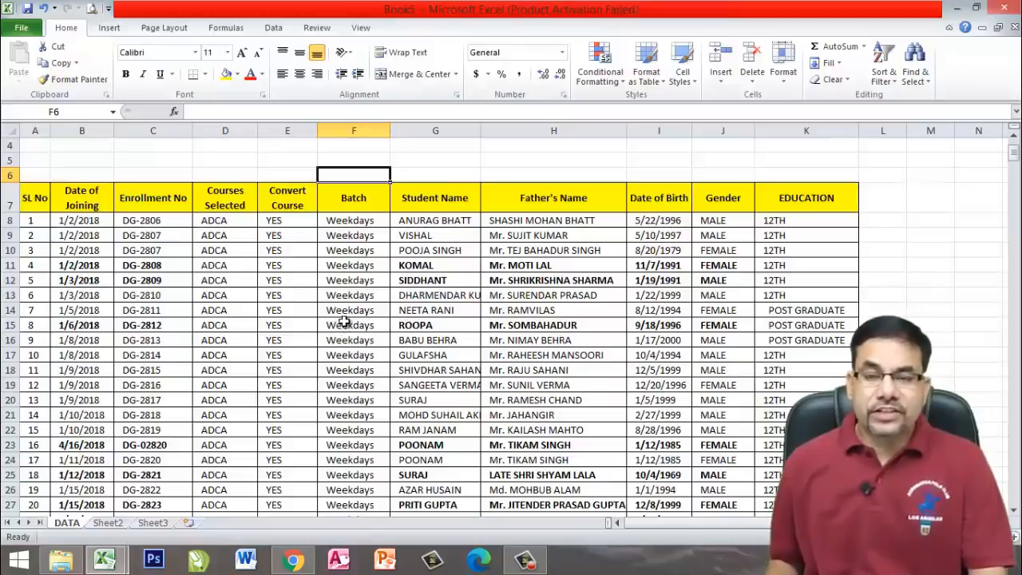
scroll(341, 323, up, 1)
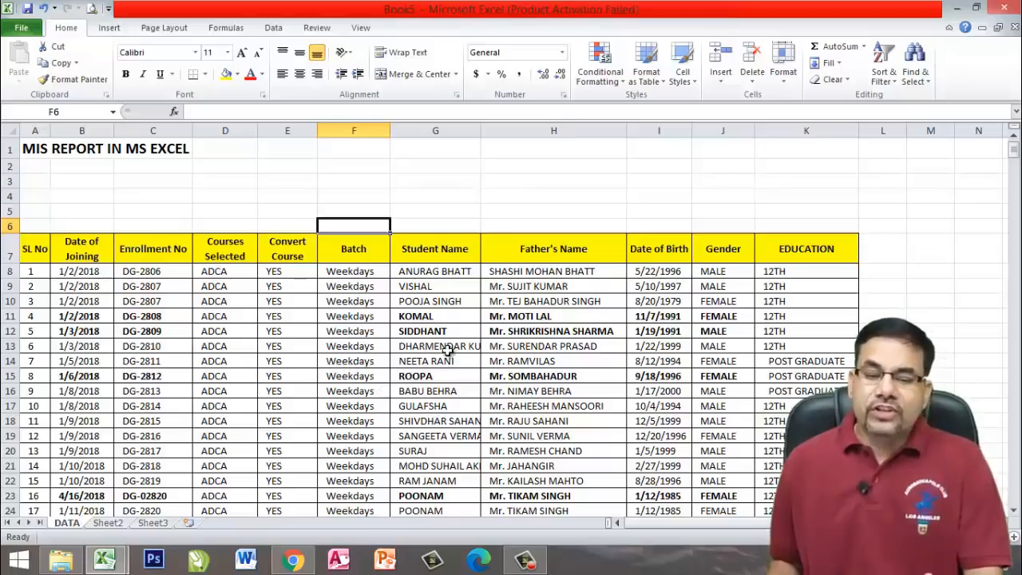
scroll(447, 352, down, 2)
scroll(448, 351, down, 20)
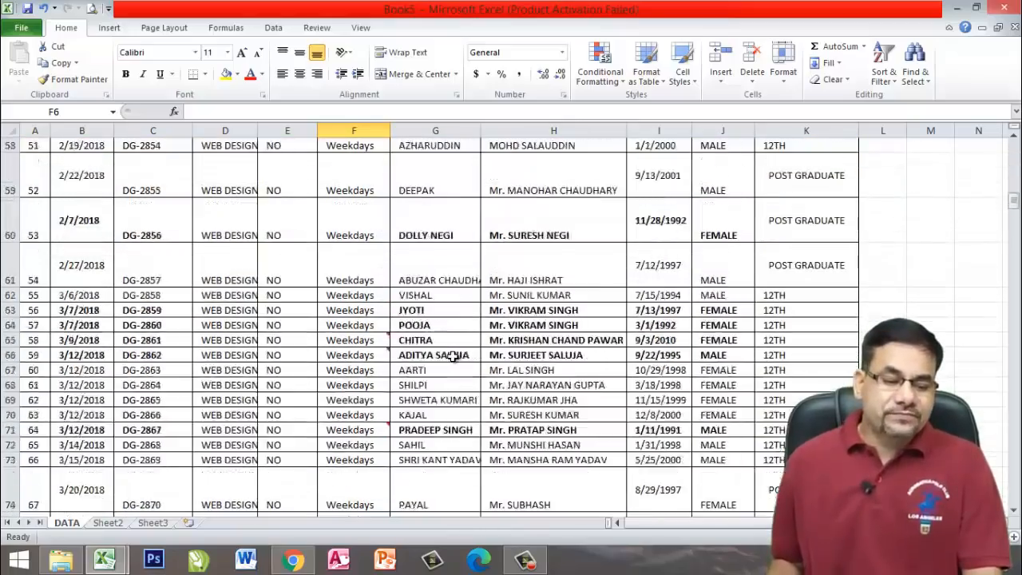
scroll(462, 356, down, 15)
scroll(467, 356, up, 15)
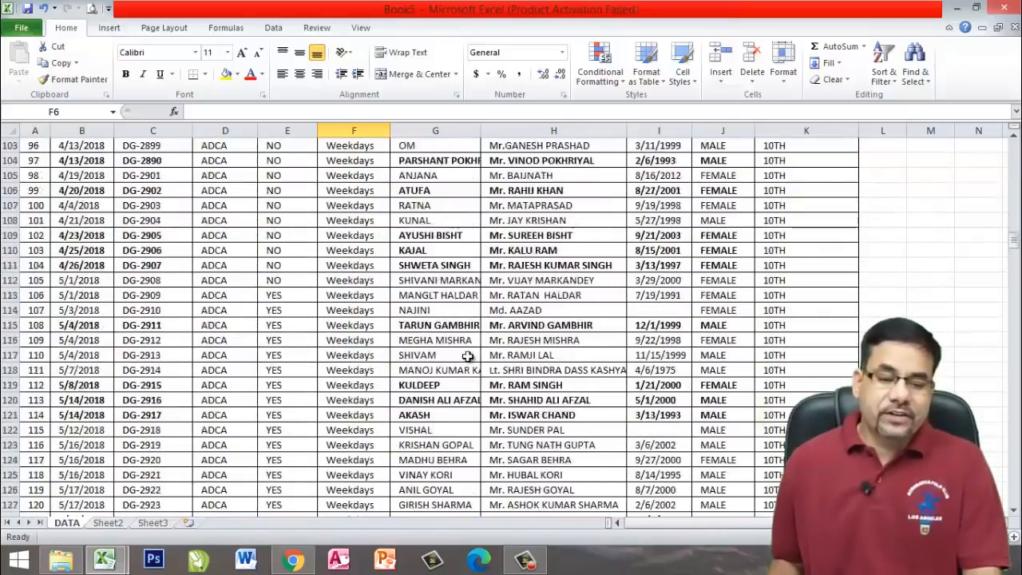
scroll(472, 356, up, 20)
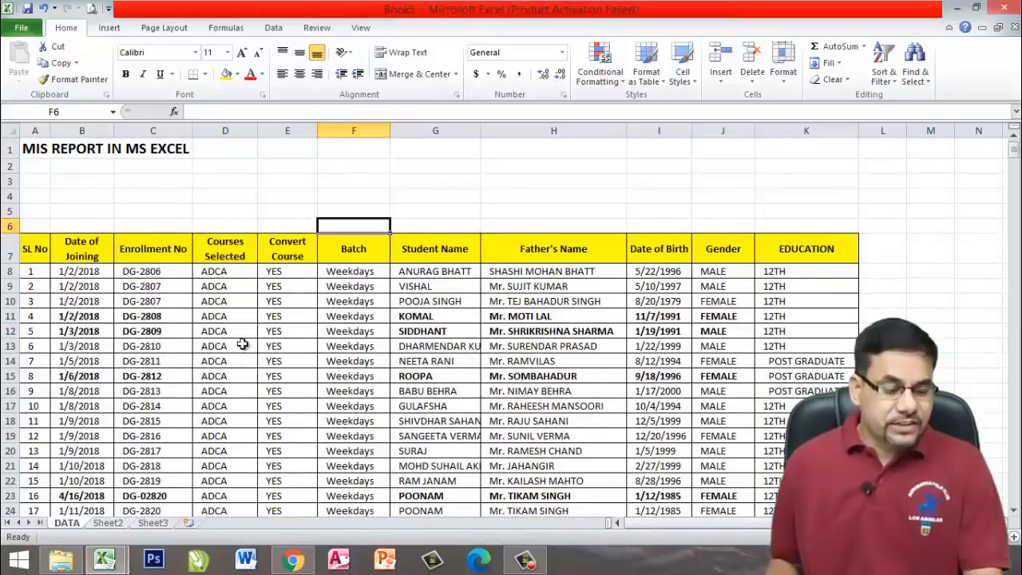
click(298, 403)
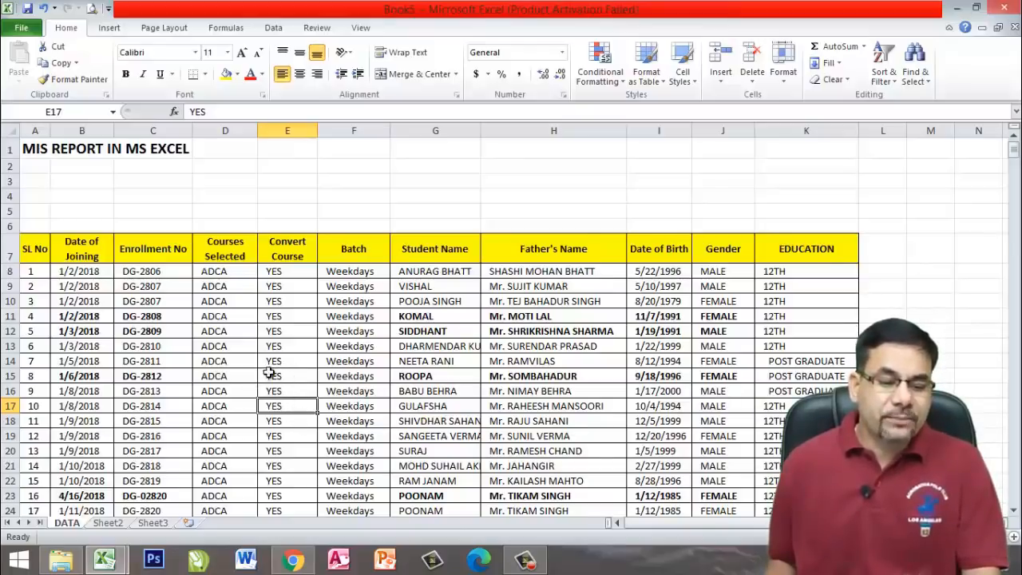
scroll(283, 370, down, 3)
scroll(283, 369, up, 3)
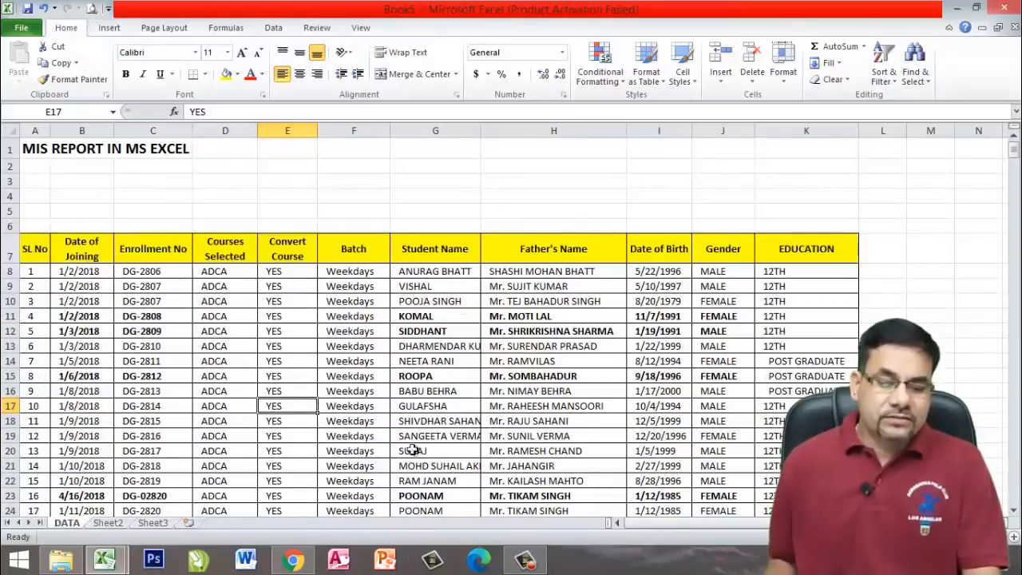
- Create a PivotTable from the range DATA!$A$7:$K$404 on a new worksheet
click(279, 390)
click(112, 28)
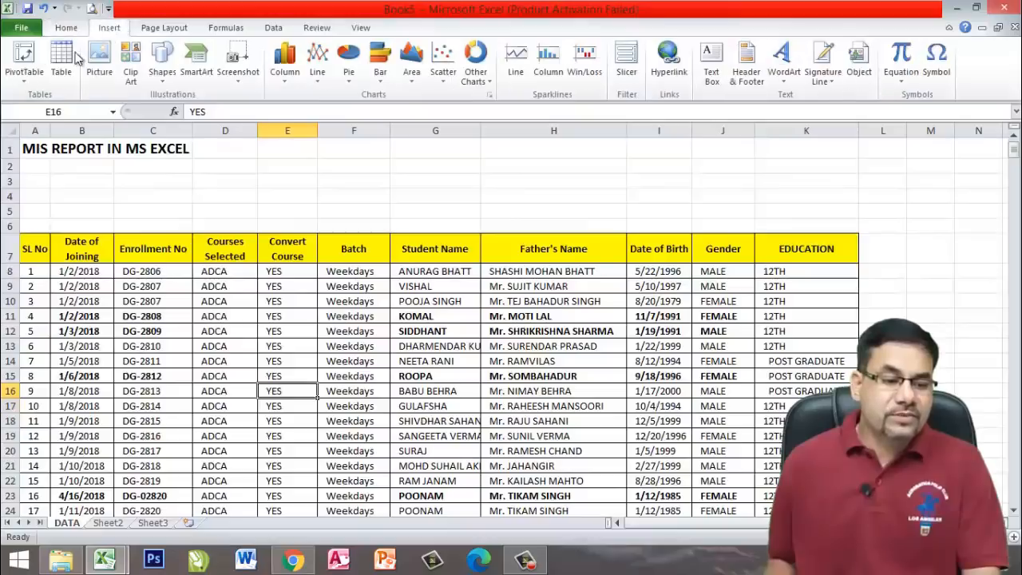
click(24, 57)
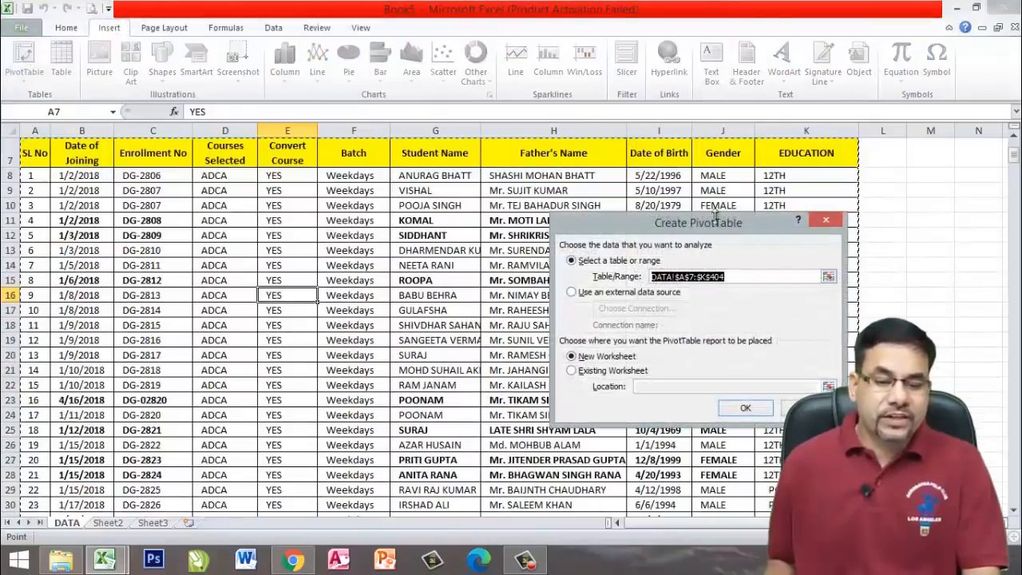
click(746, 409)
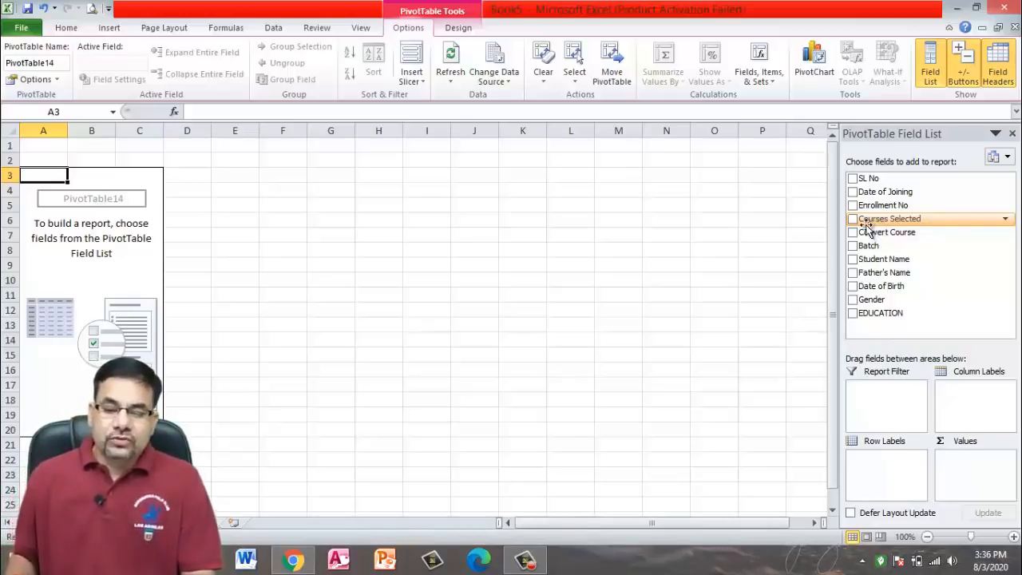
- Build the pivot report with Courses Selected as row labels and the count of Enrollment No as values
click(853, 220)
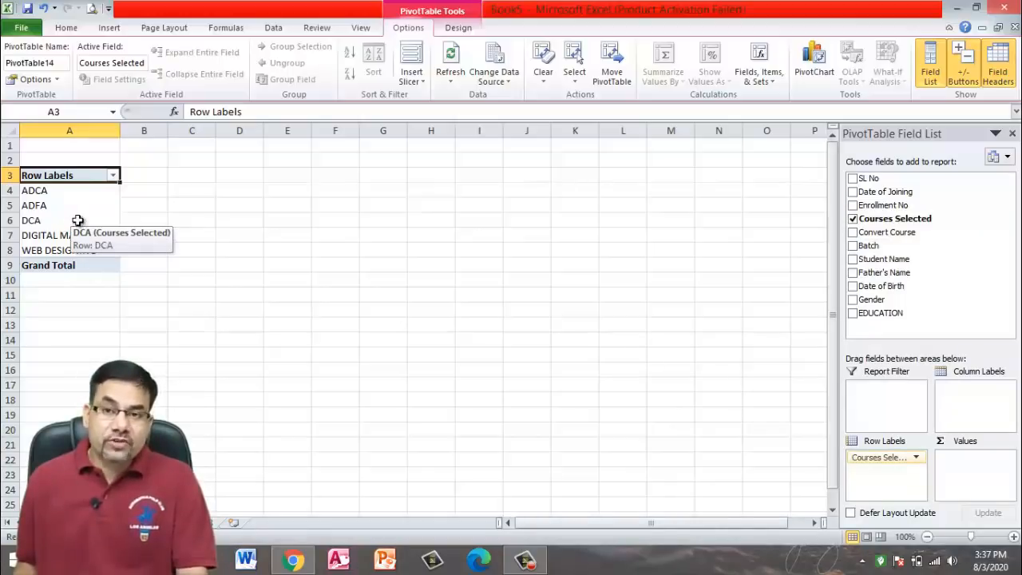
click(853, 205)
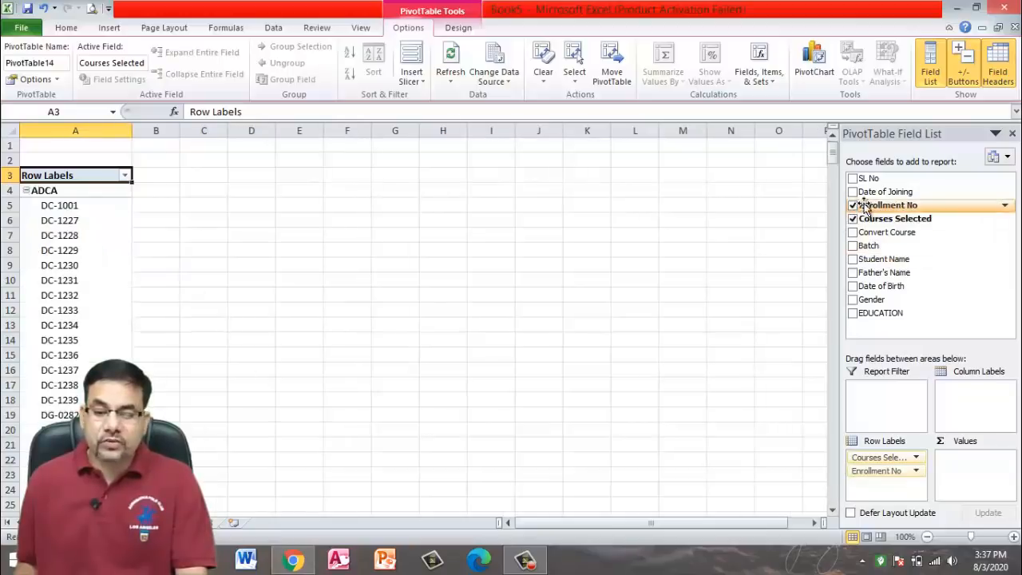
scroll(70, 367, down, 3)
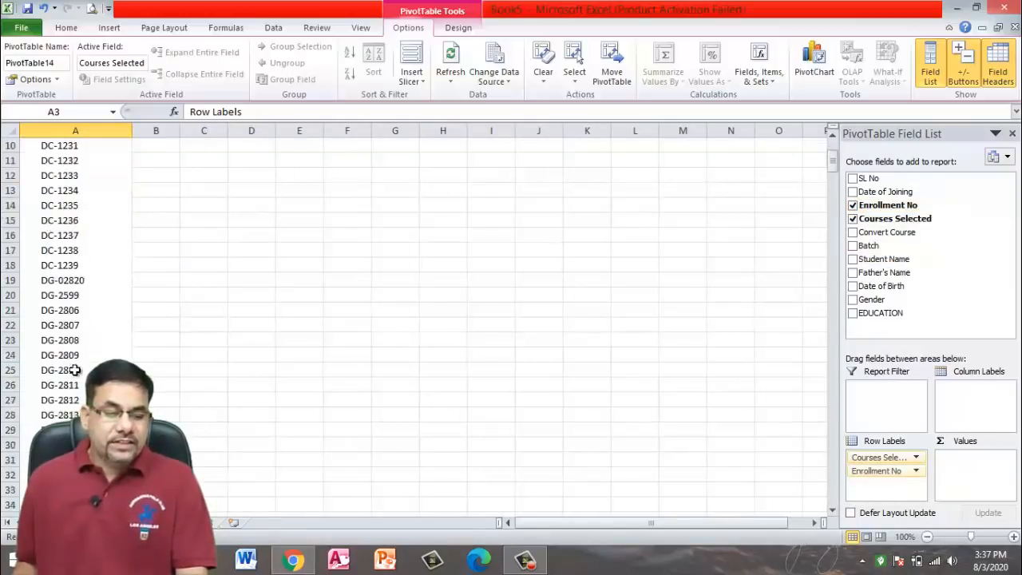
scroll(97, 293, down, 3)
scroll(100, 289, up, 6)
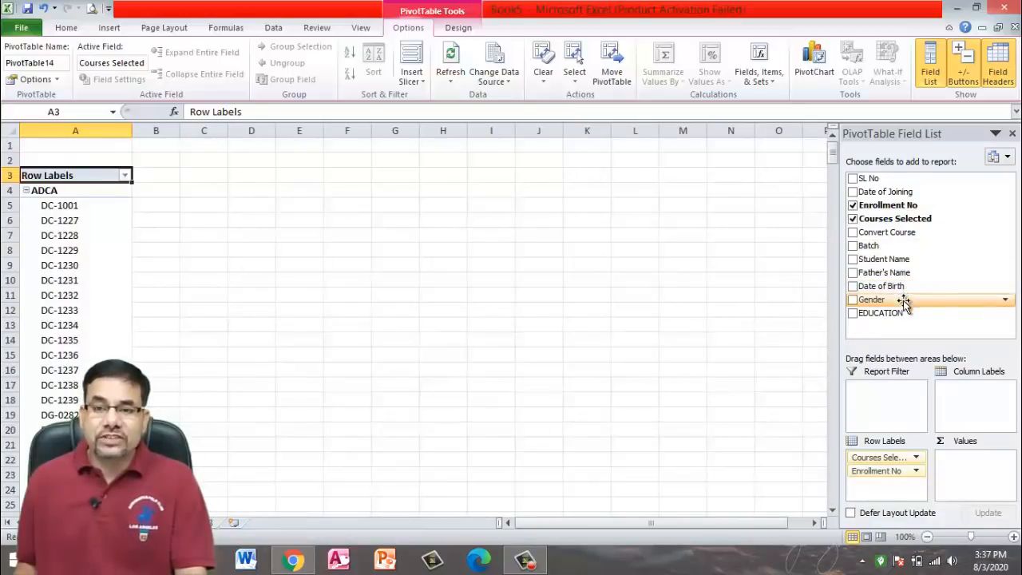
drag(881, 479, 975, 461)
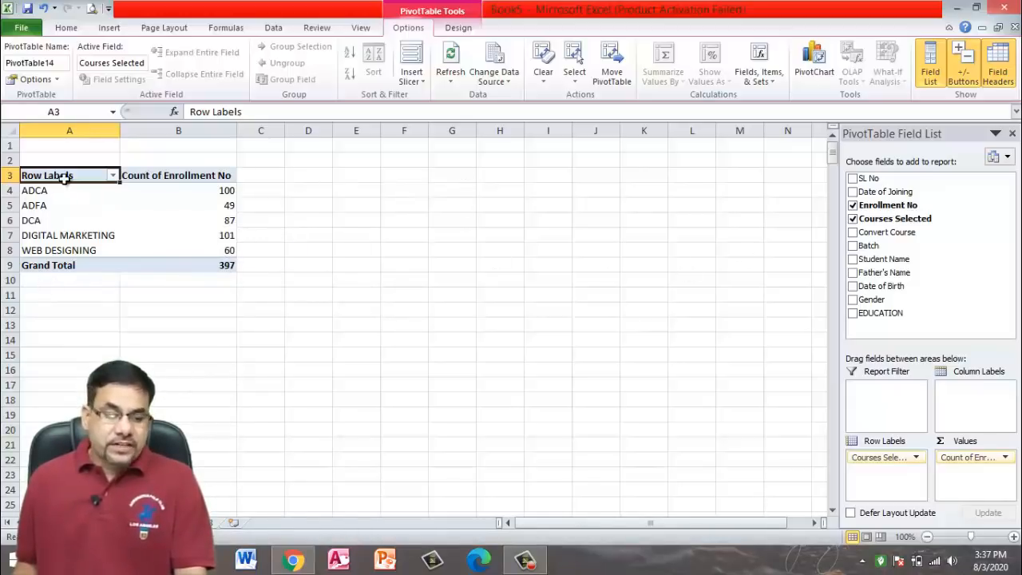
- Insert a clustered column PivotChart of the enrollment counts per course and move it up beside the pivot table
drag(70, 176, 179, 248)
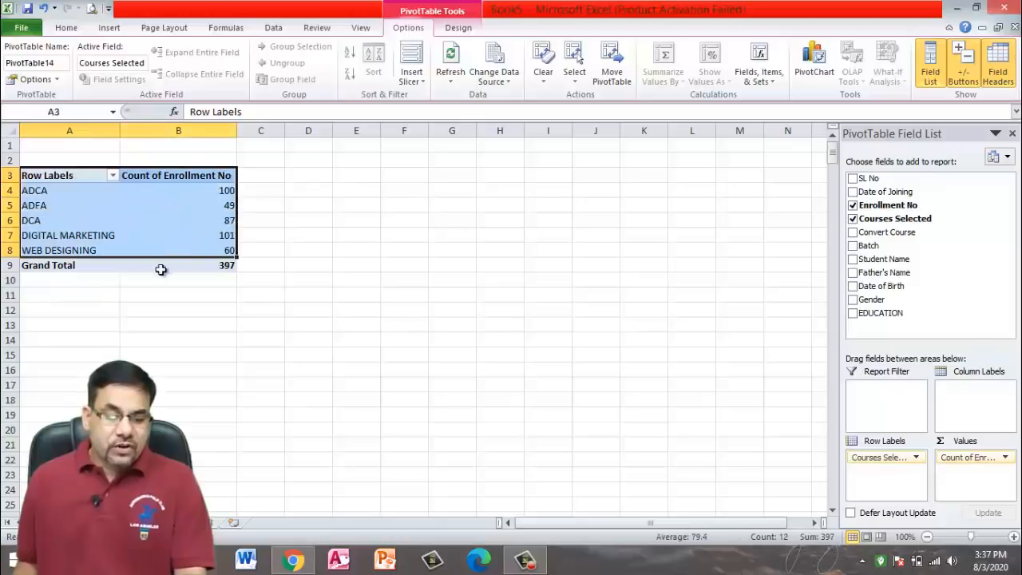
drag(62, 174, 185, 249)
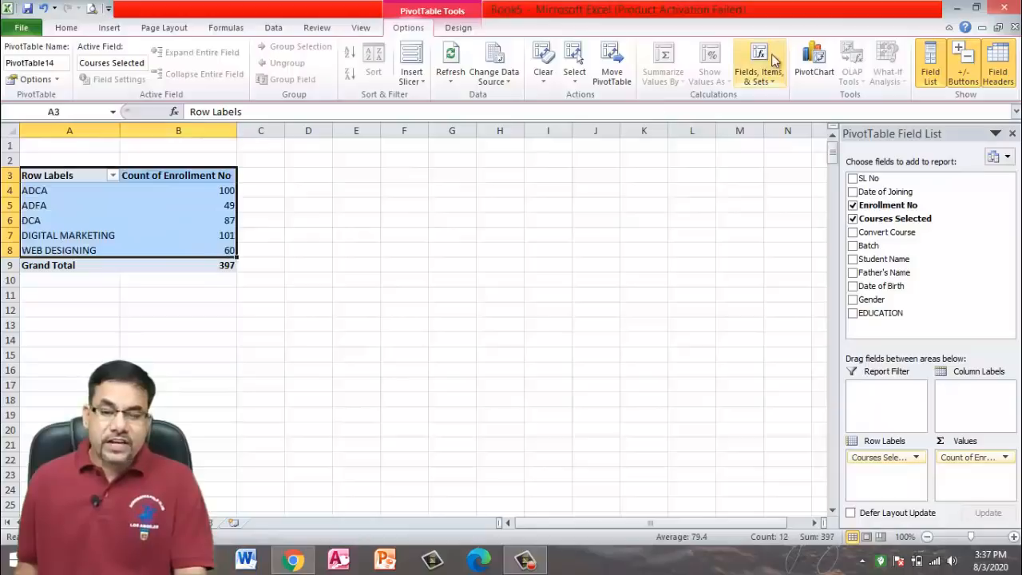
click(814, 62)
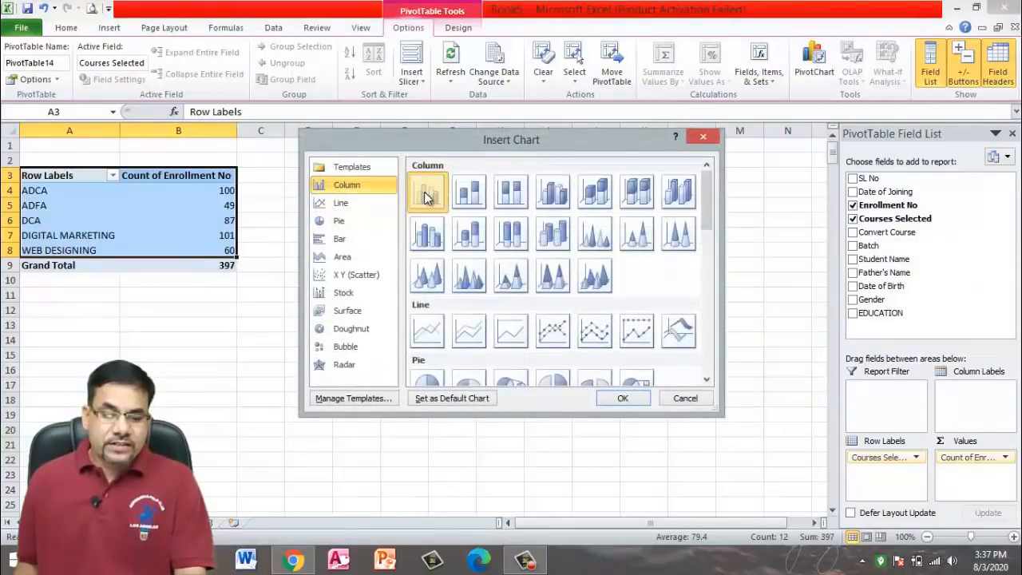
click(629, 398)
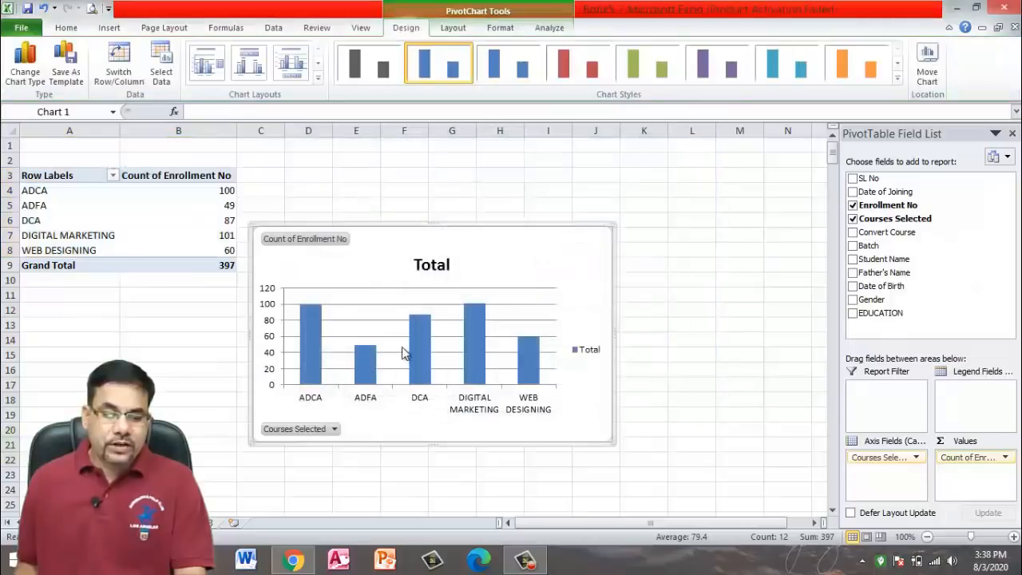
drag(413, 244, 433, 174)
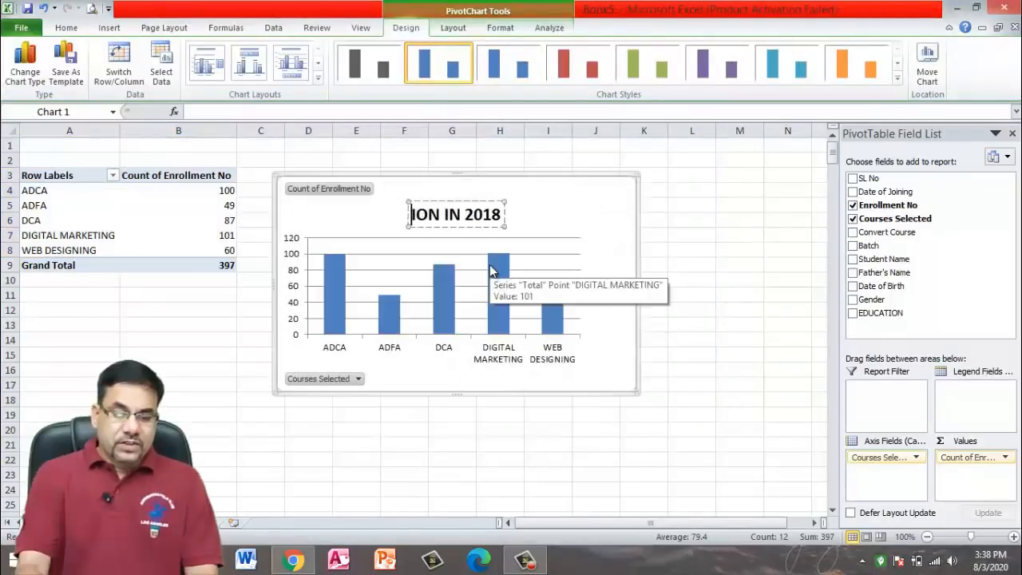
- Replace the chart title with "COURSE ADMISSION IN 2018"
key(Delete)
key(Delete)
key(Delete)
key(Delete)
key(Delete)
key(Delete)
key(Delete)
key(Delete)
key(Delete)
key(Delete)
key(Delete)
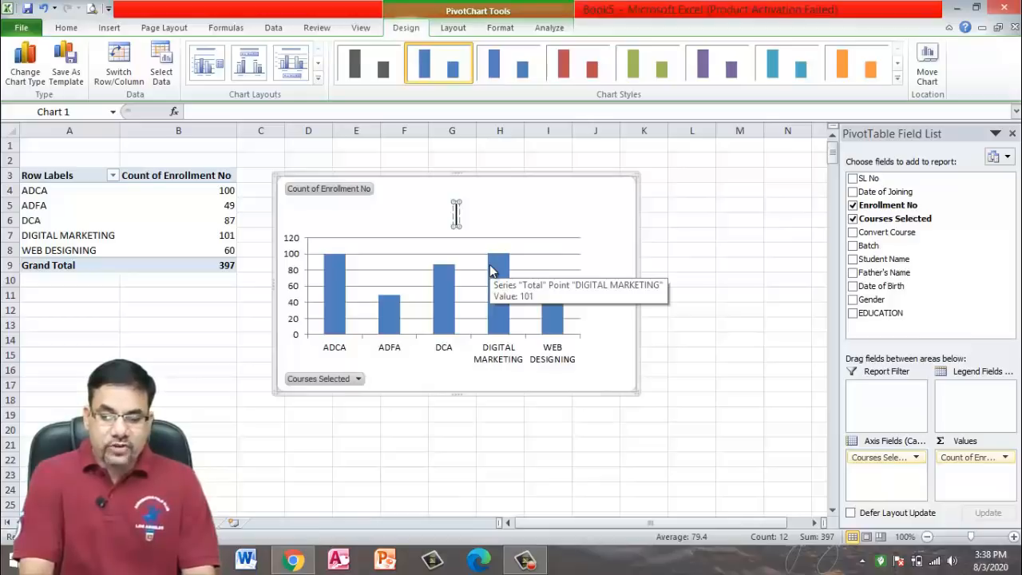
text(COURSE ADMISS)
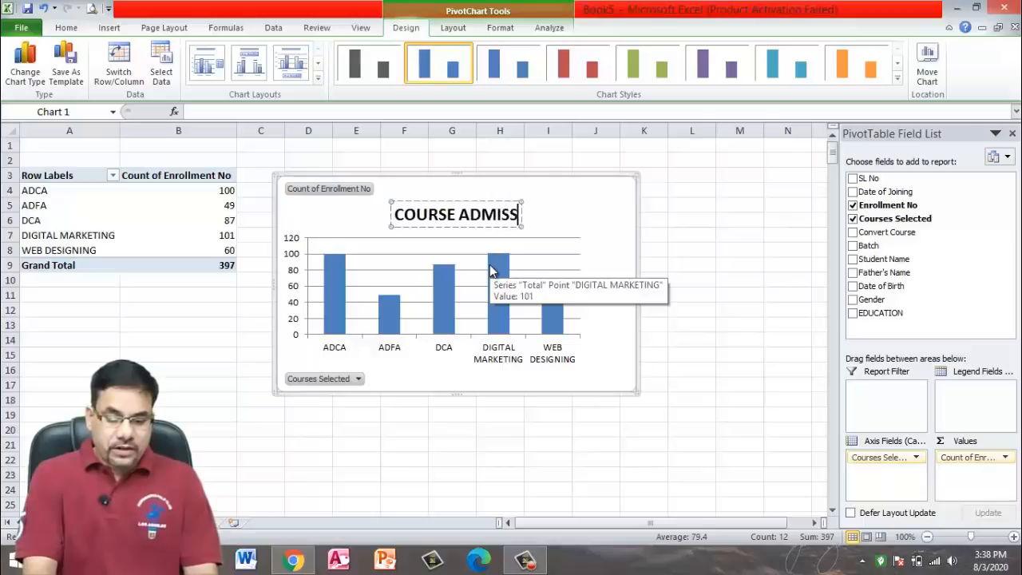
text(ION IN 2018)
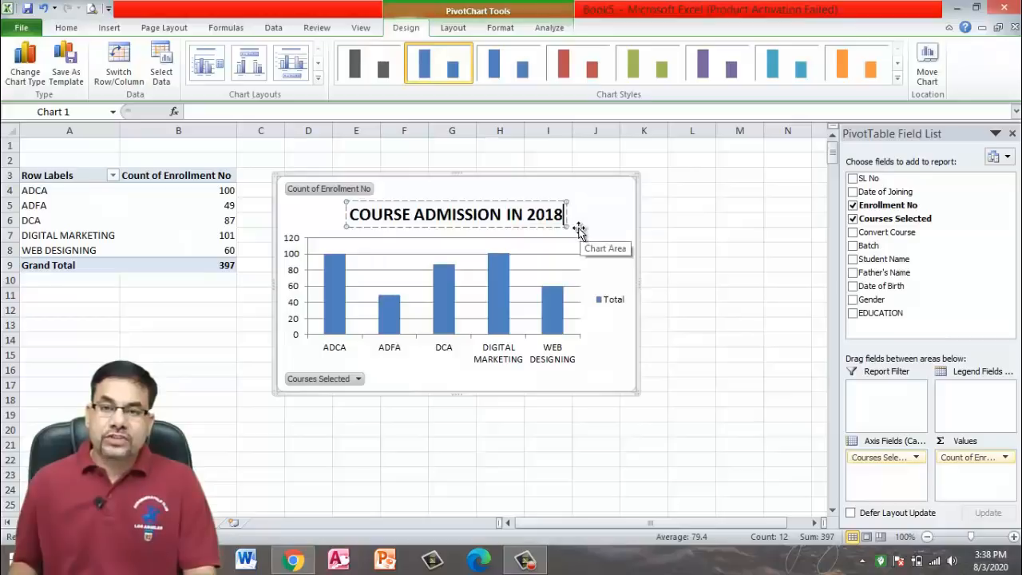
click(612, 424)
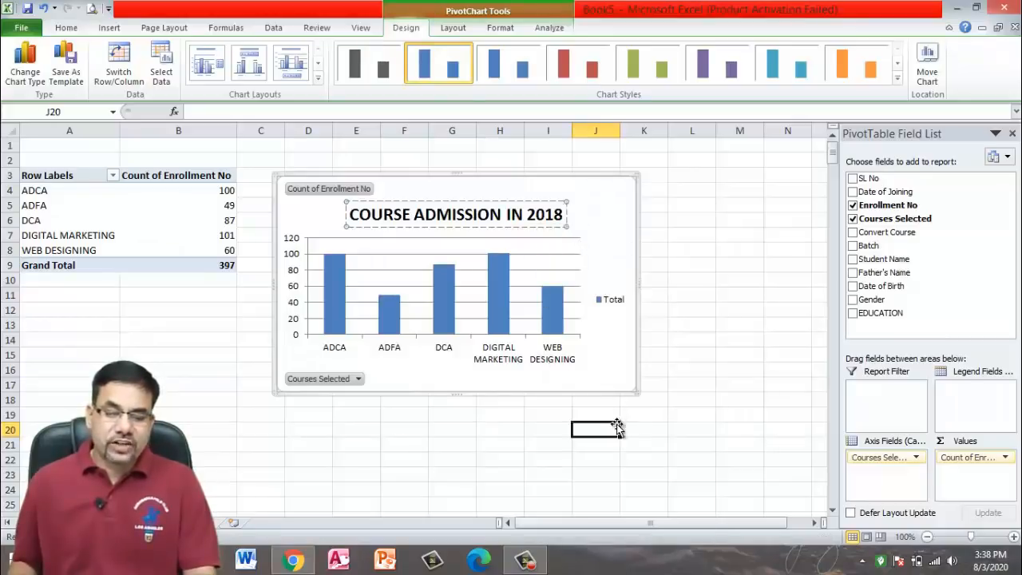
click(555, 211)
click(377, 444)
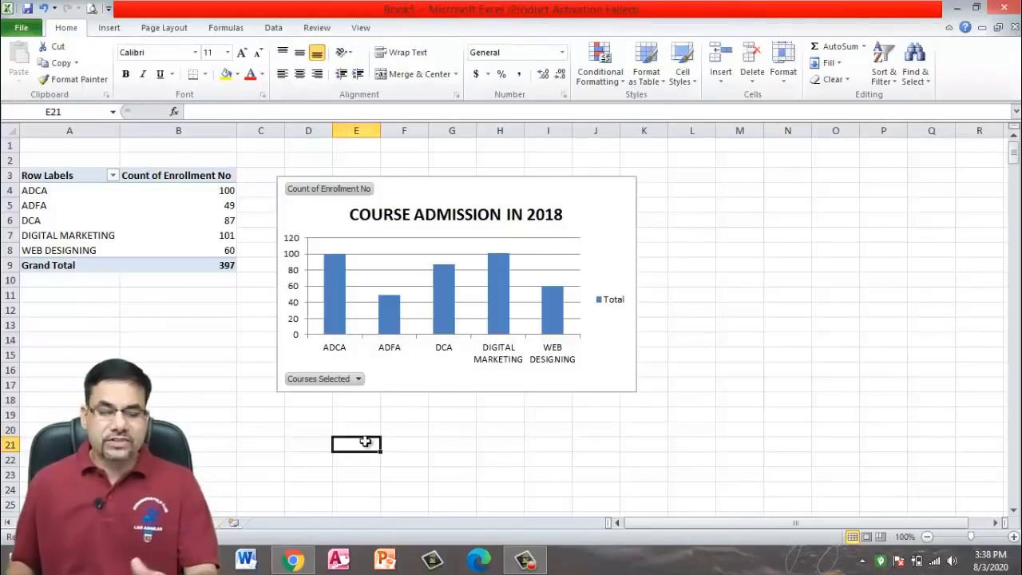
- Return to the DATA sheet and create a second PivotTable from its range A7:K404 on a new worksheet
click(118, 523)
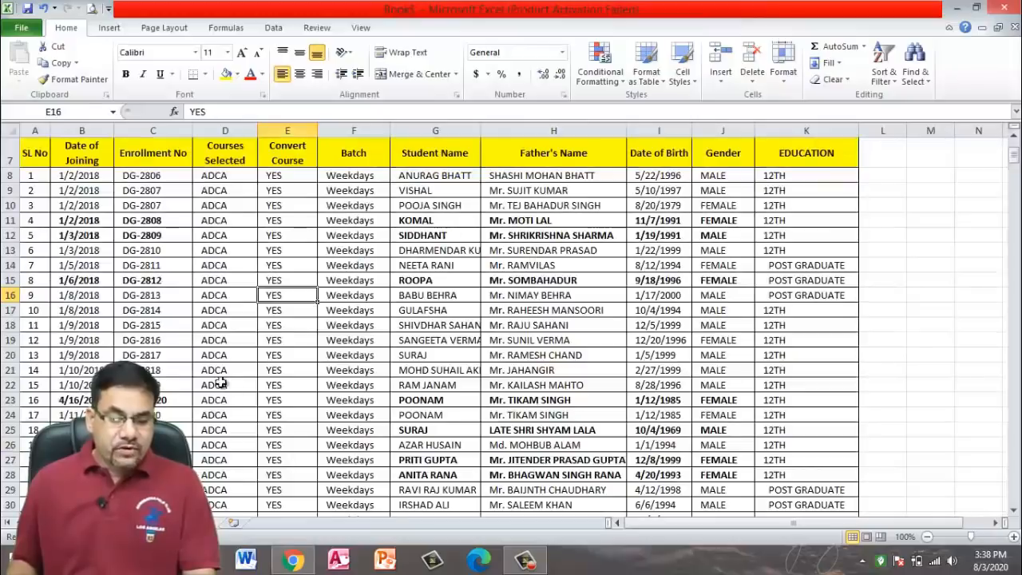
click(281, 339)
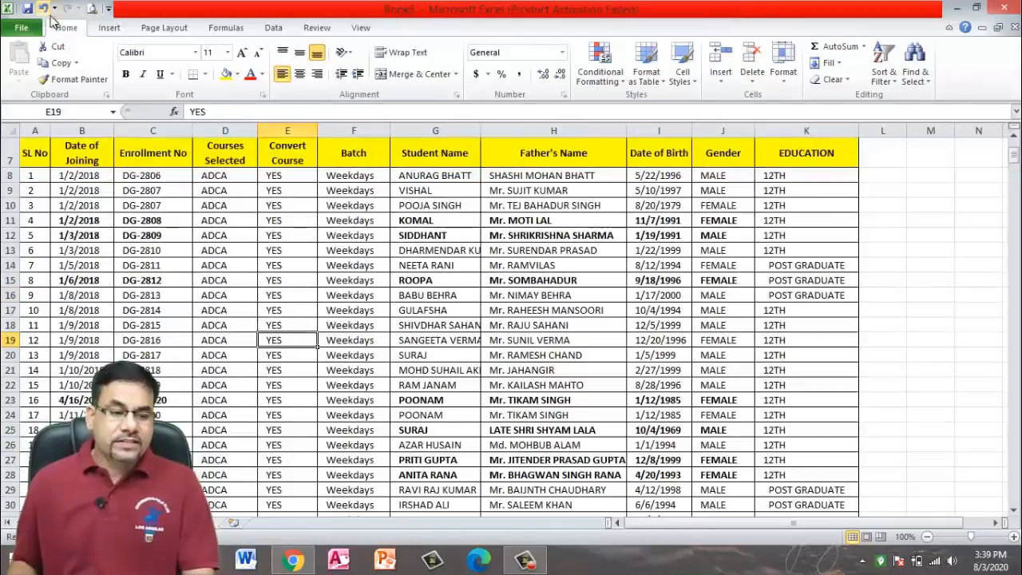
click(110, 27)
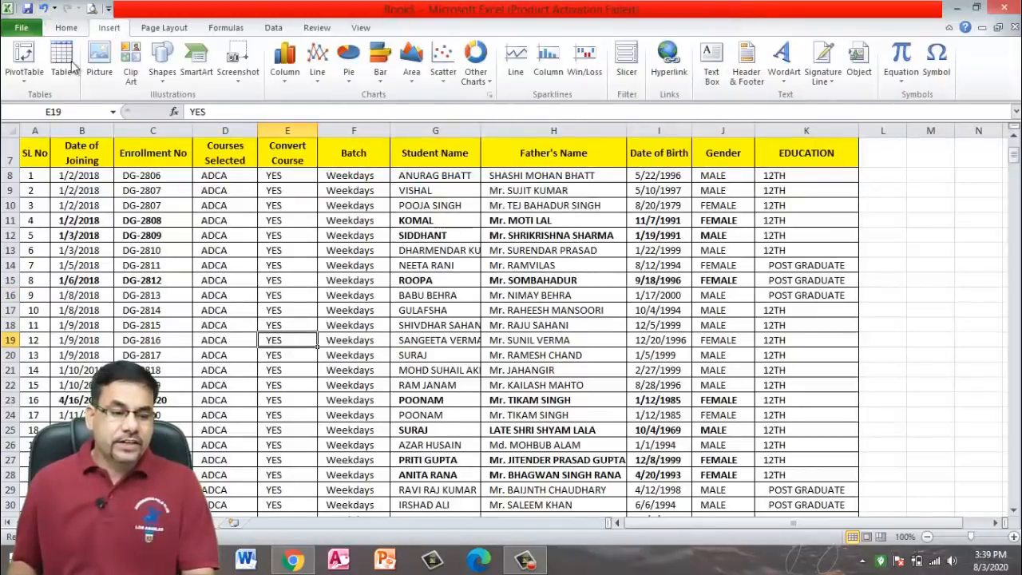
click(27, 70)
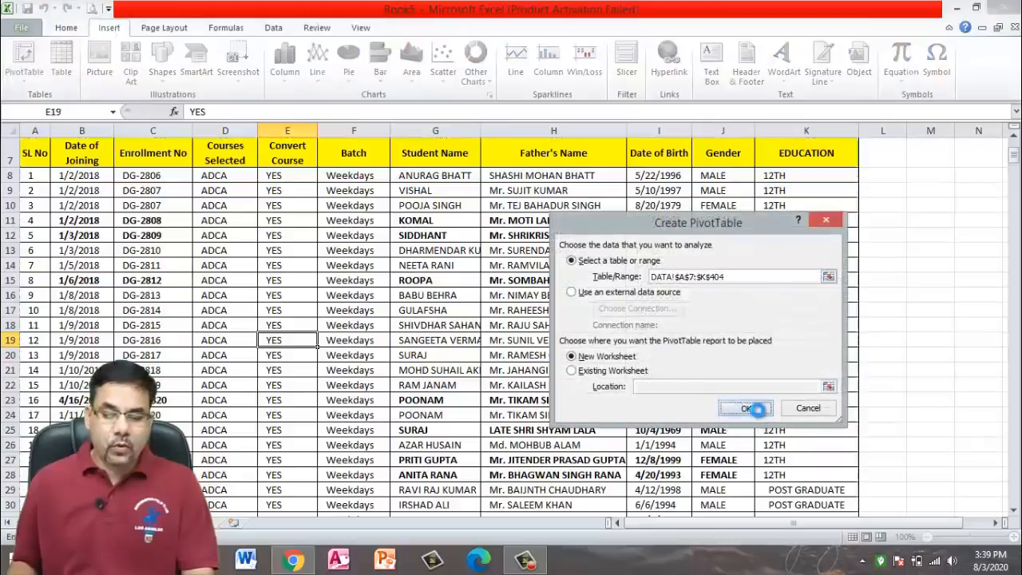
click(744, 408)
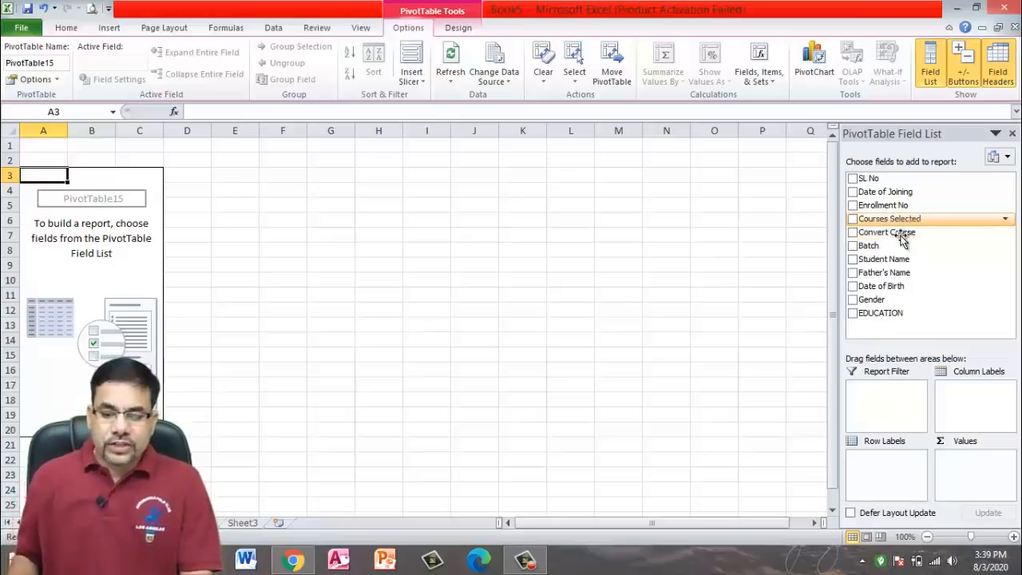
- Build the second pivot report with Convert Course as row labels and the count of Enrollment No as values
click(851, 233)
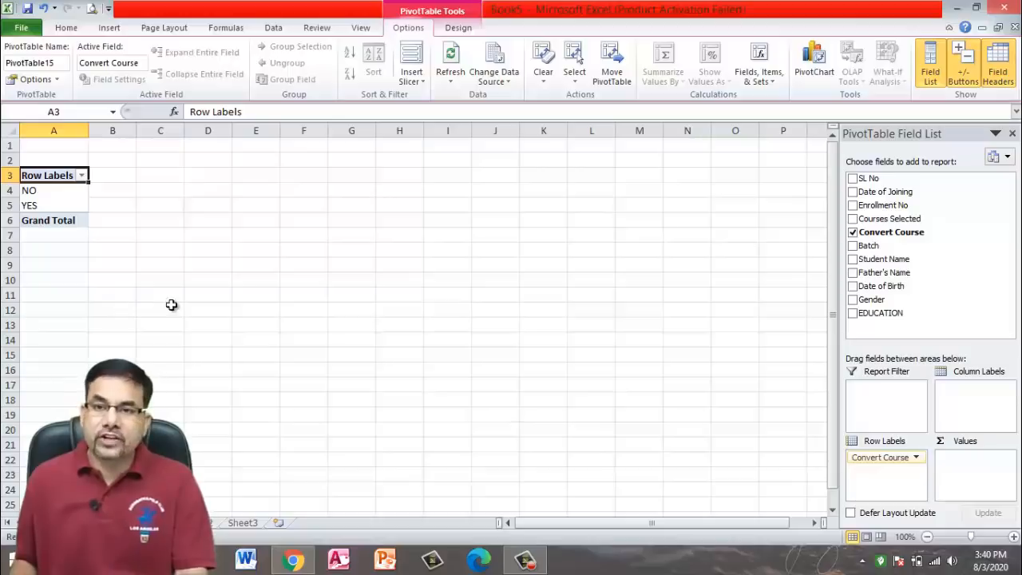
click(853, 206)
drag(885, 477, 974, 461)
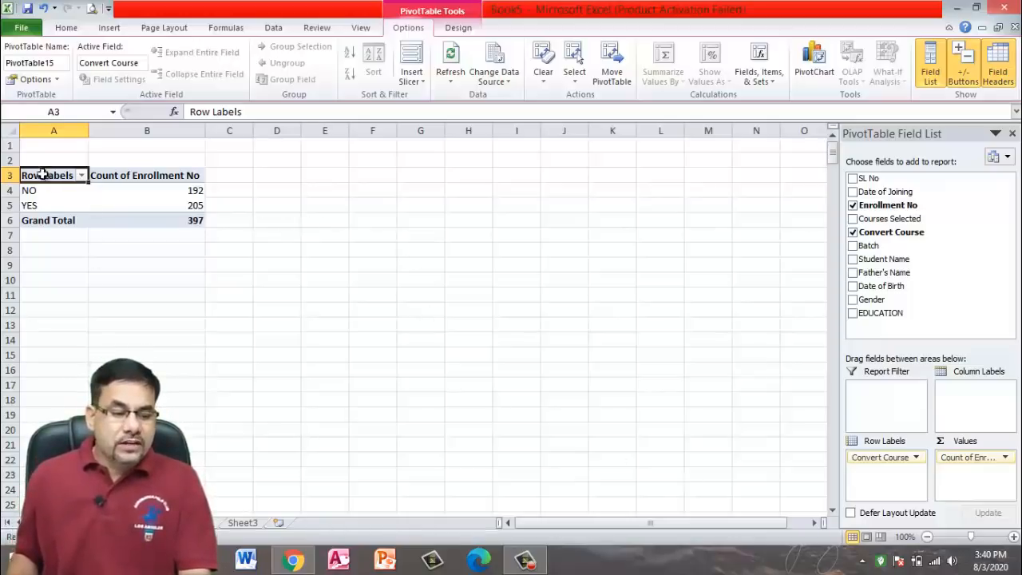
- Insert a 3-D pie PivotChart from the Convert Course enrollment counts in A3:B5
drag(47, 173, 183, 206)
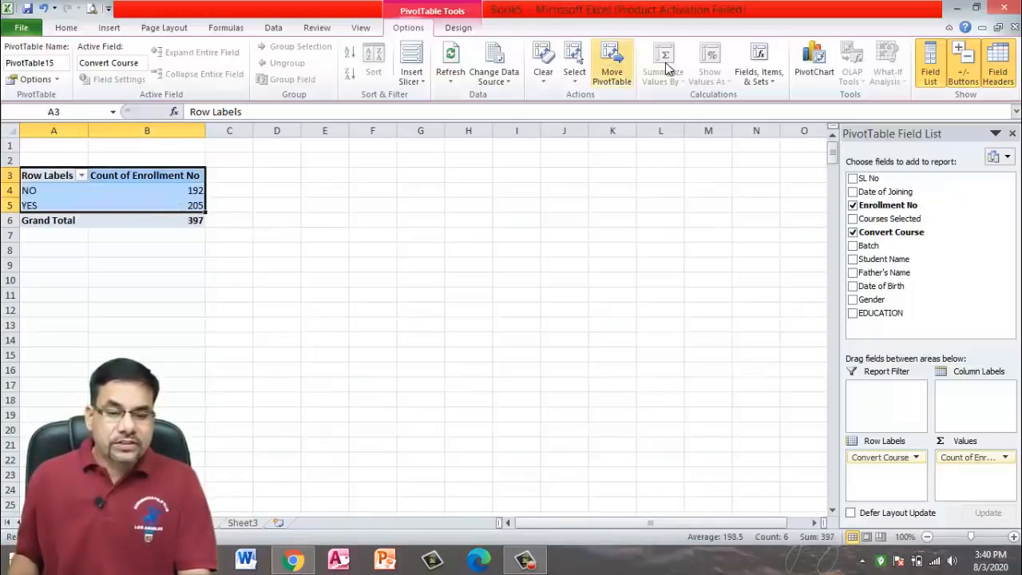
click(818, 65)
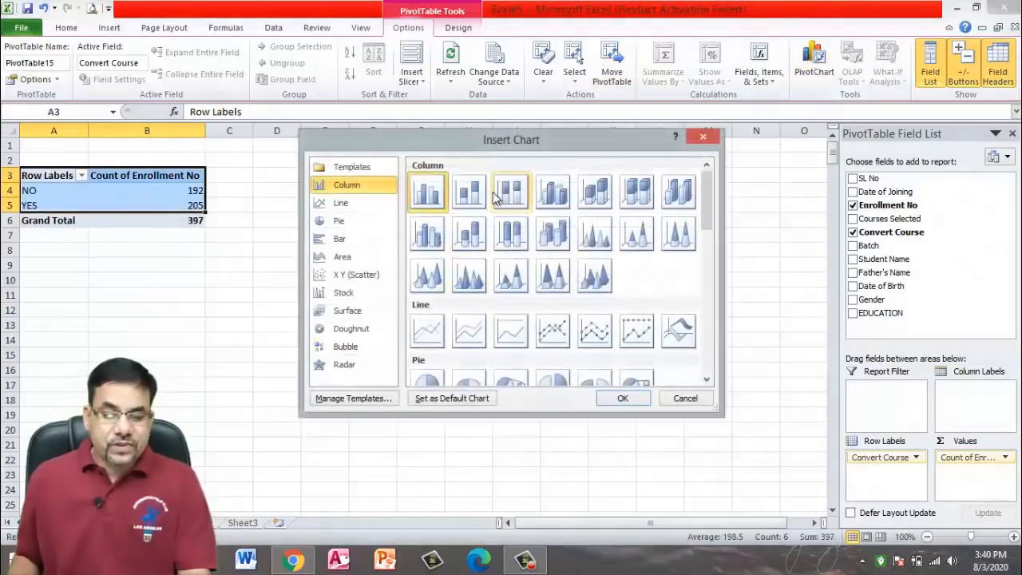
click(337, 219)
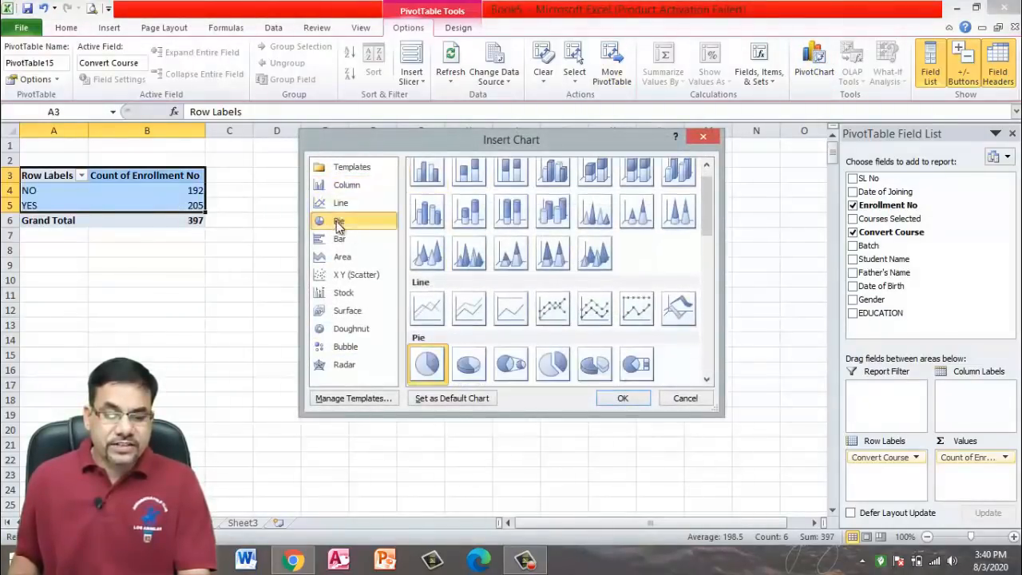
click(478, 367)
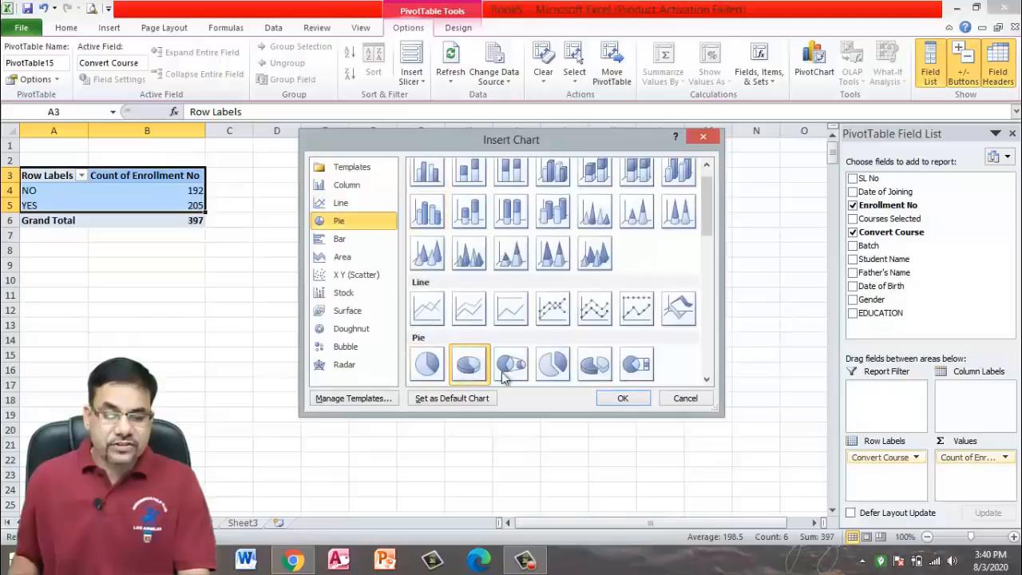
click(621, 398)
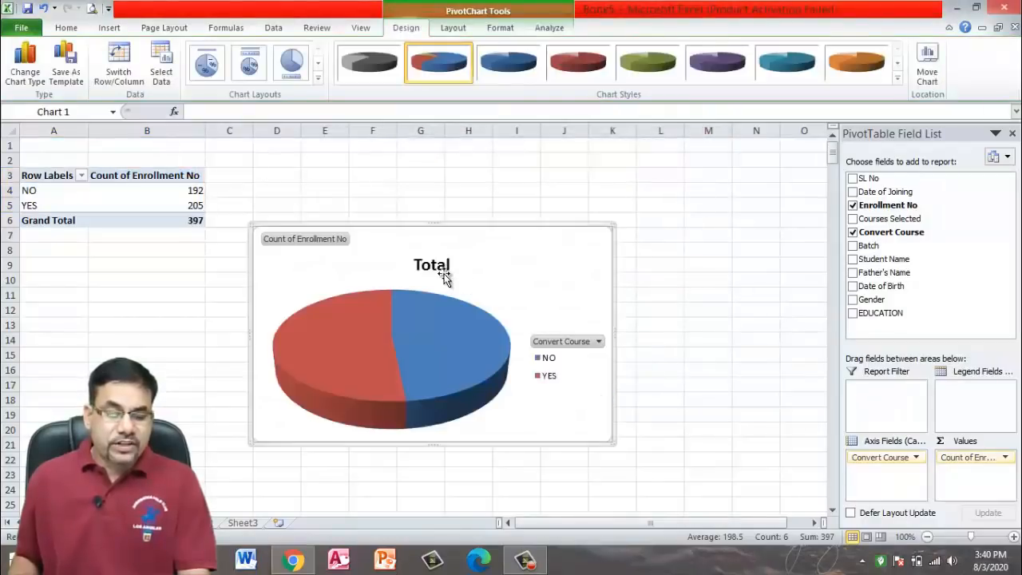
- Replace the pie chart's title with "AFTER COMPLETION OF FIRST COURSE ADMISSION IN ANOTHER COURSE."
click(444, 265)
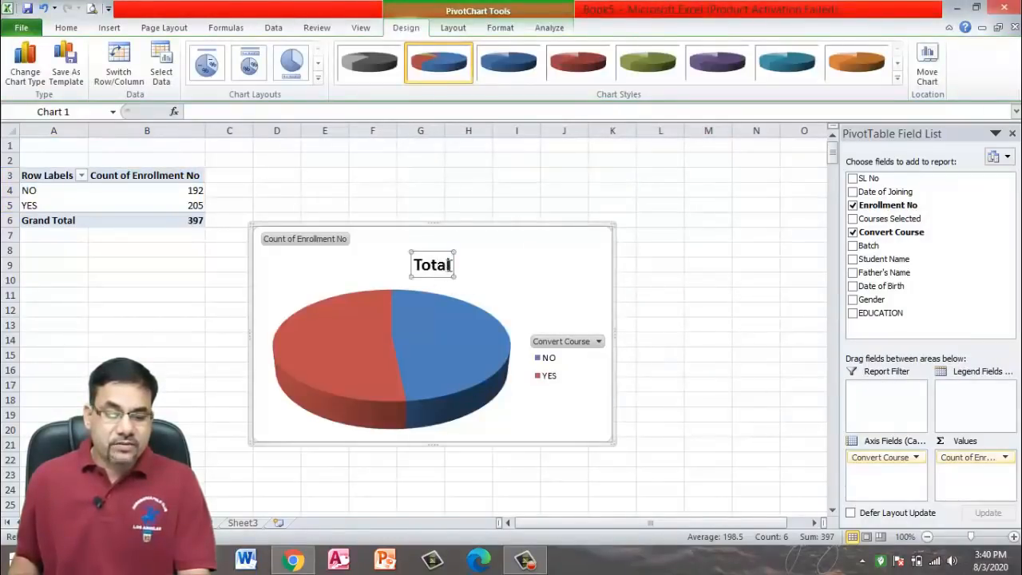
double_click(433, 265)
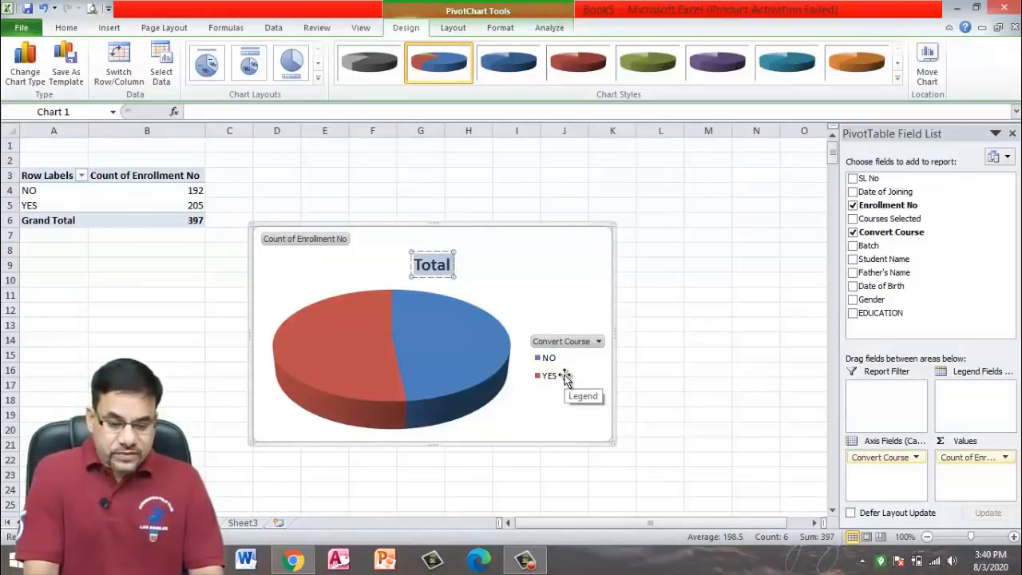
text(AFTER)
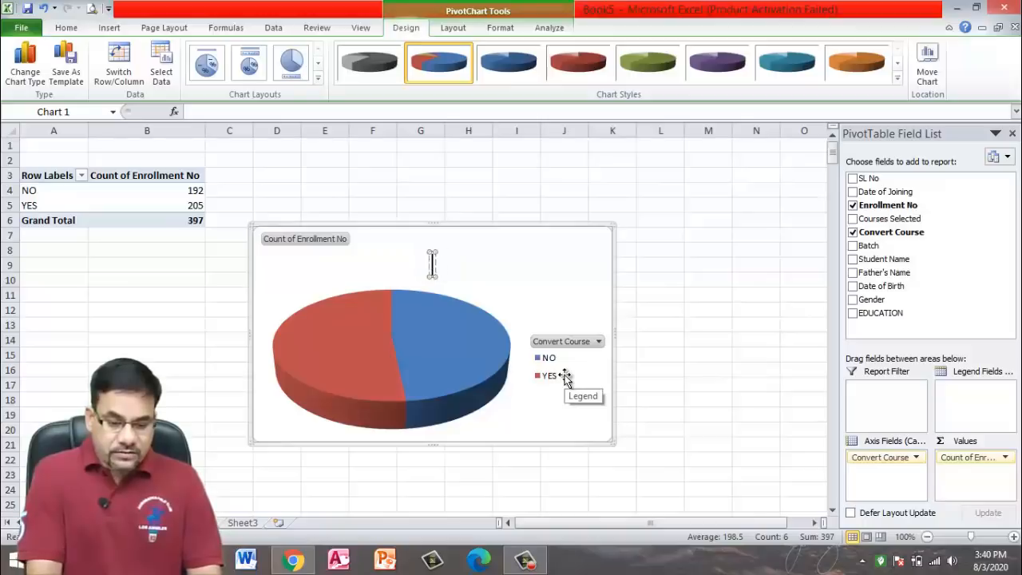
text( COMPLET)
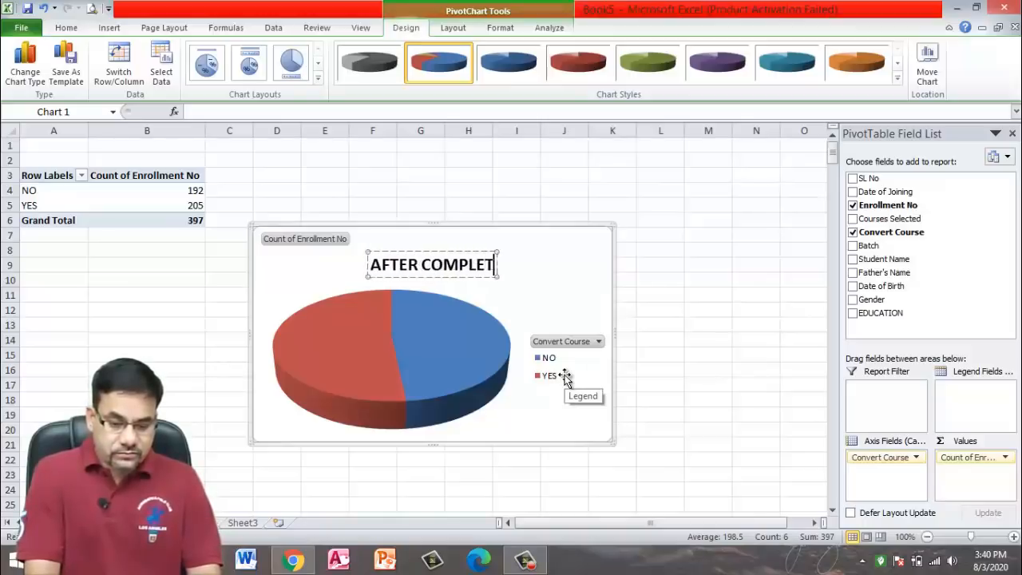
text(ION OF FIRST COUR)
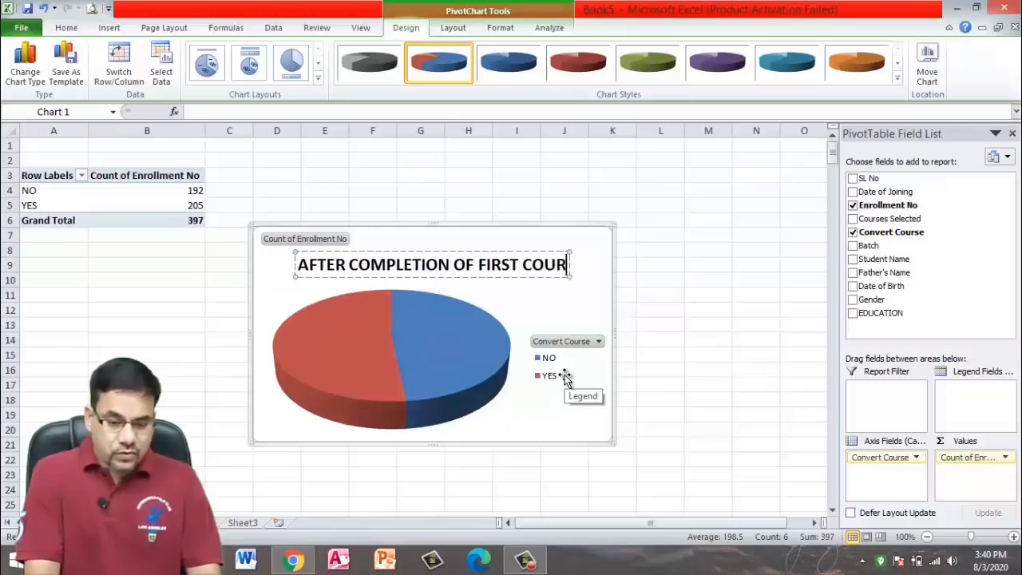
text(SE A)
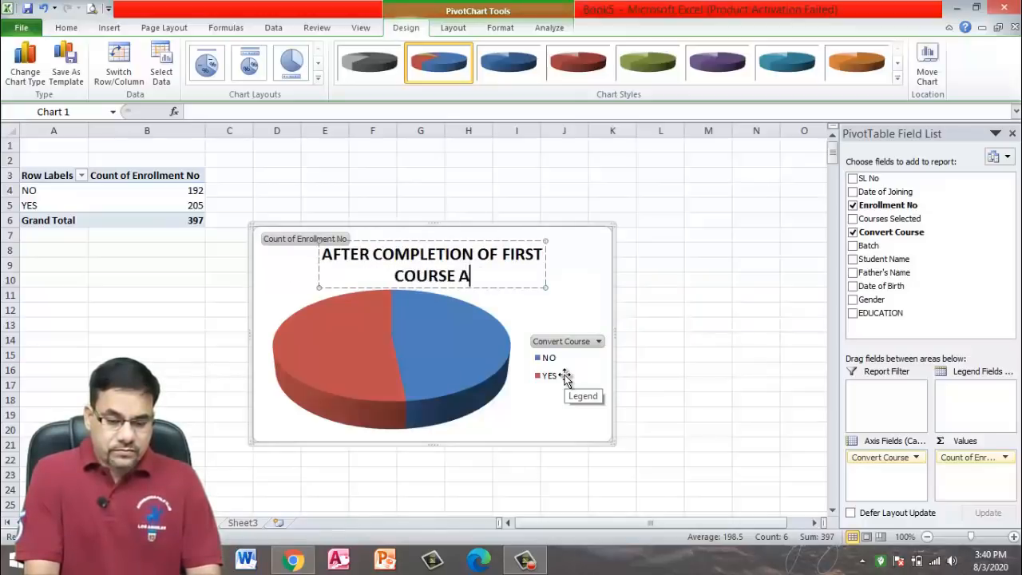
text(DMISSION IN A)
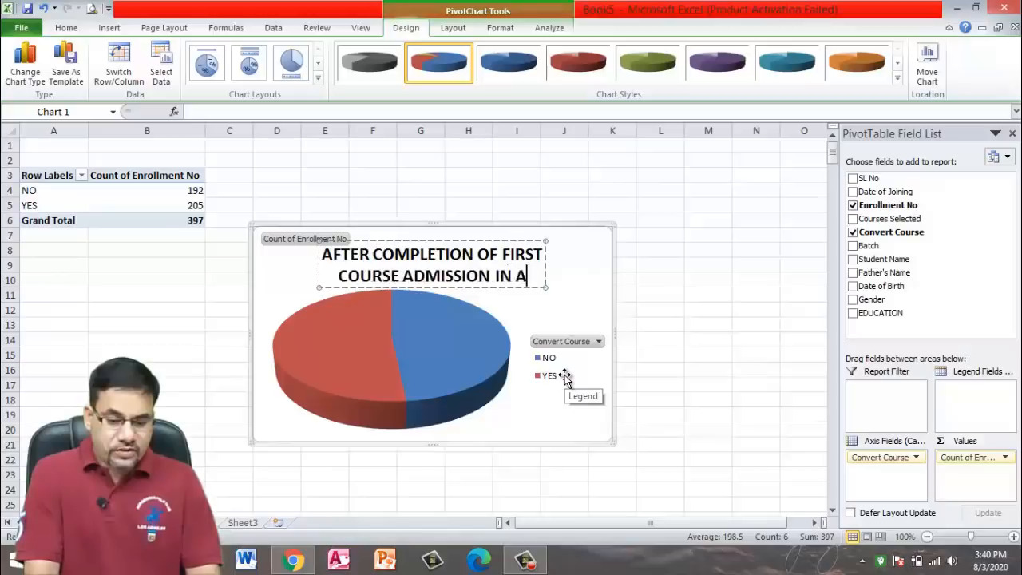
text(NOTHER COURSE.)
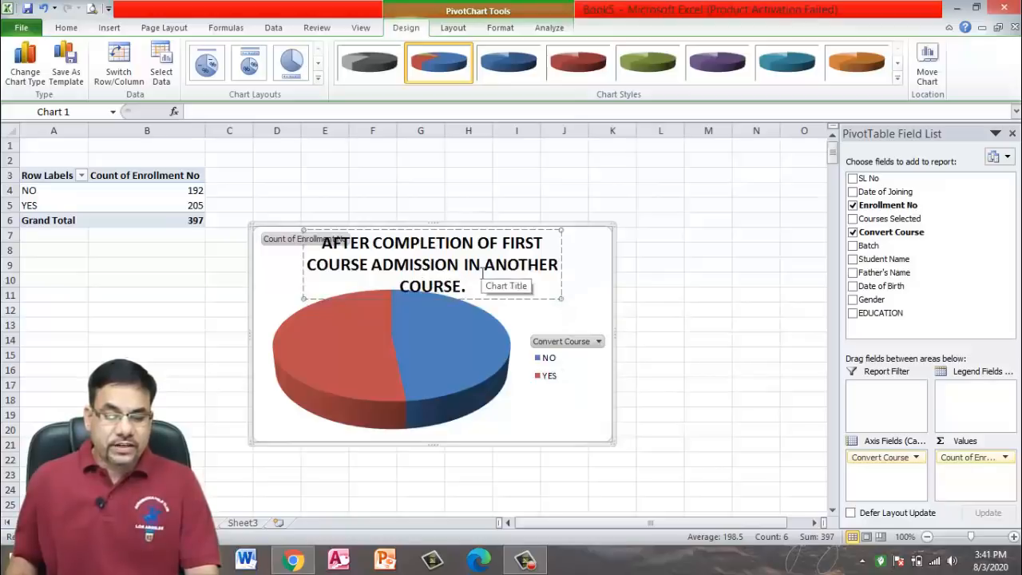
- Reduce the font size of the whole pie chart title so it fits on two lines, and deselect the chart
key(ctrl+a)
key(ctrl+shift+comma)
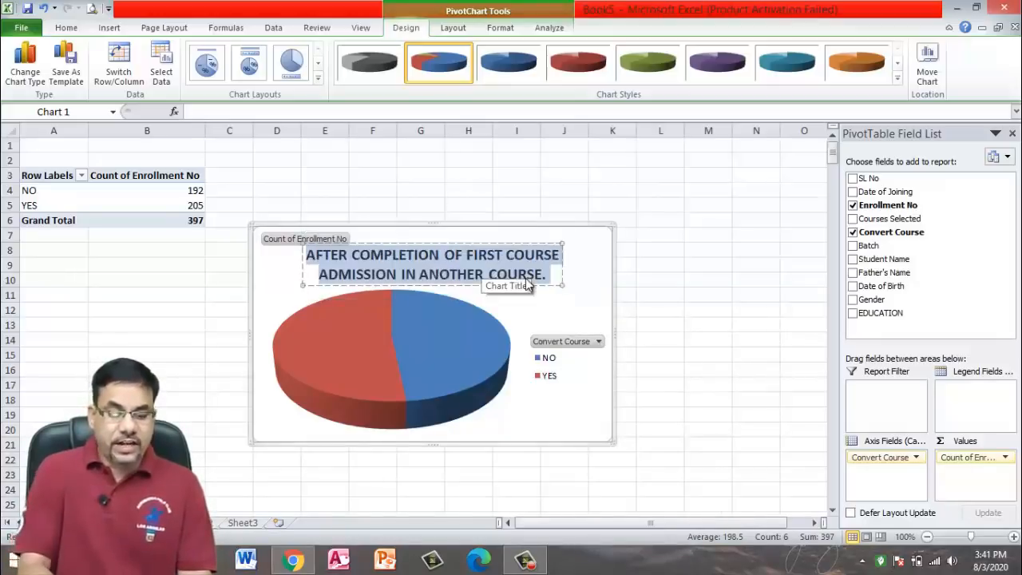
click(691, 311)
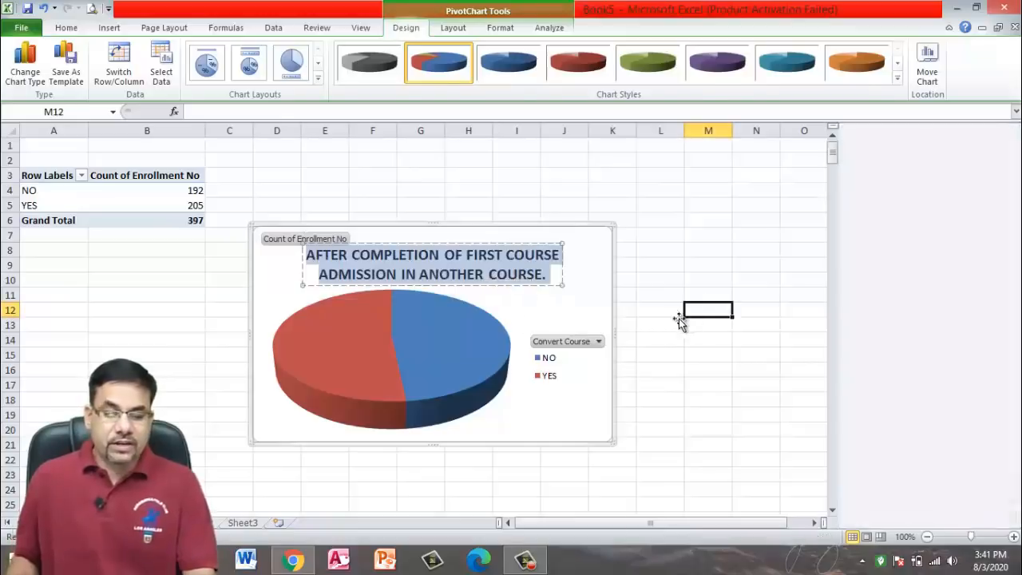
click(478, 240)
click(668, 214)
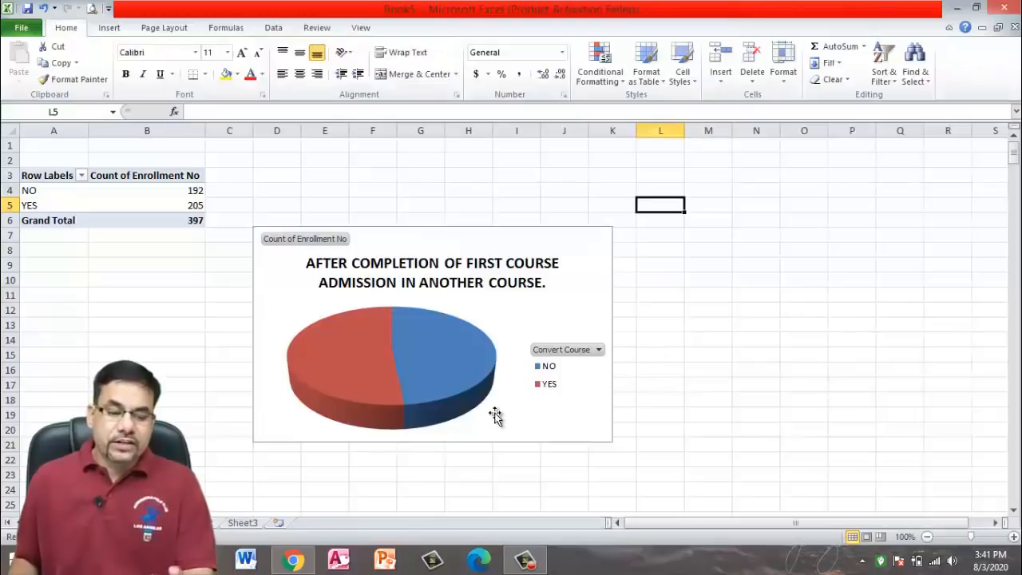
- Return to the DATA sheet and create a third PivotTable from its student records on a new worksheet
click(166, 523)
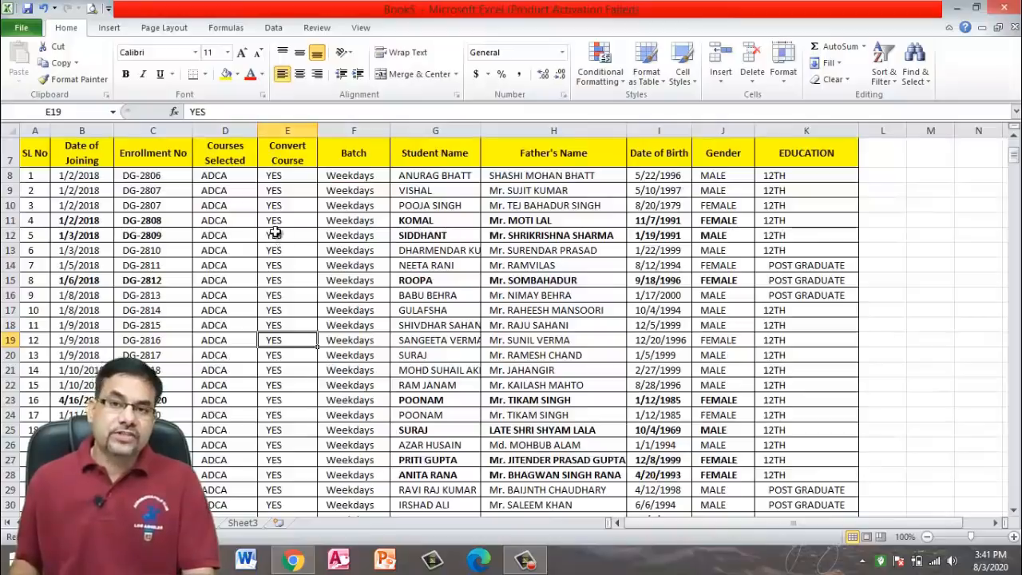
click(108, 28)
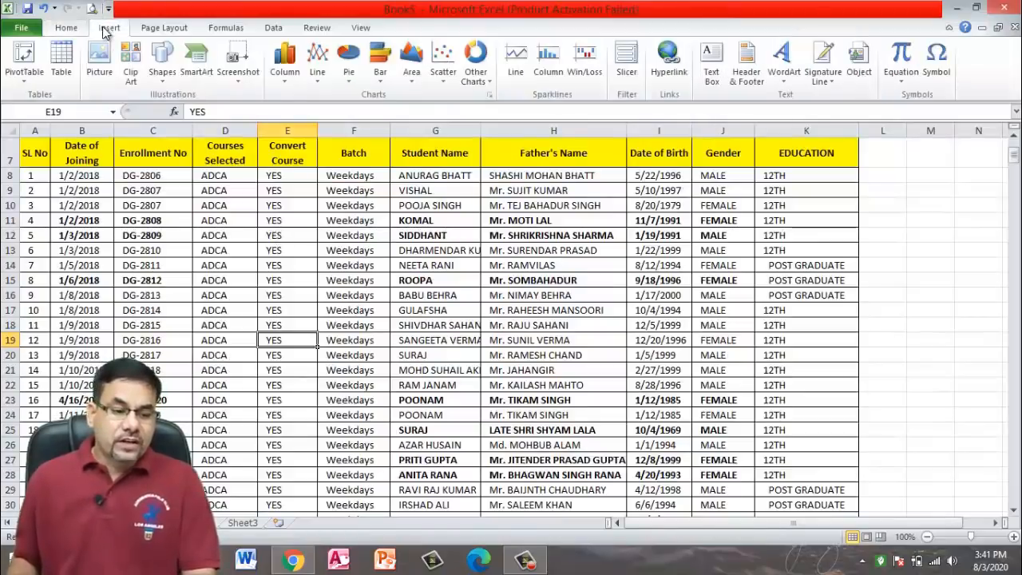
click(26, 70)
click(746, 409)
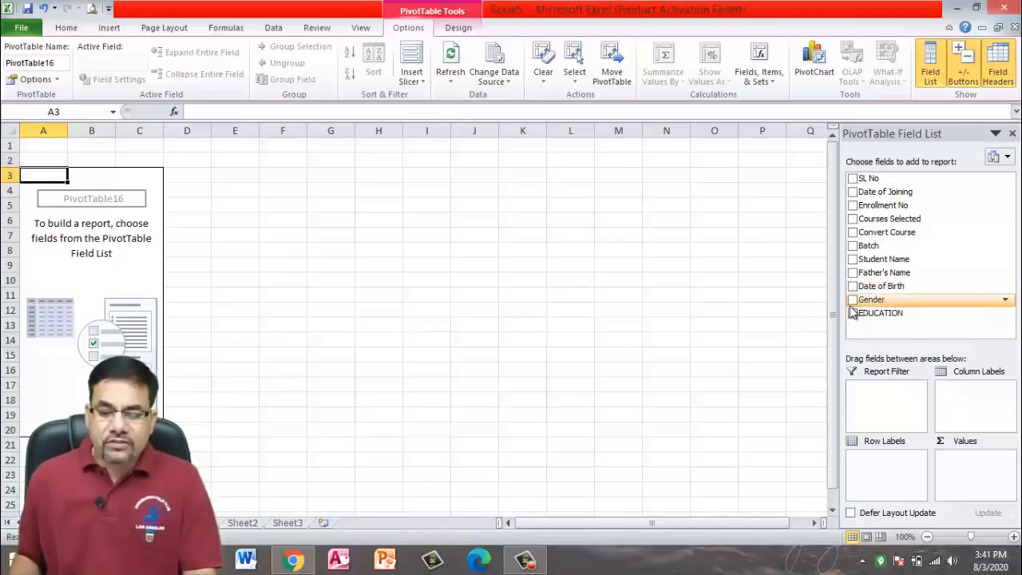
- Build the third pivot report with Gender as row labels and the count of Enrollment No as values
click(853, 300)
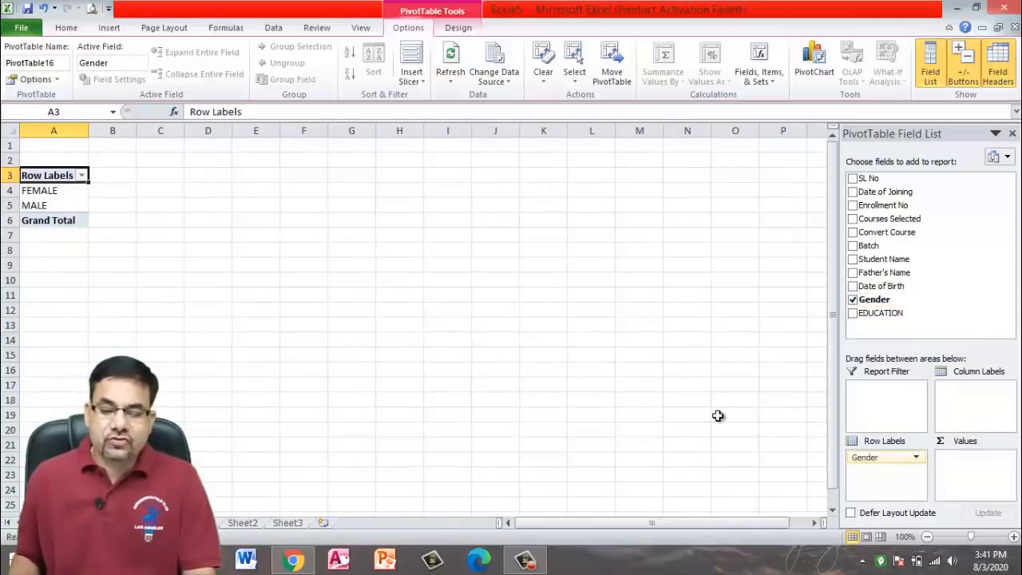
click(852, 206)
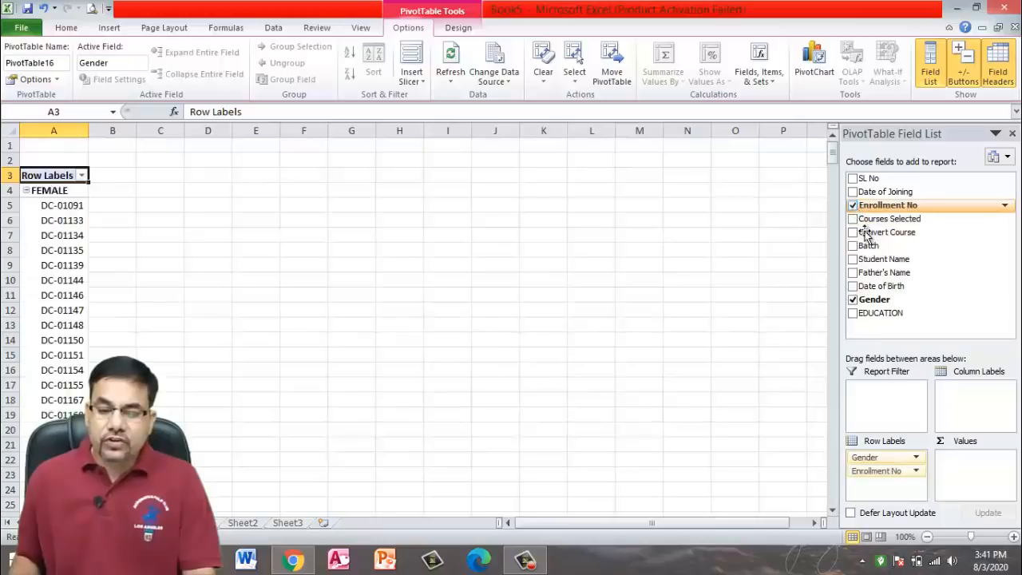
drag(878, 470, 974, 461)
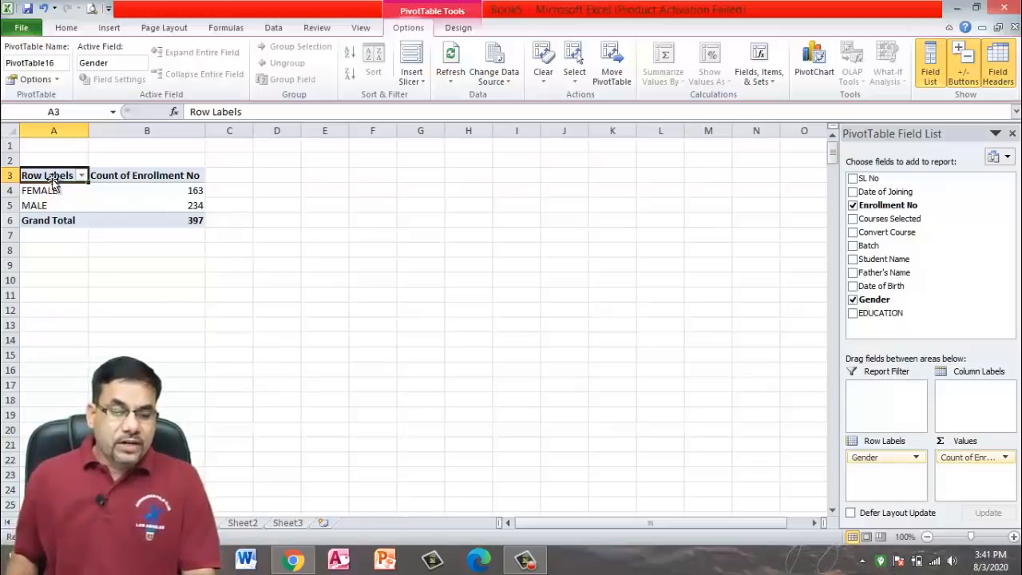
- Insert a clustered bar PivotChart from the enrollment counts by gender in A3:B5
drag(47, 175, 137, 211)
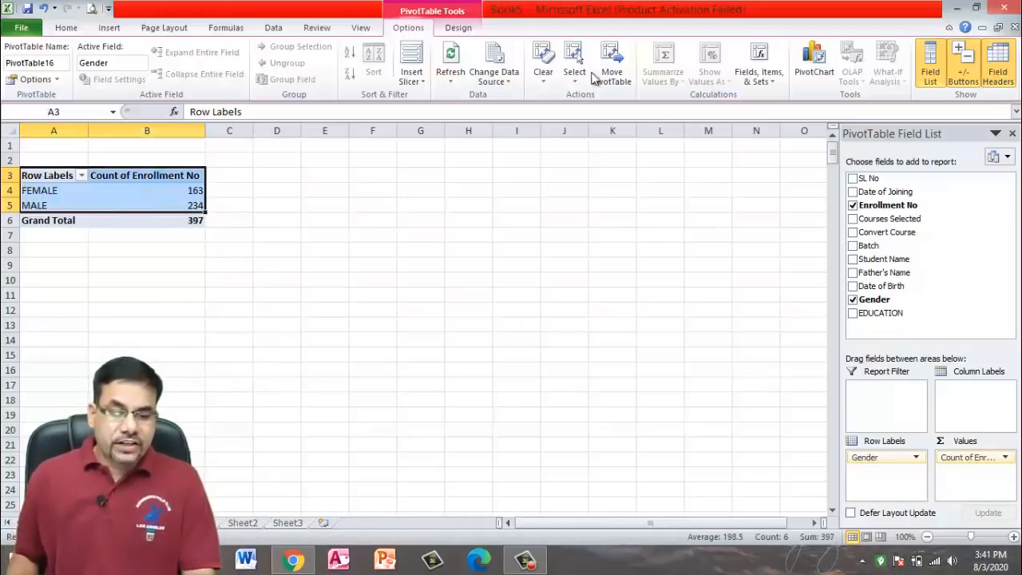
click(815, 56)
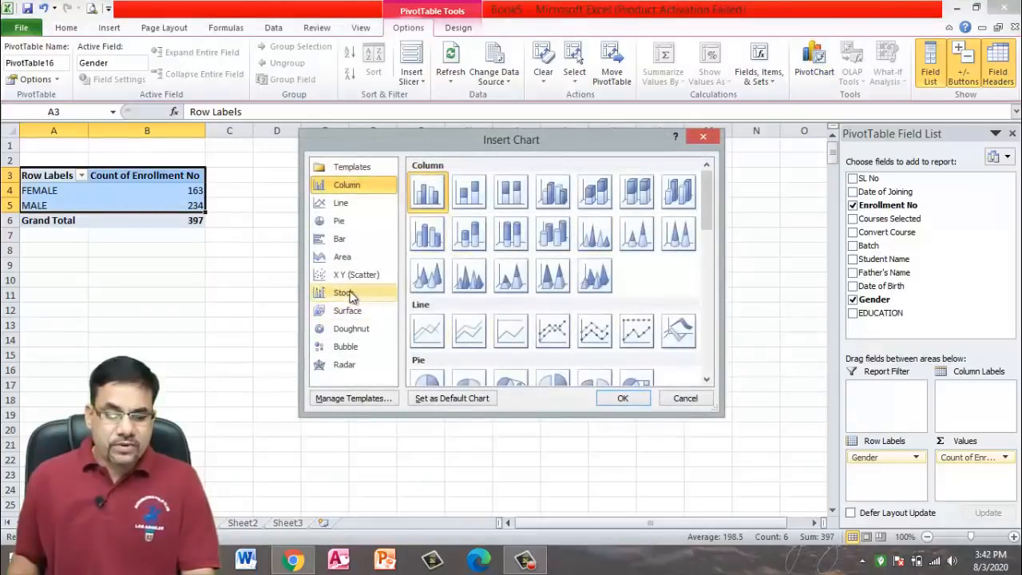
click(337, 241)
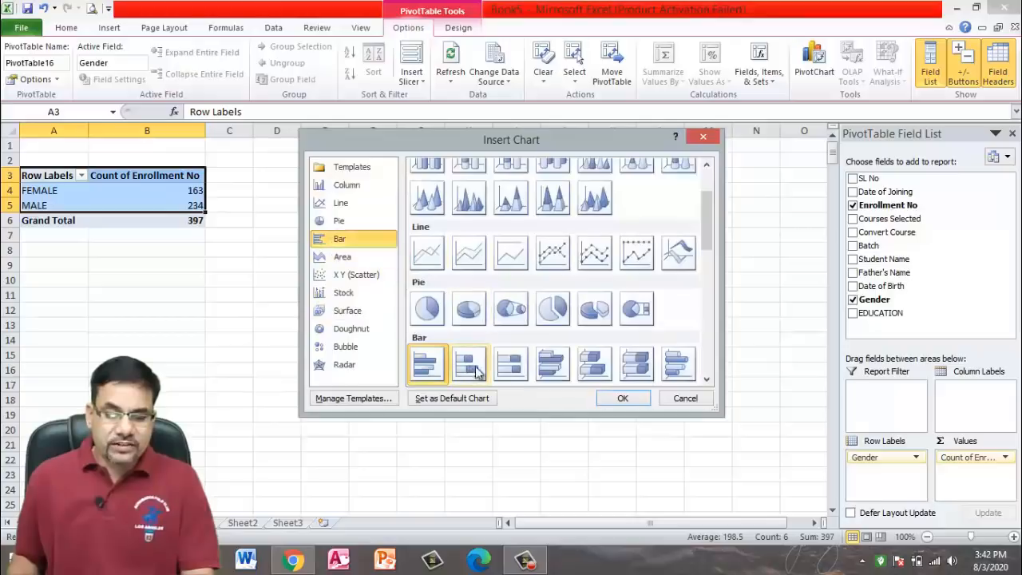
click(620, 397)
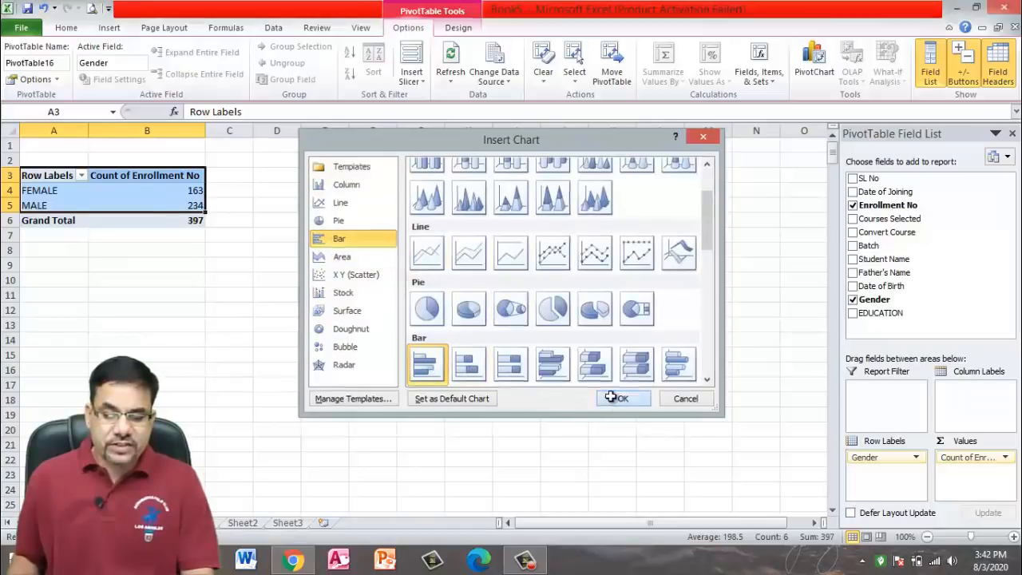
- Replace the bar chart's title with "STUDENTS GENDER" and deselect the chart
click(477, 265)
double_click(455, 265)
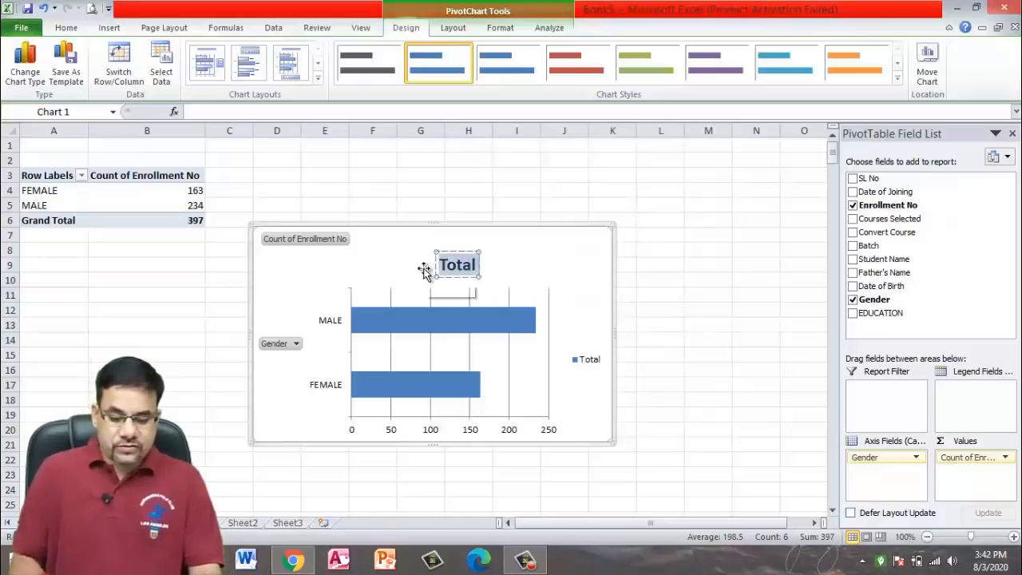
text(STU)
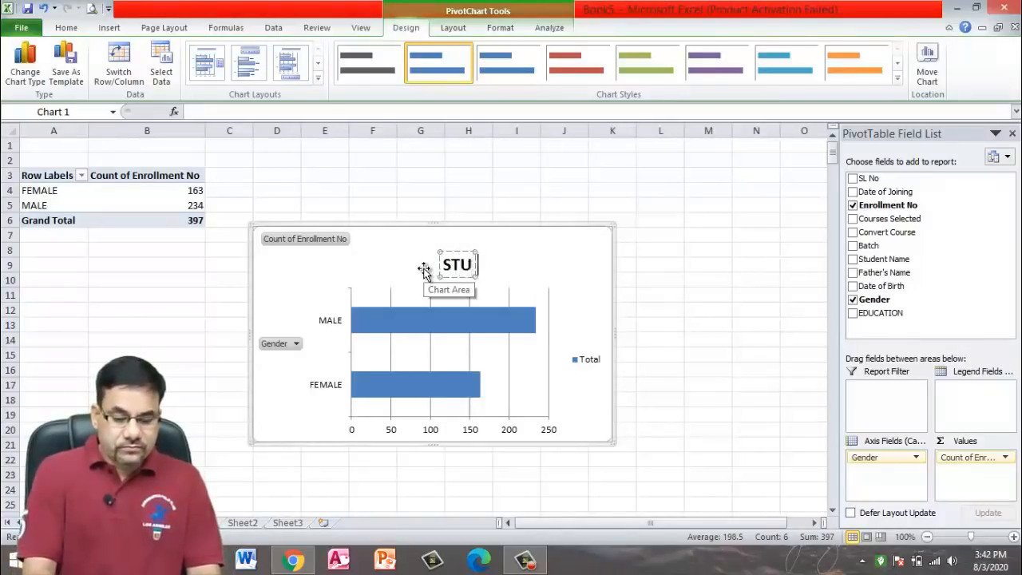
text(DENTS GENDER)
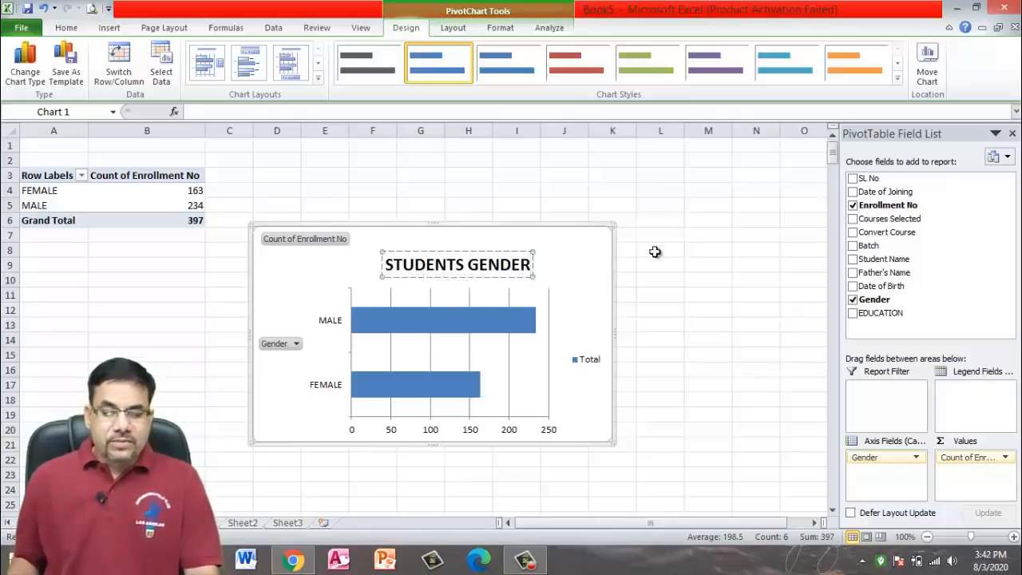
click(674, 295)
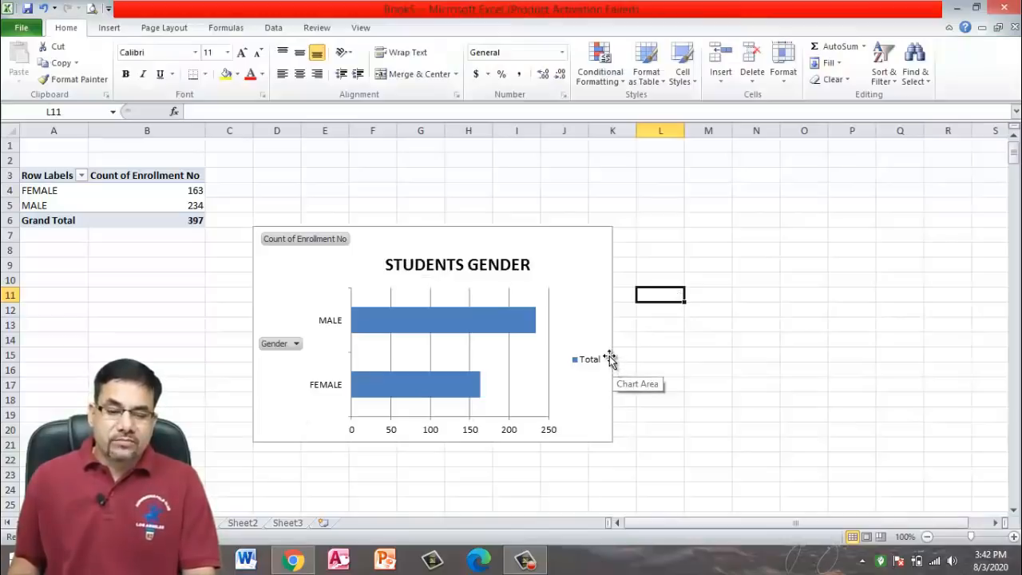
- Return to the DATA sheet and create a fourth PivotTable from its range A7:K404 on a new worksheet
click(198, 522)
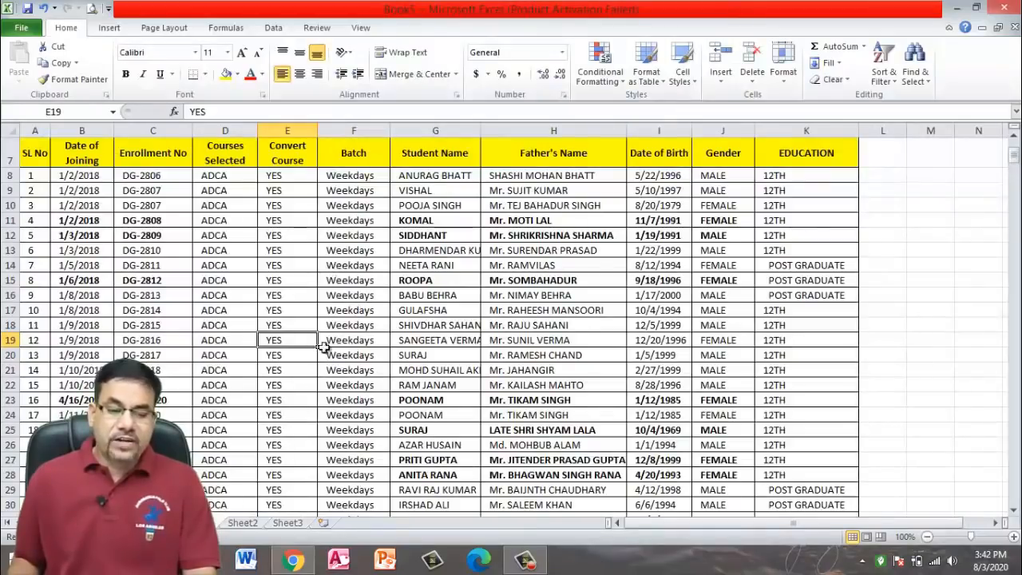
click(103, 29)
click(18, 61)
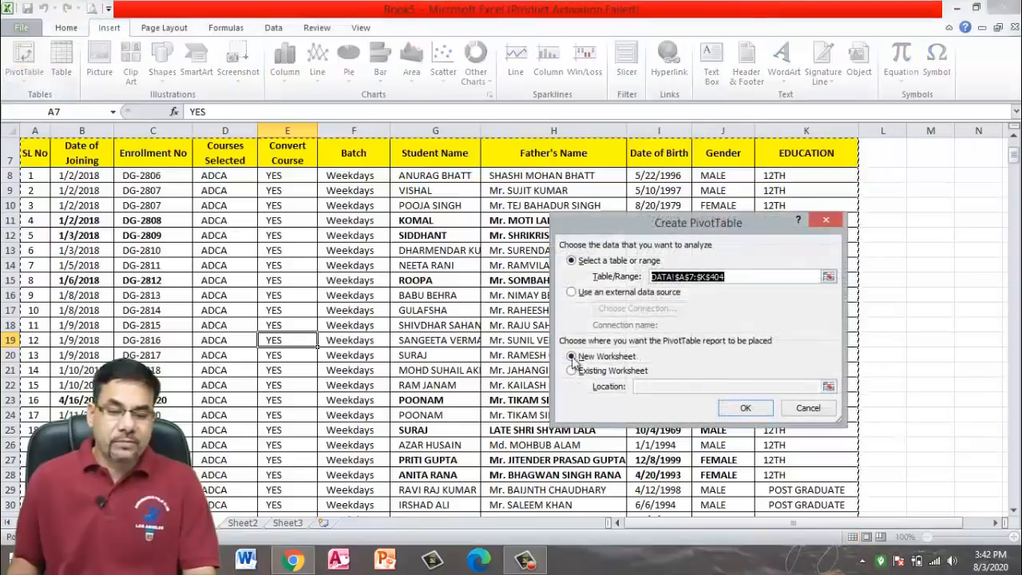
click(726, 410)
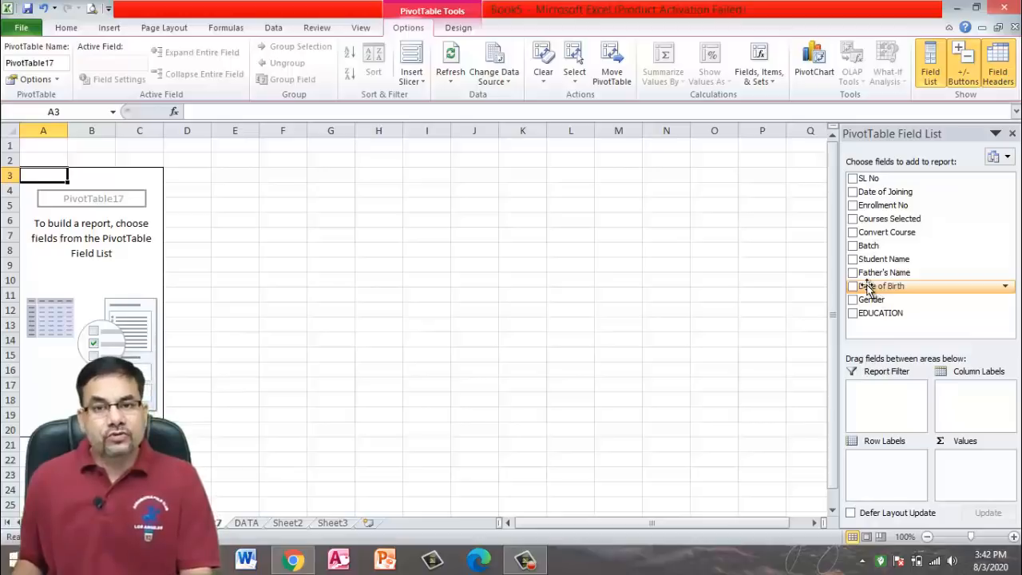
- Build the fourth pivot report with EDUCATION as row labels and the count of Enrollment No as values
click(853, 312)
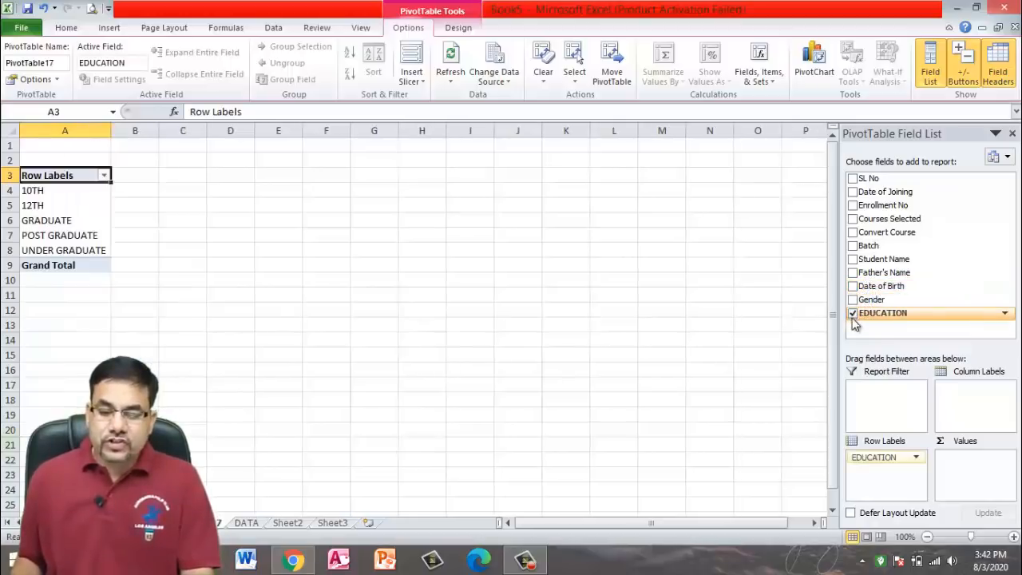
click(852, 205)
drag(887, 471, 971, 458)
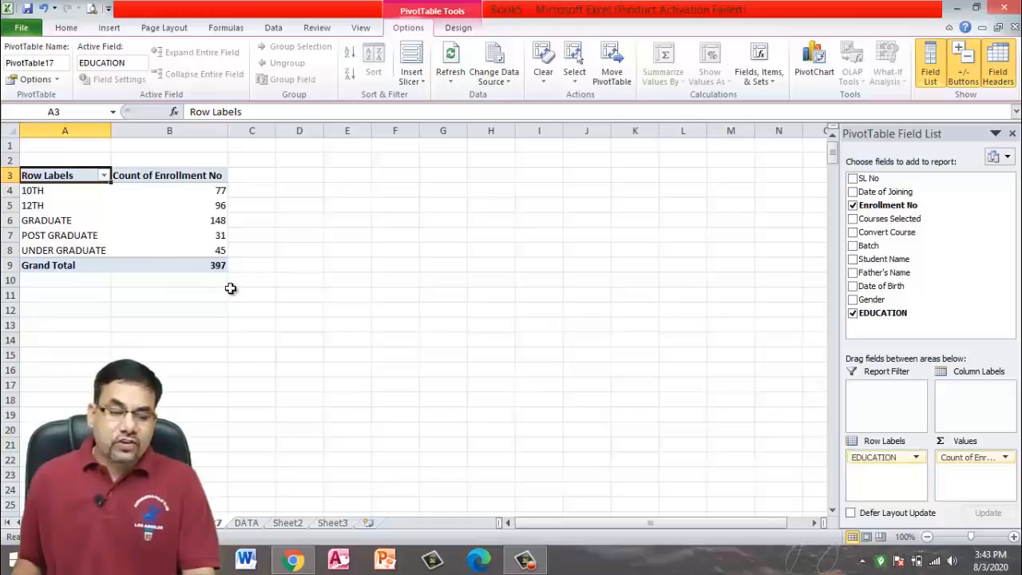
- Insert a doughnut PivotChart from the enrollment counts by education in A3:B8
drag(48, 174, 182, 251)
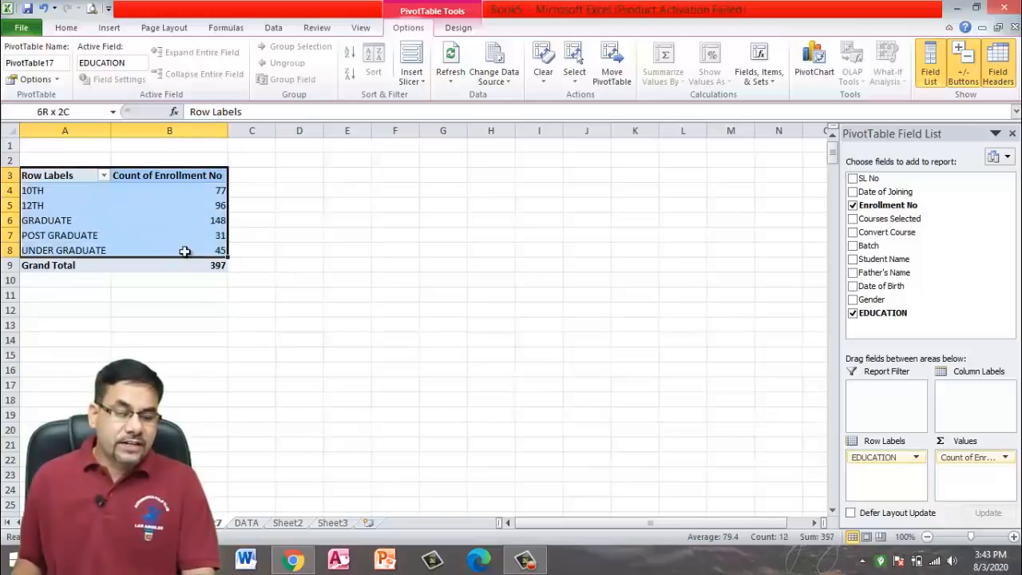
click(814, 57)
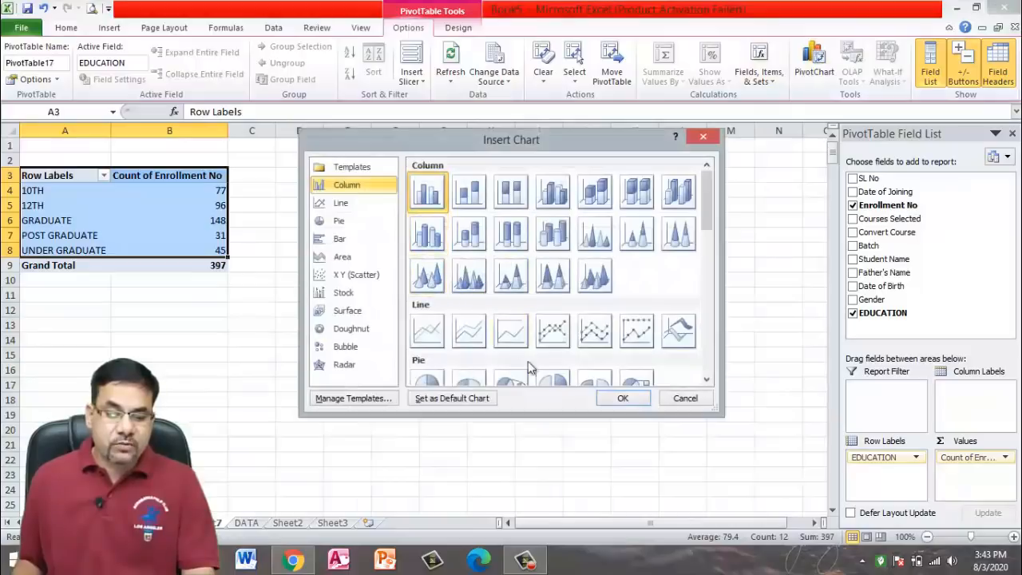
scroll(600, 290, down, 5)
scroll(596, 286, down, 2)
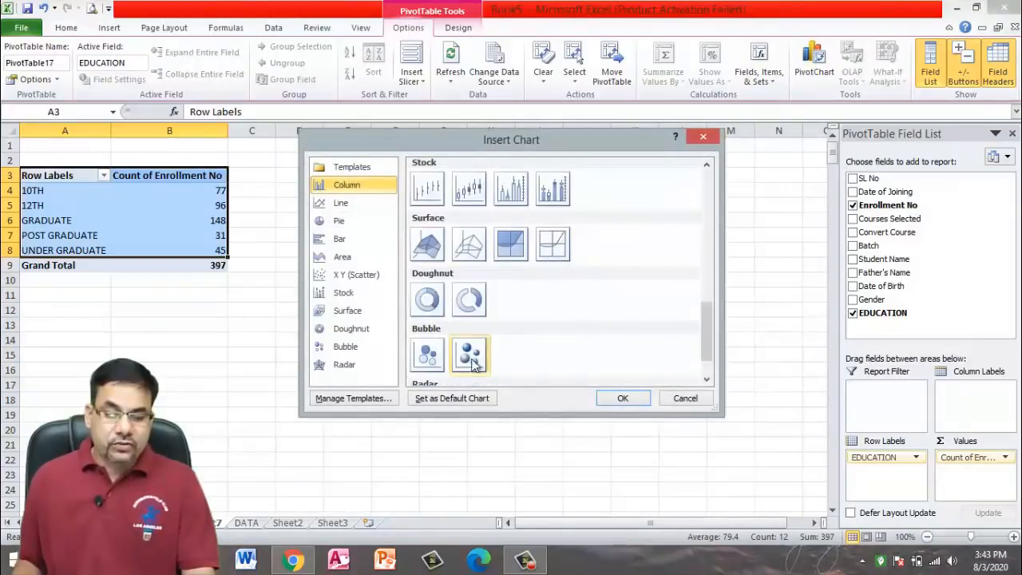
click(435, 300)
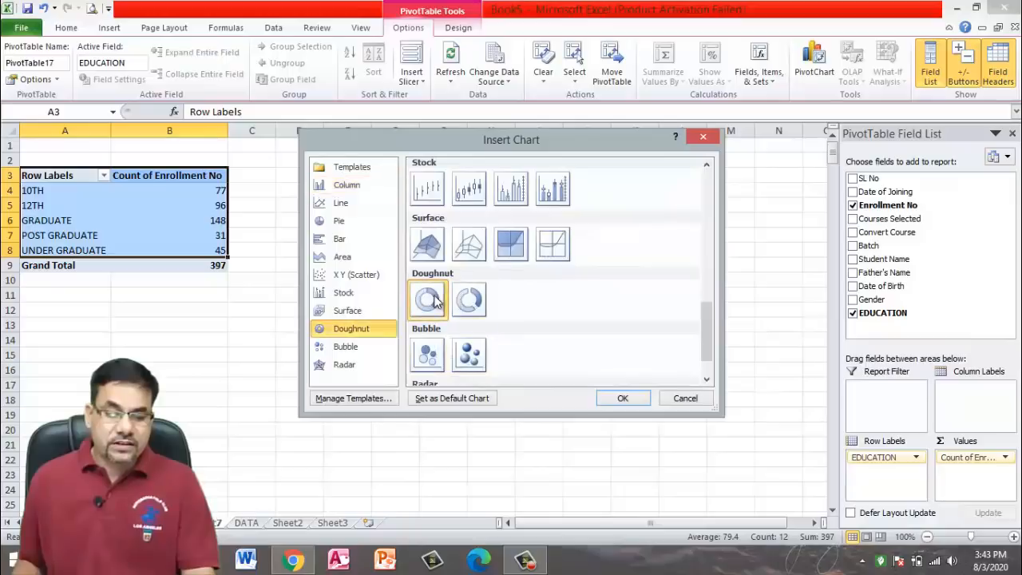
click(618, 398)
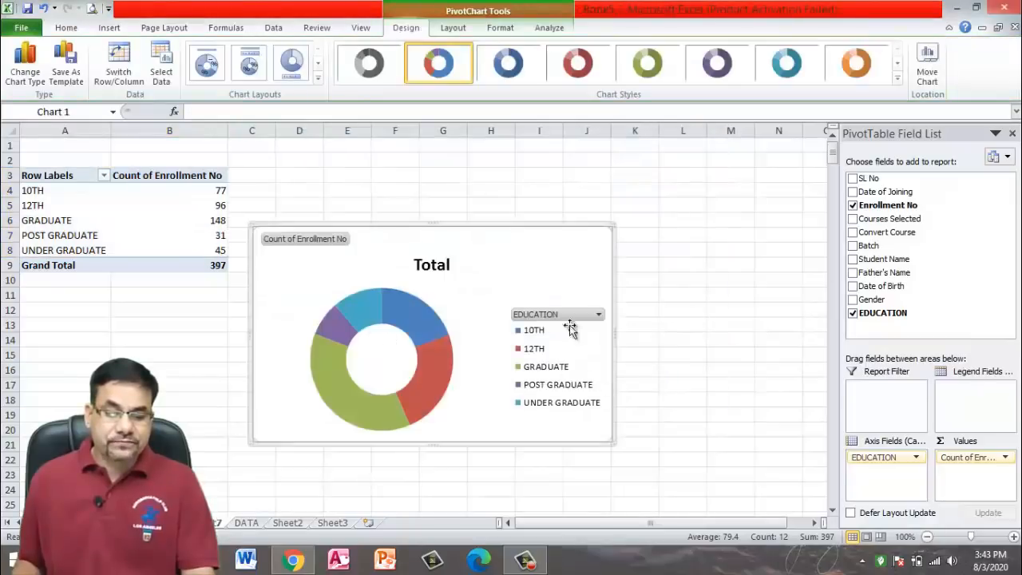
- Replace the doughnut chart's title with "STUDENT EDUCATION" and deselect the chart
click(434, 267)
double_click(432, 264)
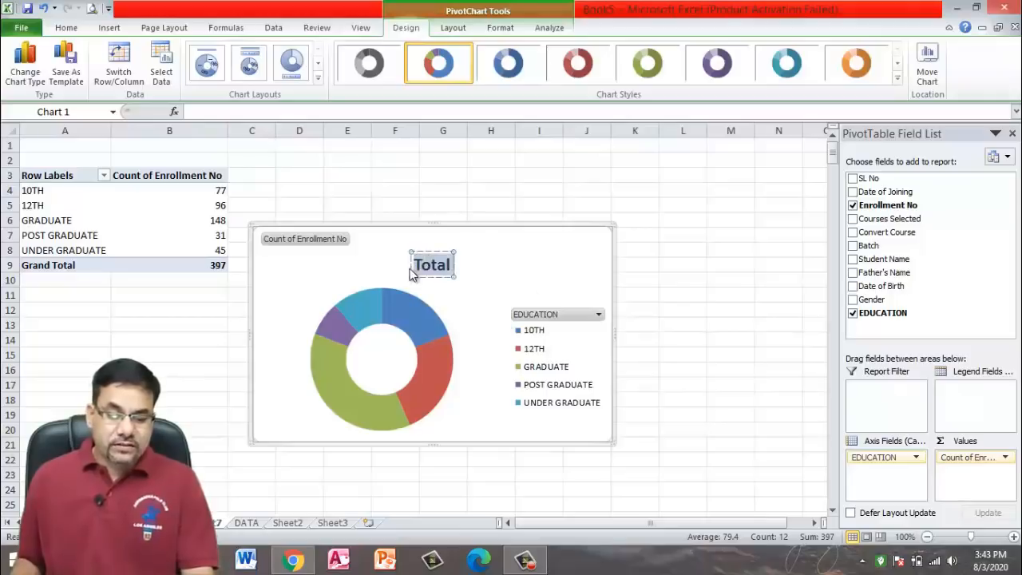
text(STUDEN)
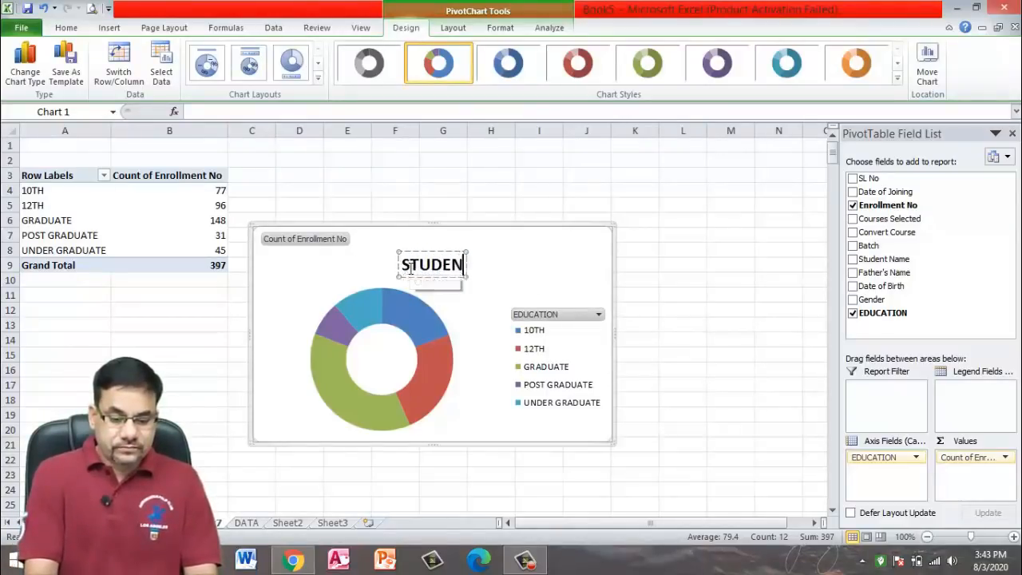
text(T EDUCATION)
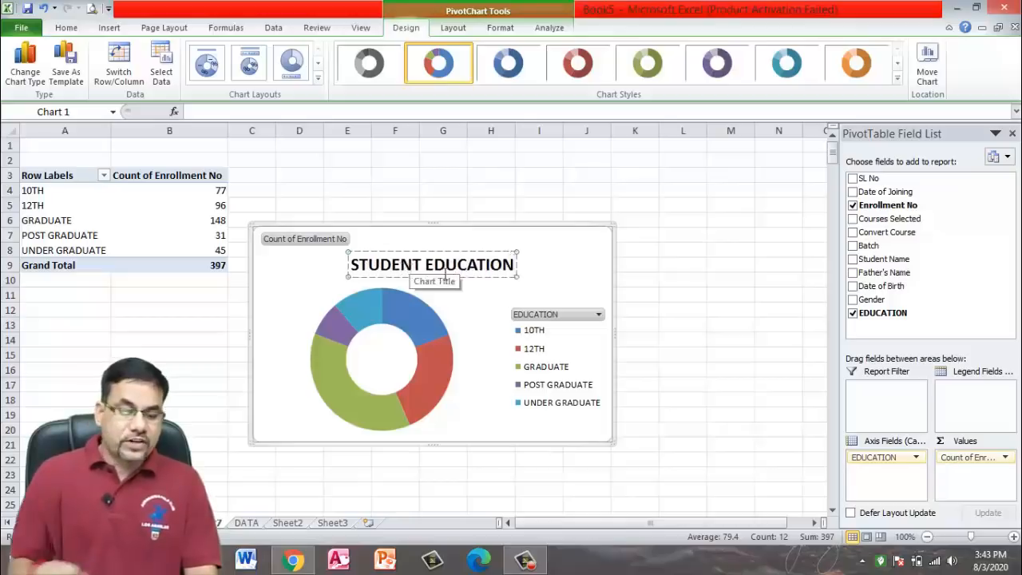
click(682, 294)
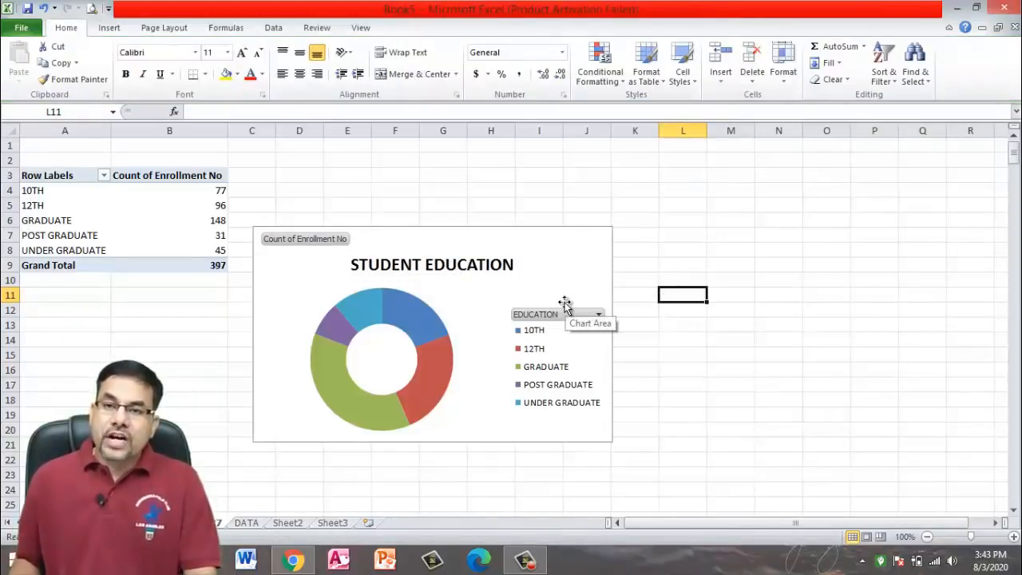
key(ctrl+Page_Up)
key(ctrl+Page_Up)
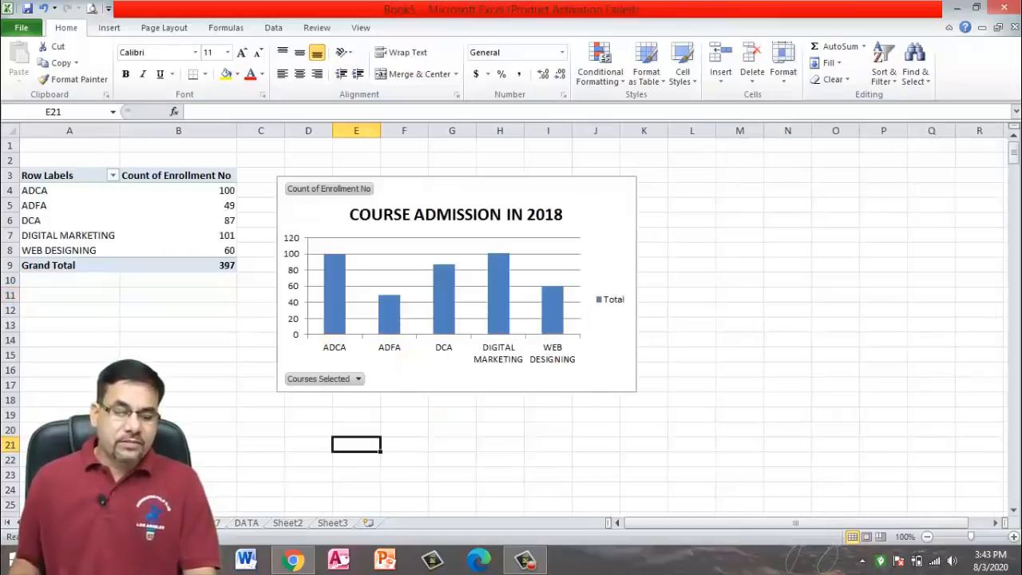
key(ctrl+Page_Down)
key(ctrl+Page_Down)
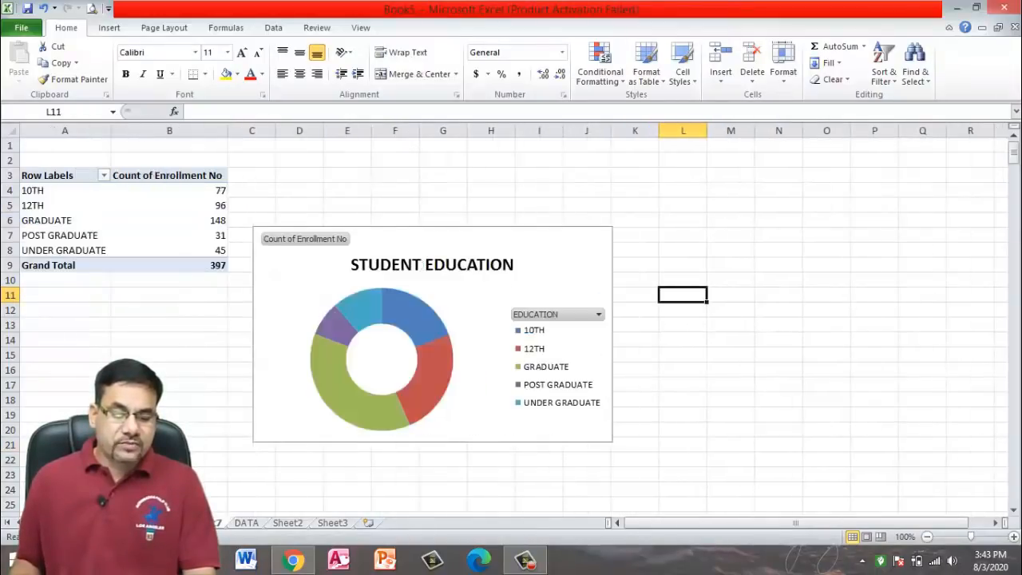
key(ctrl+Page_Up)
- Rename Sheet4, which holds the course admission chart, as "MIS REPORTS"
click(73, 522)
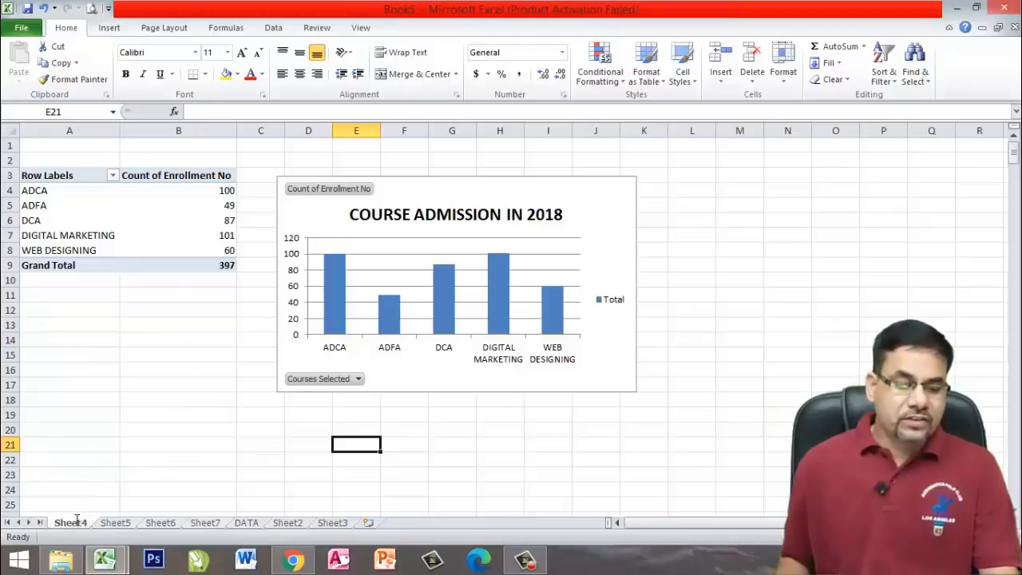
click(262, 506)
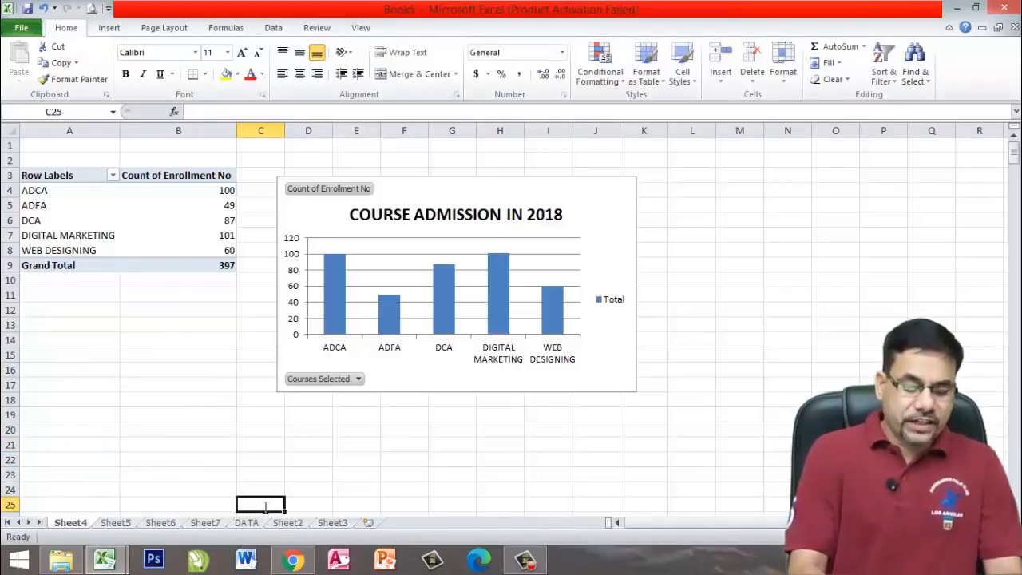
text(MIS)
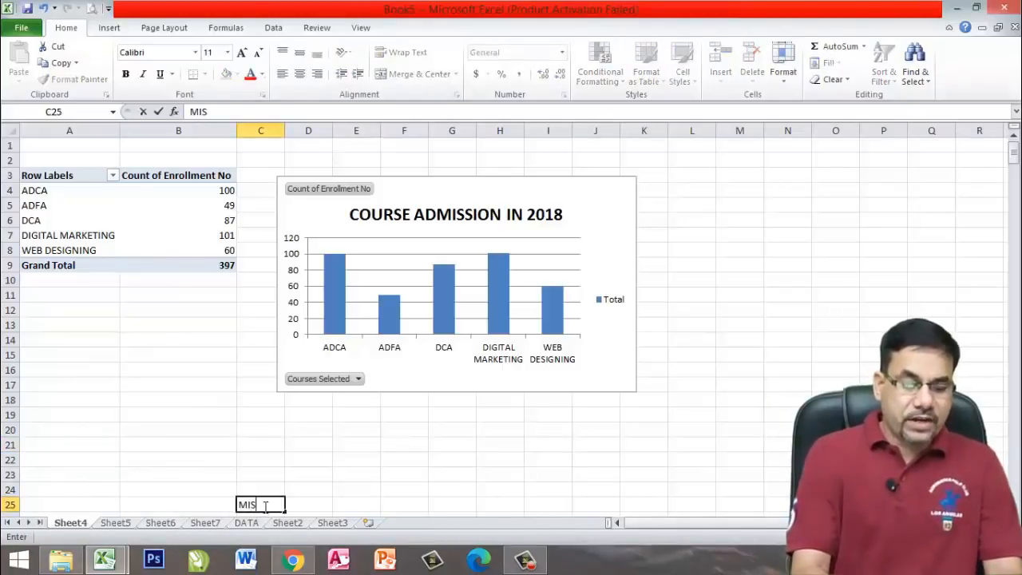
double_click(83, 522)
text(MIS)
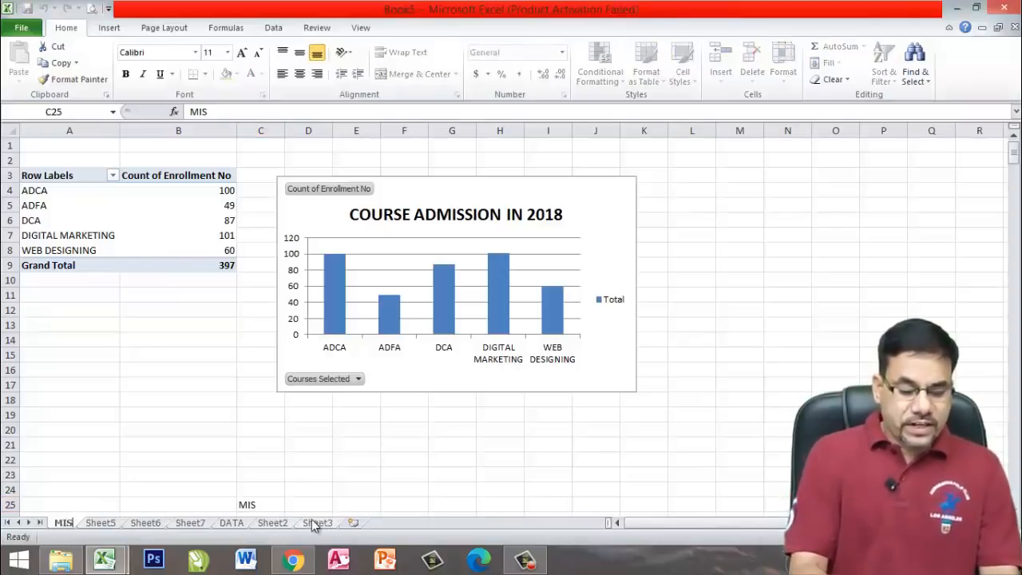
text( REPORTS)
key(Return)
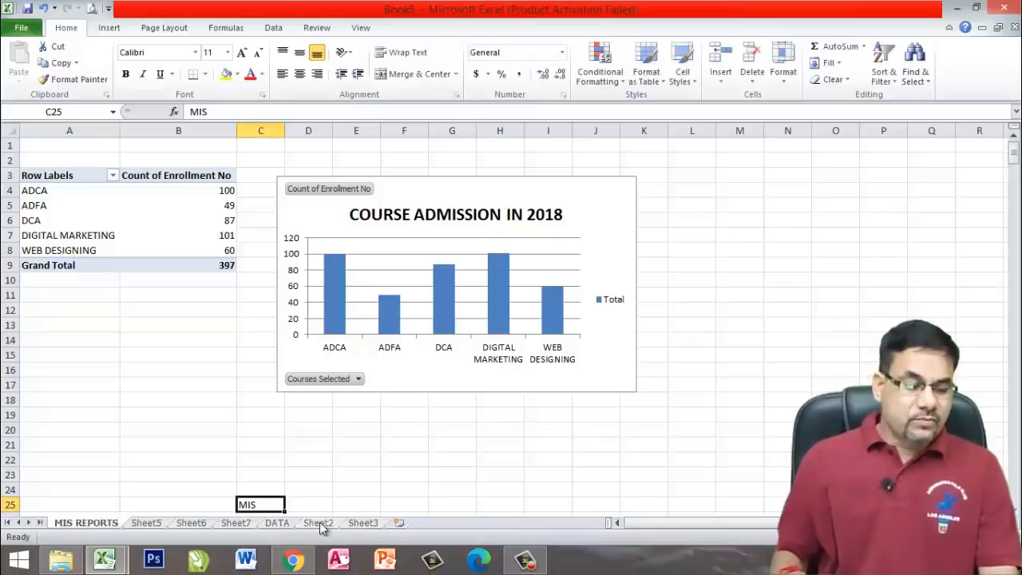
- Move the COURSE ADMISSION IN 2018 chart to the sheet's first cell, A1, covering its pivot table
click(559, 196)
drag(495, 174, 237, 141)
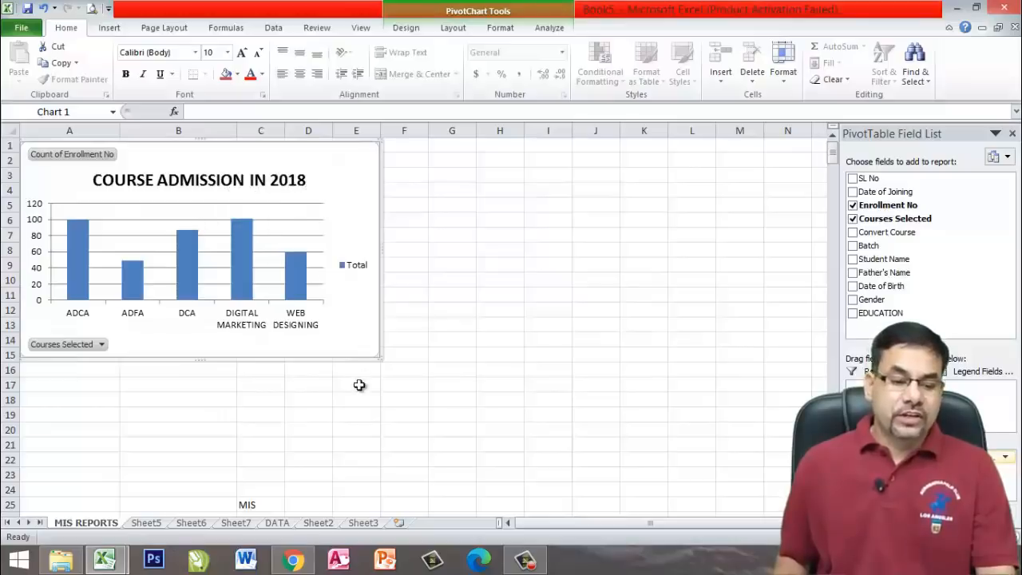
- Move the course conversion pie chart from Sheet5 to the MIS REPORTS sheet as an embedded object
click(147, 523)
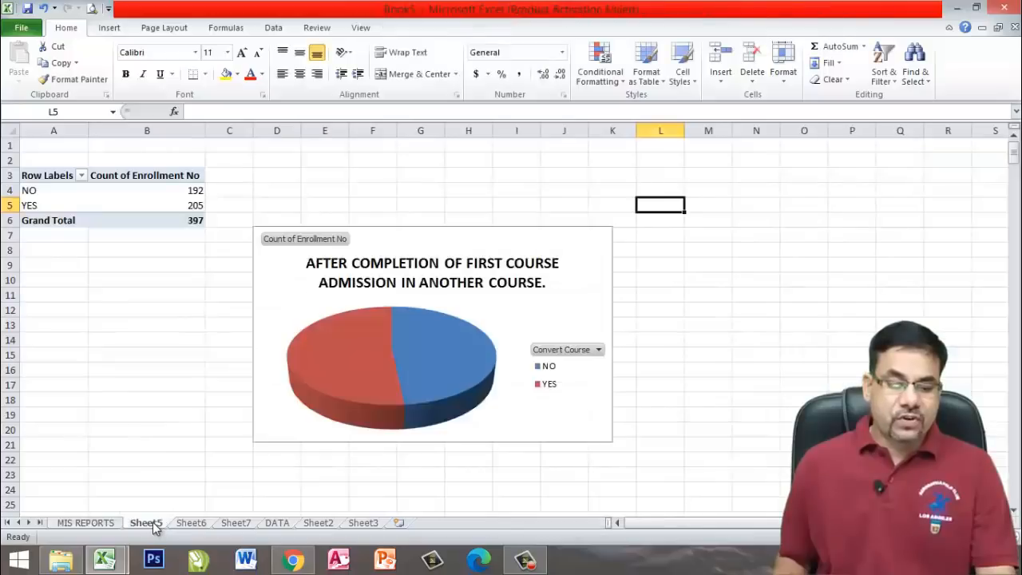
click(582, 256)
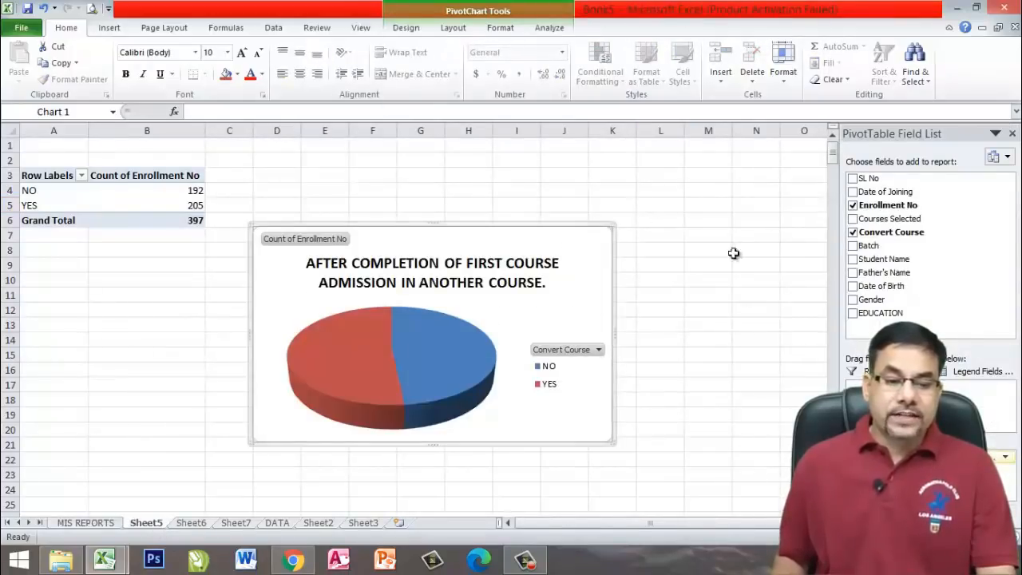
click(407, 28)
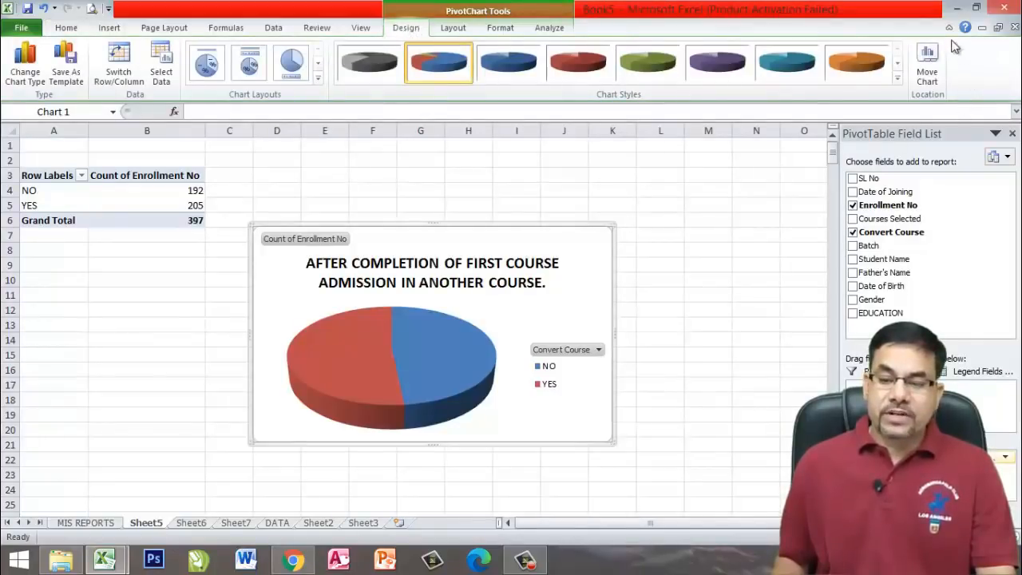
click(926, 76)
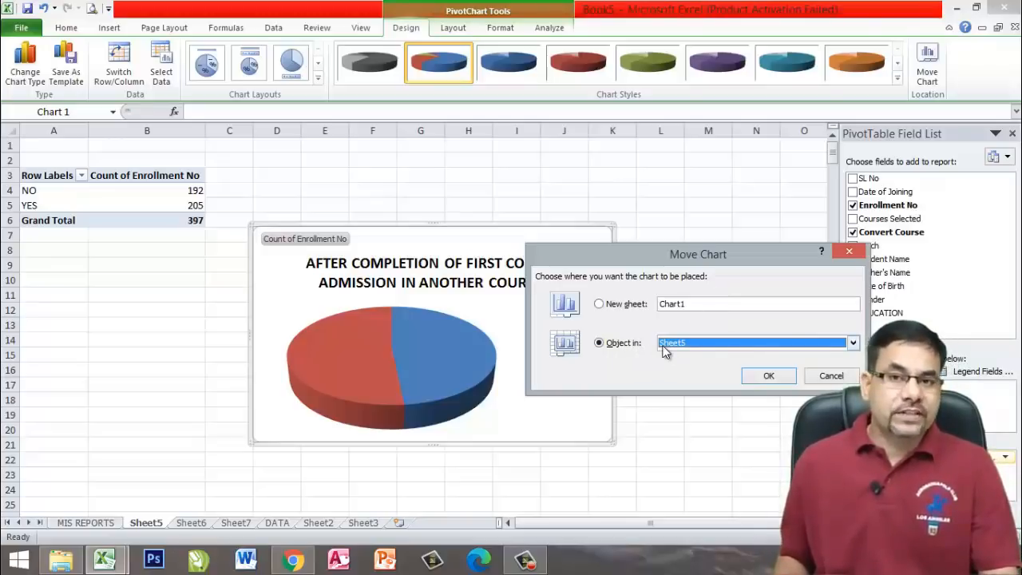
click(710, 344)
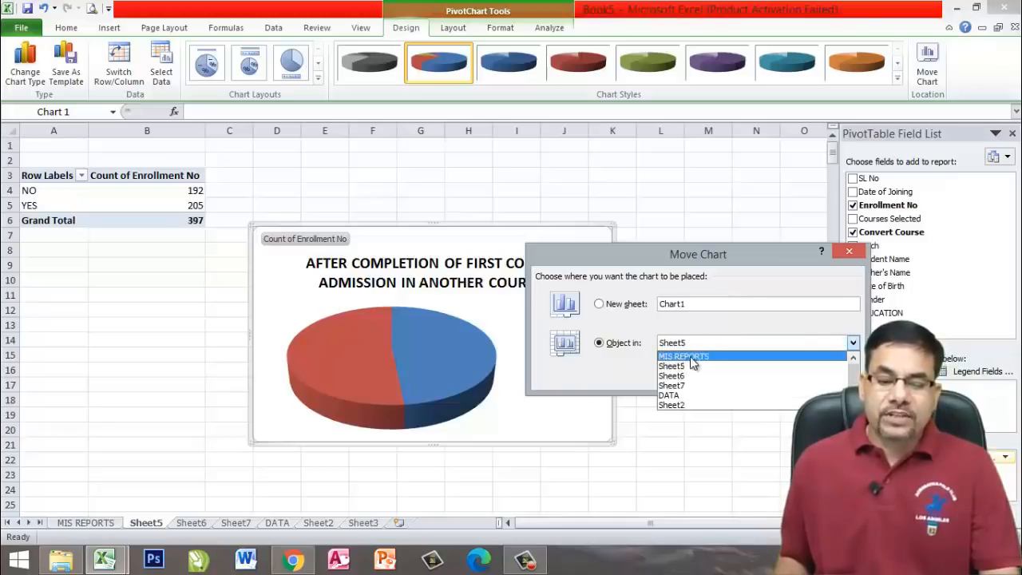
key(Down)
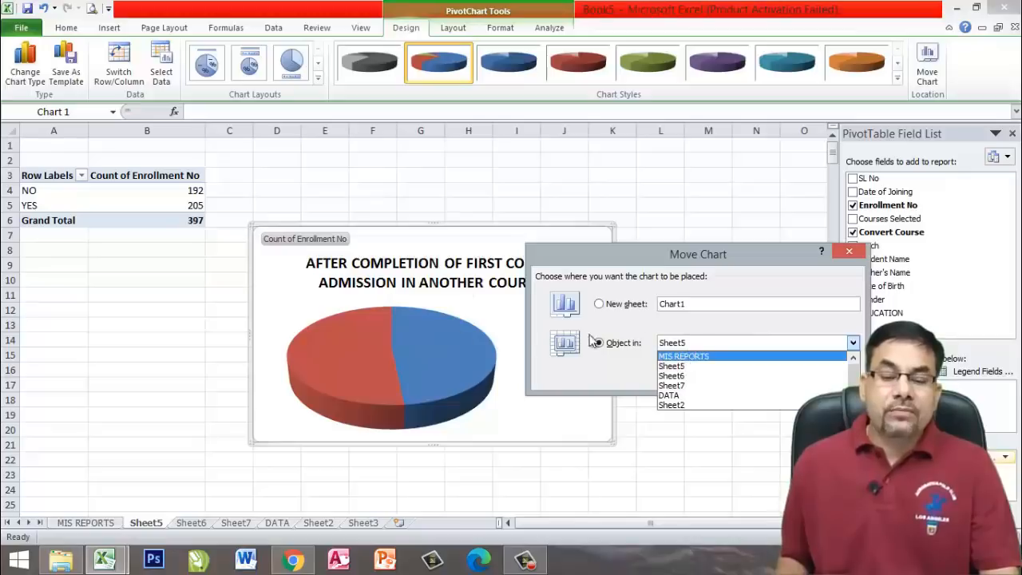
click(689, 357)
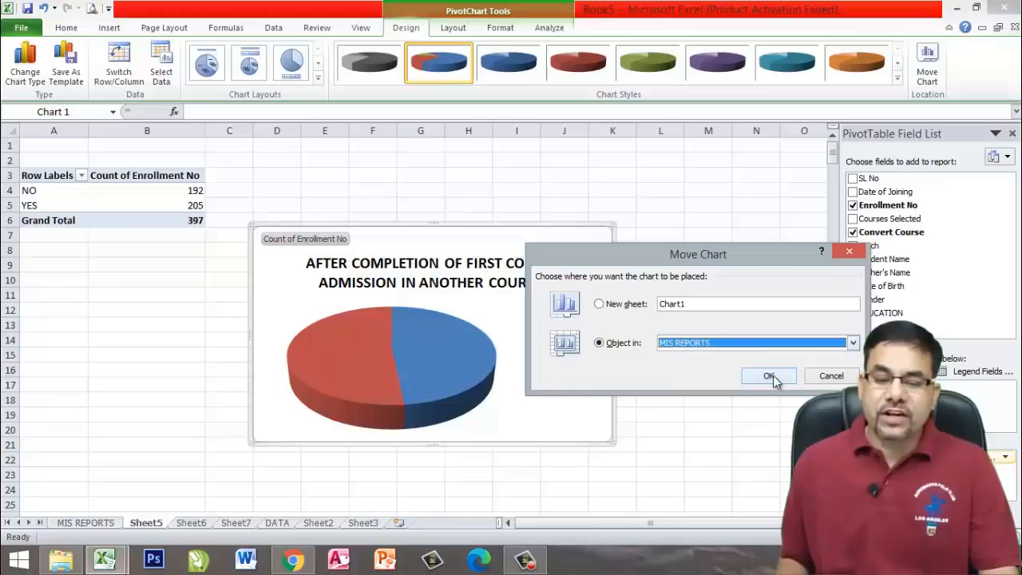
click(746, 377)
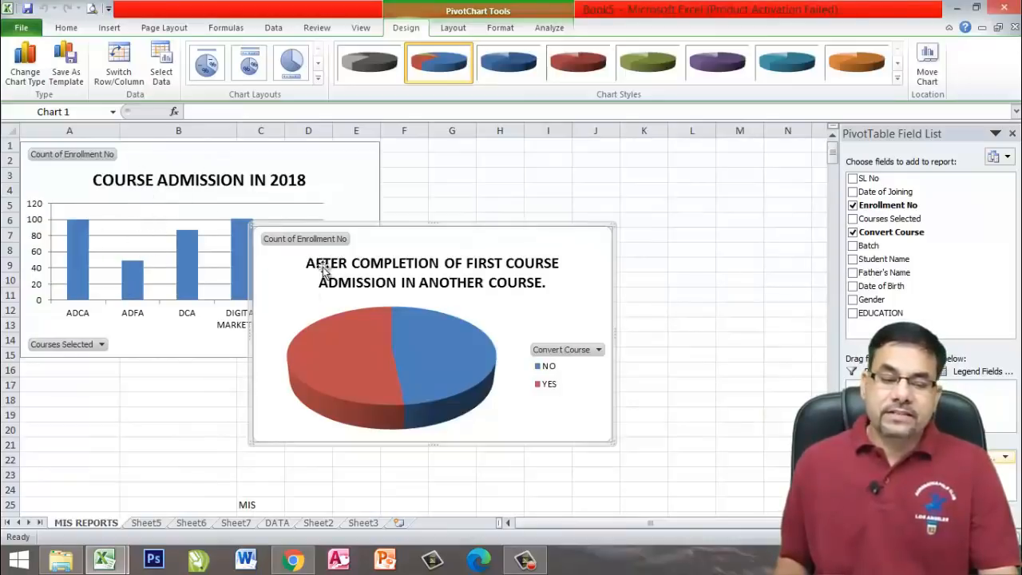
- Place the pie chart directly beside the course admission chart and clear the stray text "MIS" from cell C25
drag(421, 225, 556, 141)
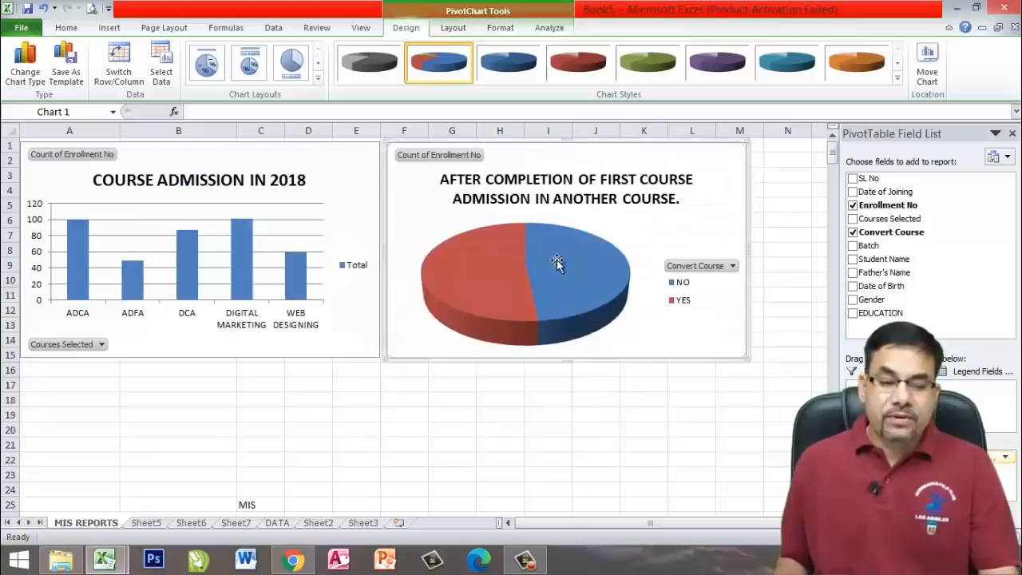
click(463, 433)
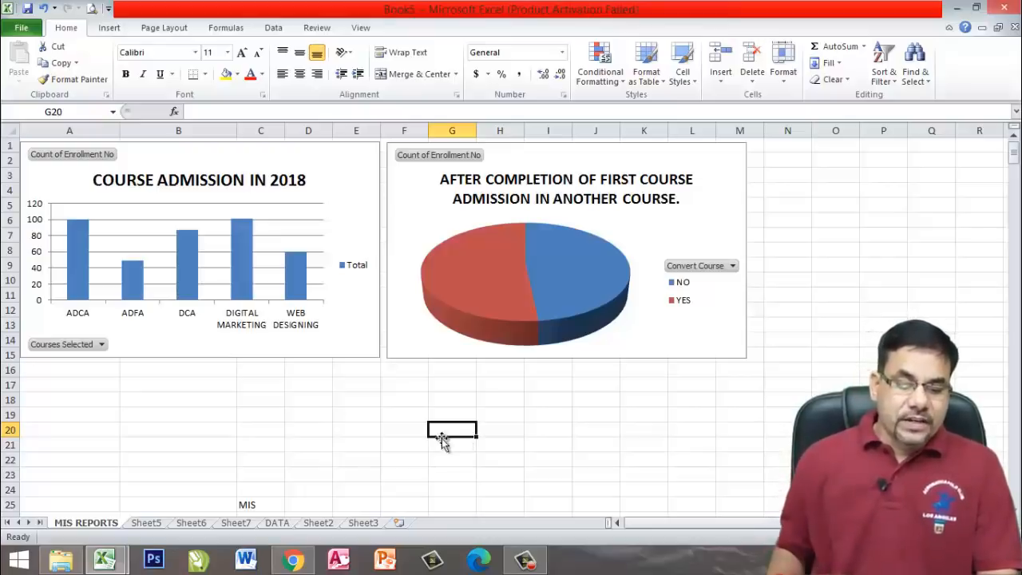
click(259, 504)
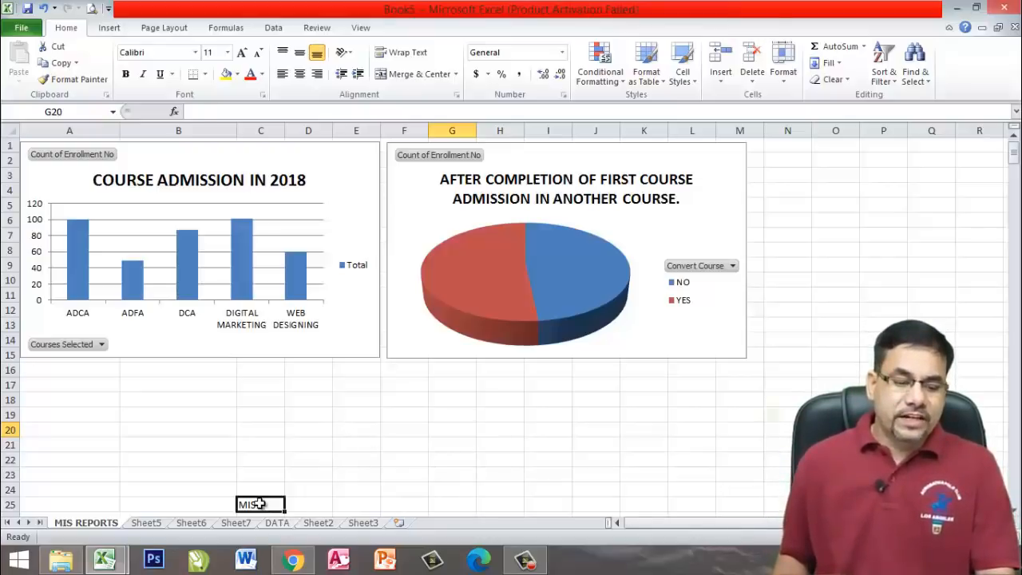
- Move the STUDENTS GENDER bar chart from Sheet6 to the MIS REPORTS sheet as an embedded object
click(191, 522)
mouse_move(537, 327)
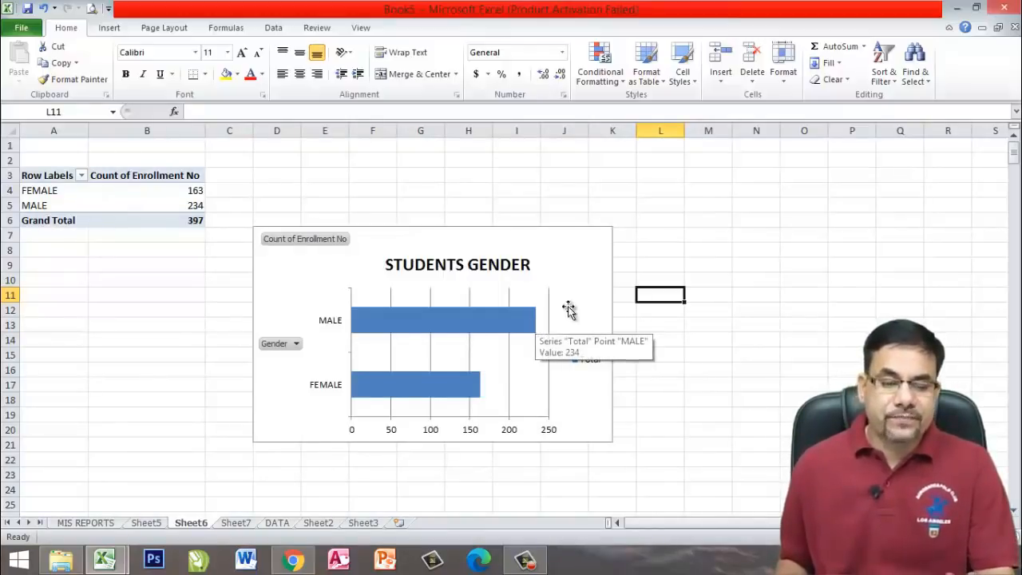
click(571, 259)
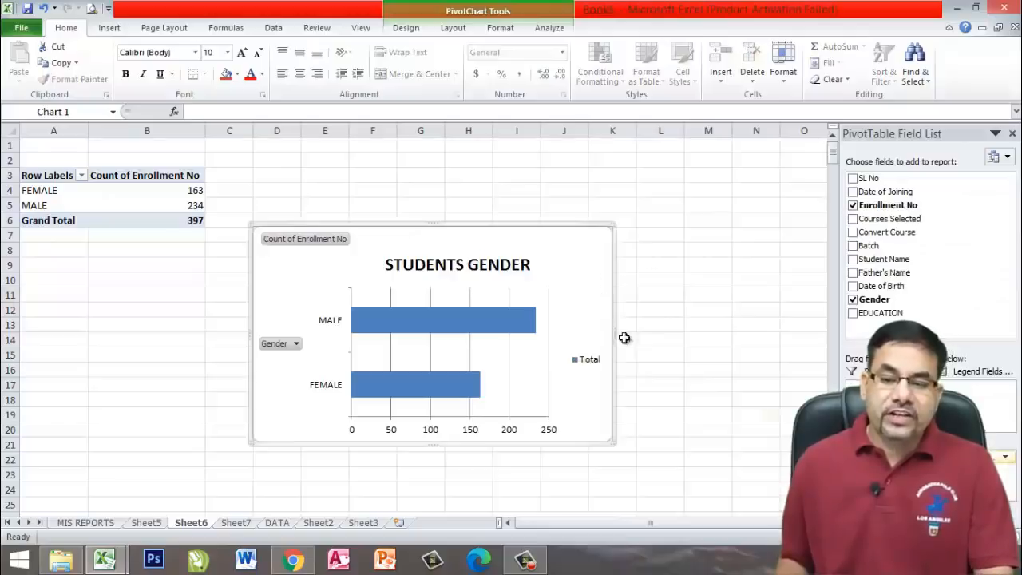
click(406, 27)
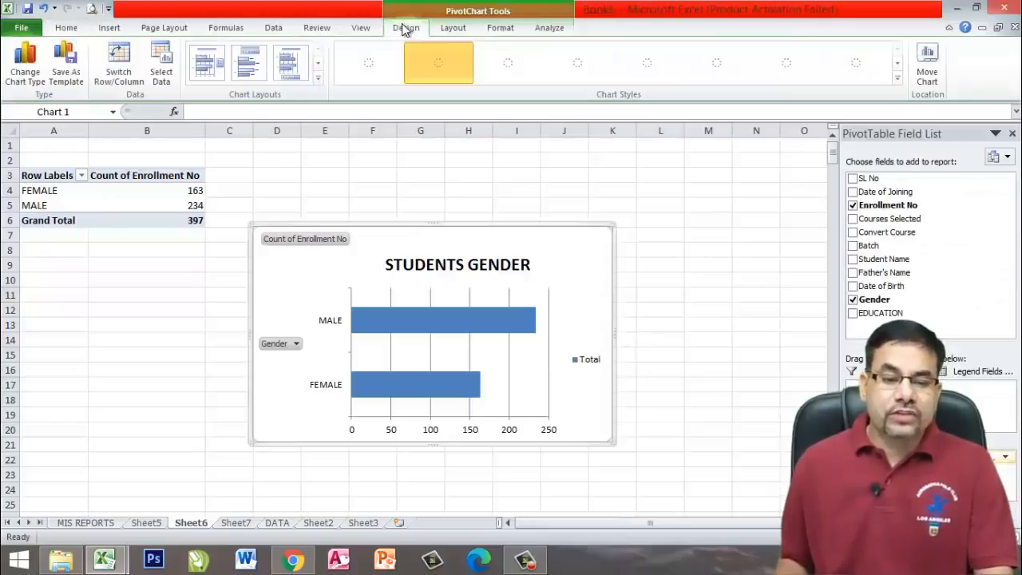
click(928, 80)
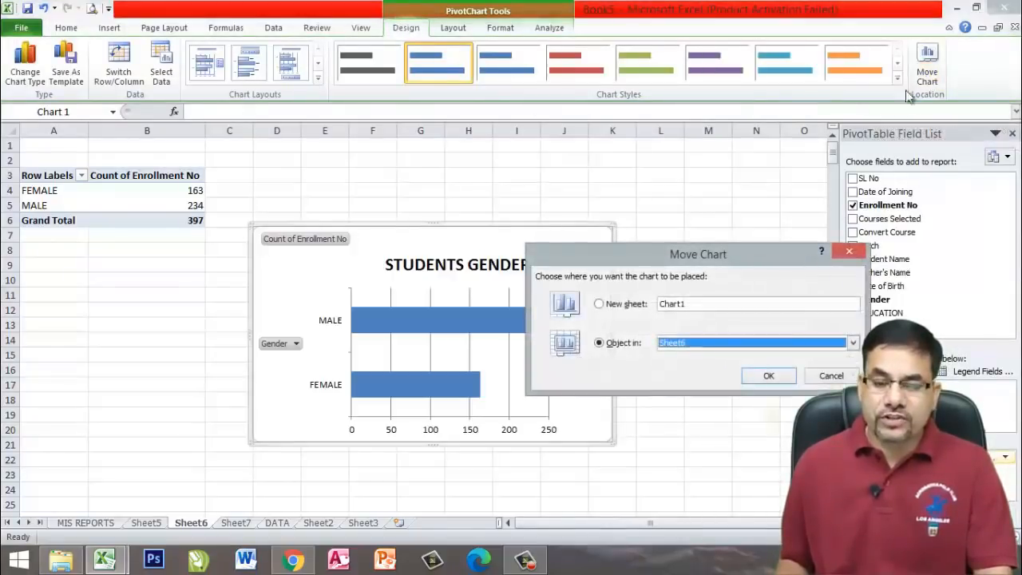
click(684, 343)
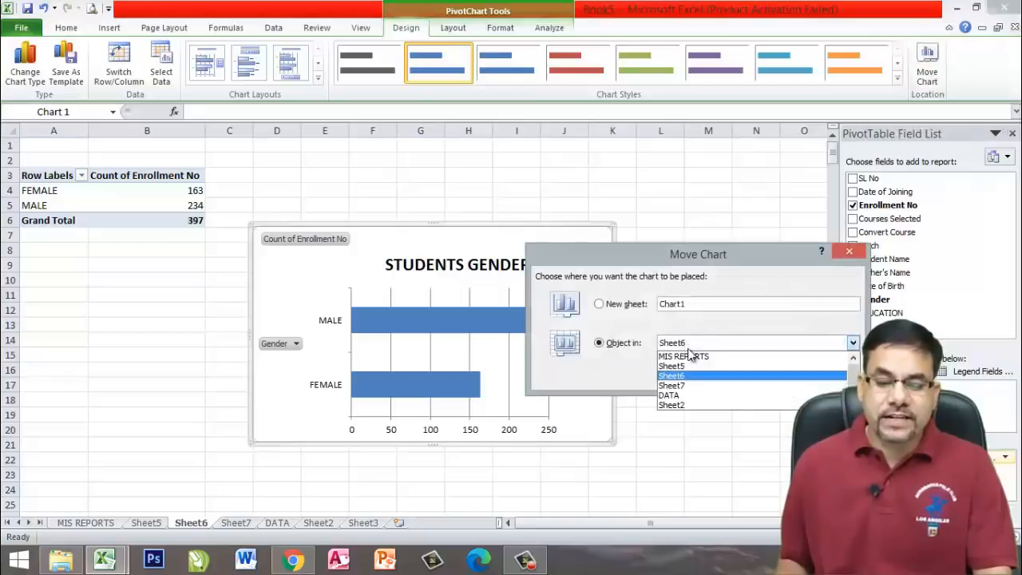
click(691, 355)
click(767, 377)
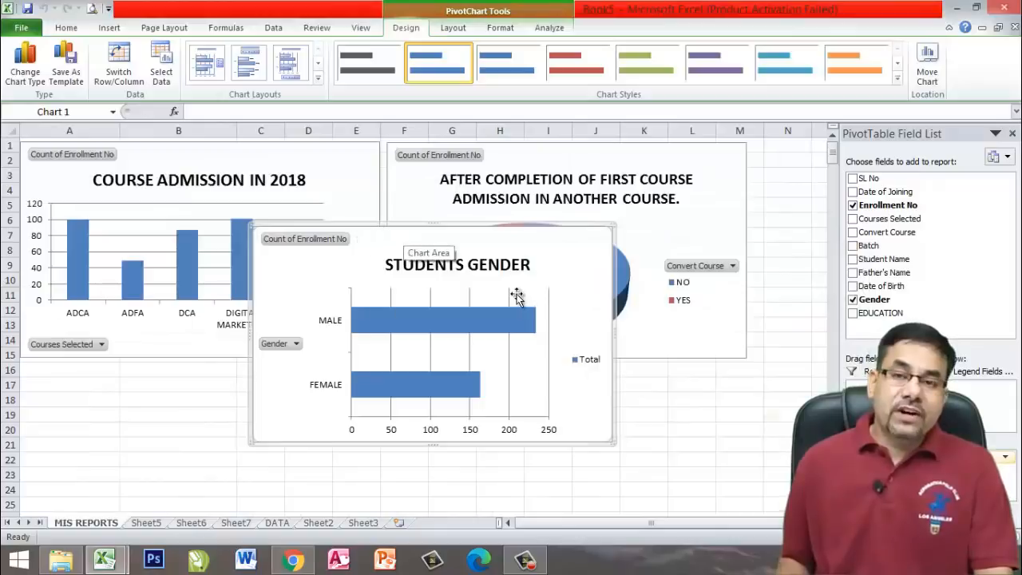
scroll(331, 412, down, 2)
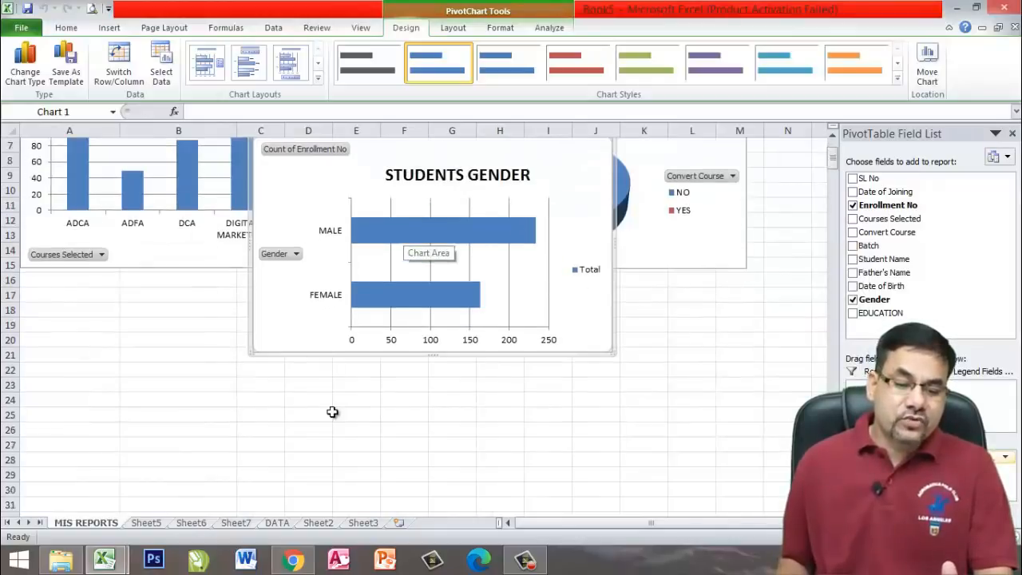
- Place the STUDENTS GENDER chart directly below the COURSE ADMISSION IN 2018 chart, aligned with its left edge
drag(310, 355, 77, 385)
scroll(513, 406, up, 2)
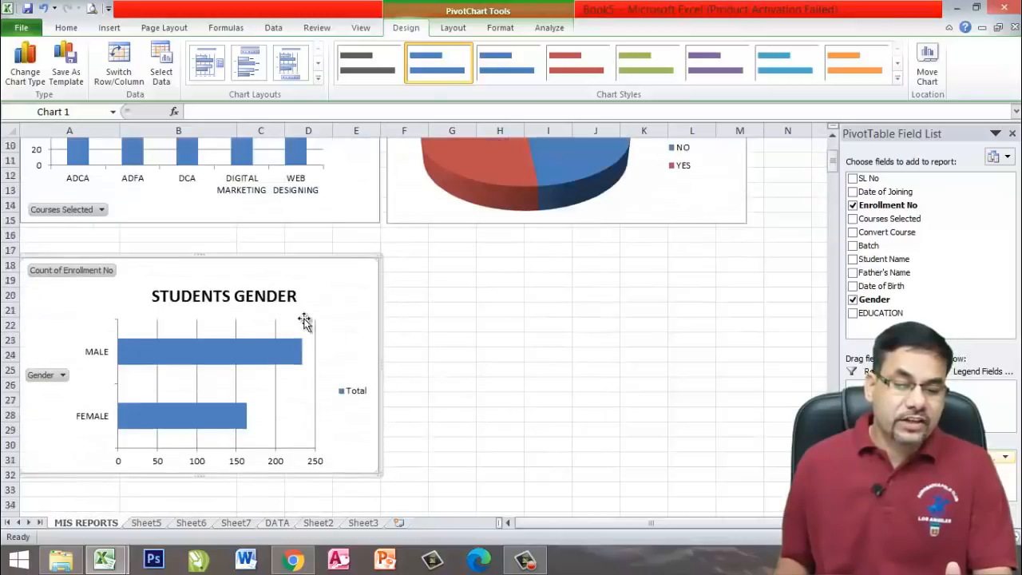
drag(308, 232, 308, 232)
click(487, 322)
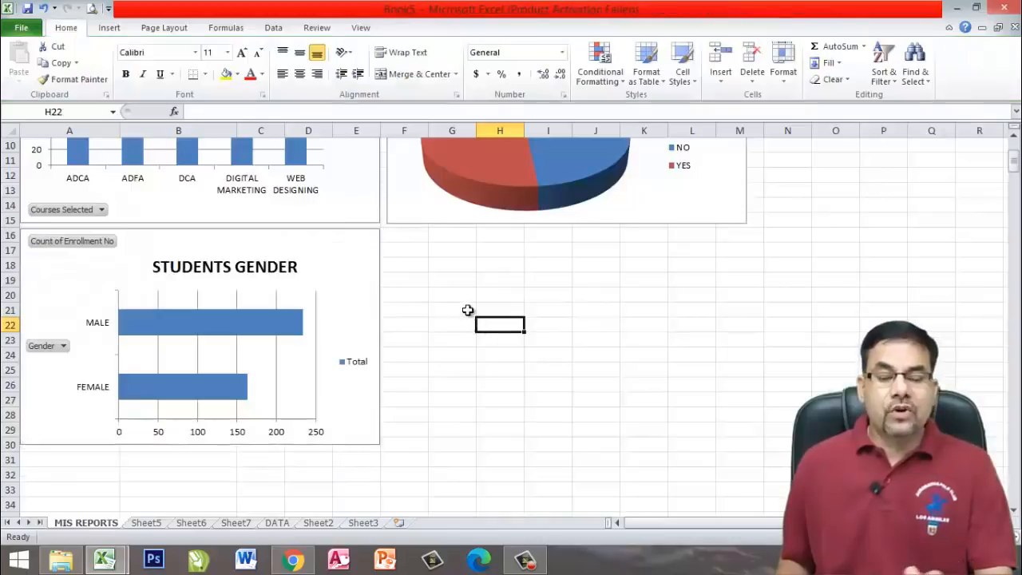
scroll(494, 312, up, 3)
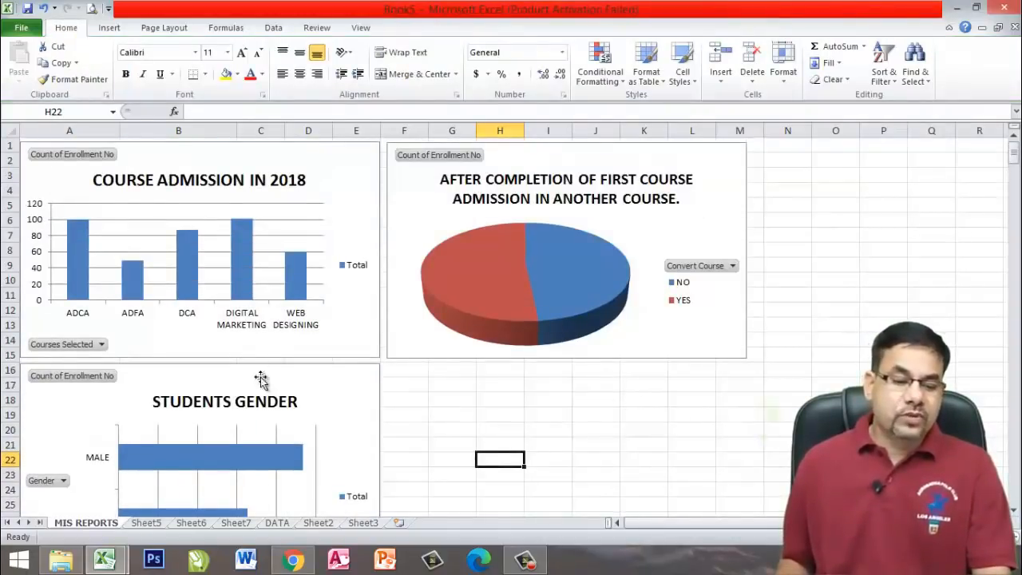
scroll(303, 254, down, 2)
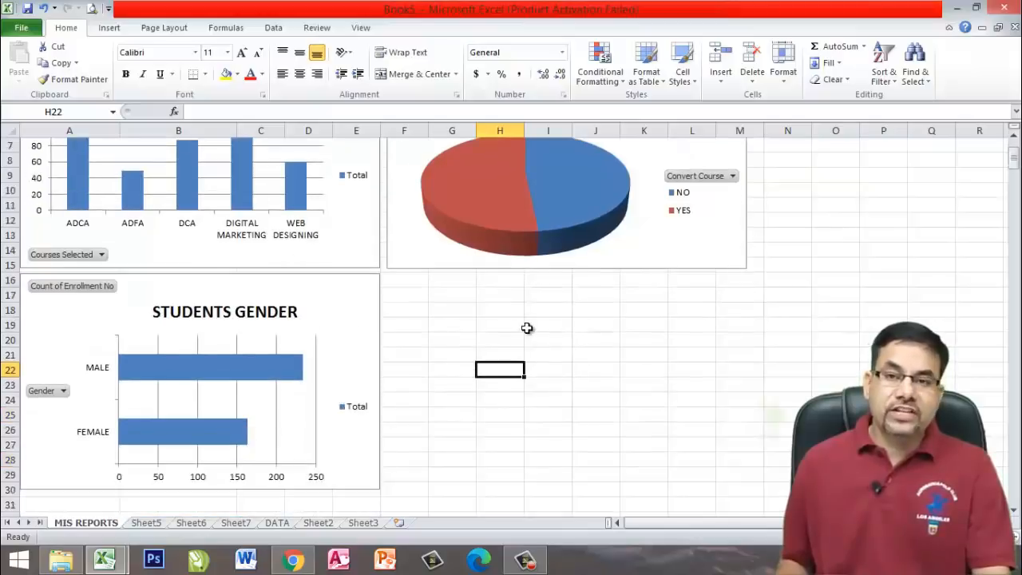
scroll(527, 328, up, 2)
scroll(378, 412, down, 2)
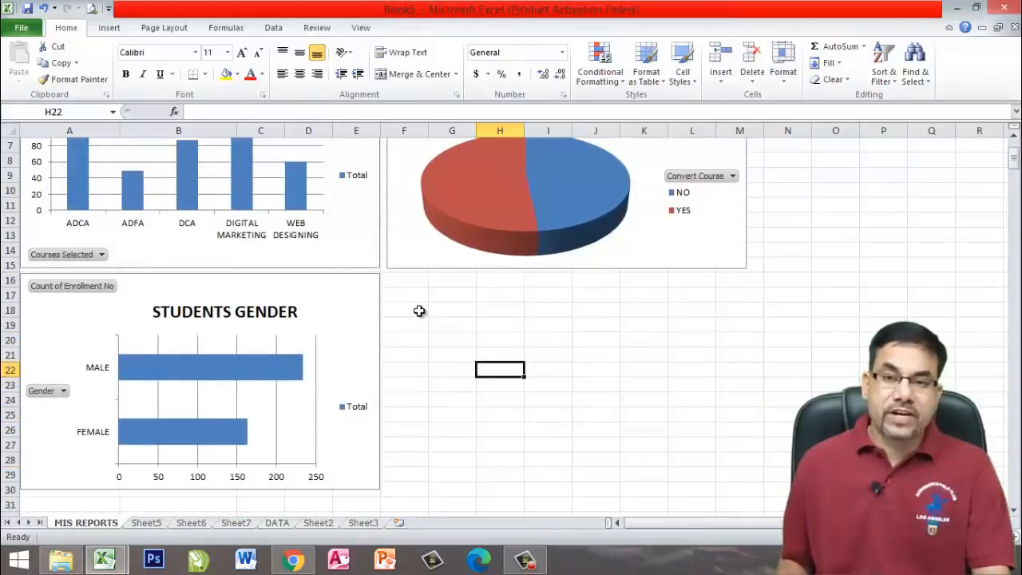
- Move the STUDENT EDUCATION doughnut chart from Sheet7 to the MIS REPORTS sheet as an embedded object
click(193, 524)
click(236, 522)
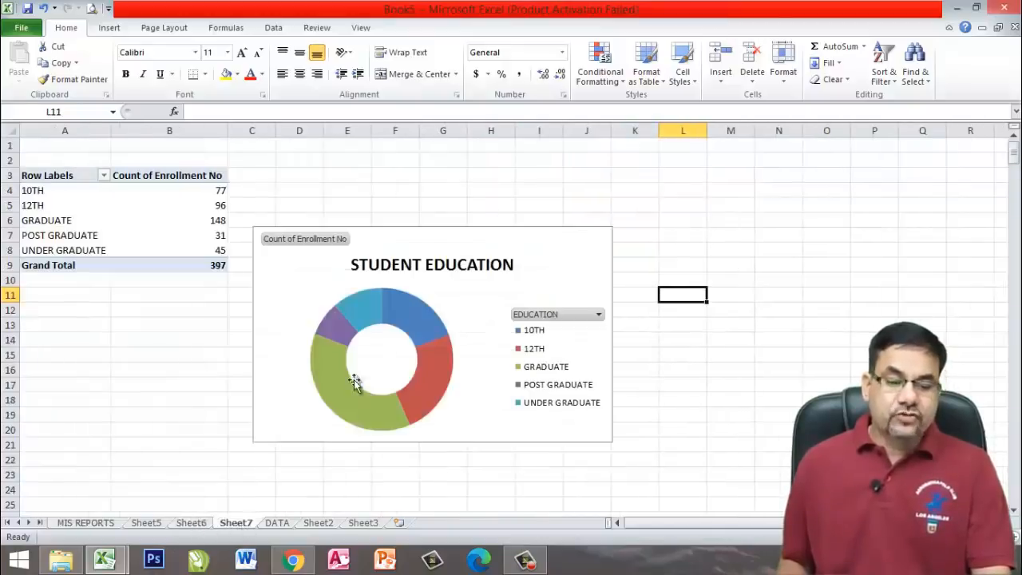
mouse_move(448, 338)
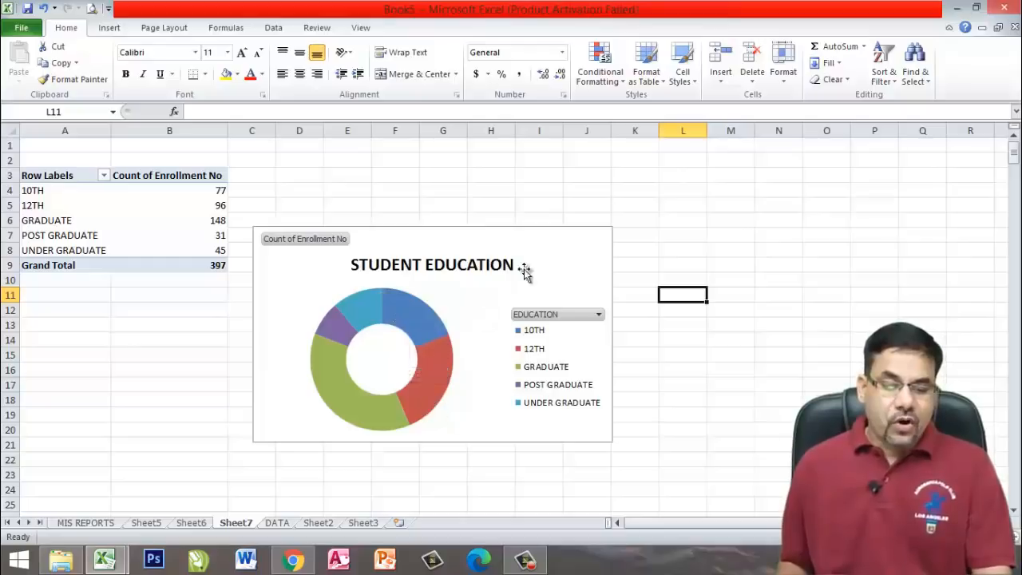
click(573, 254)
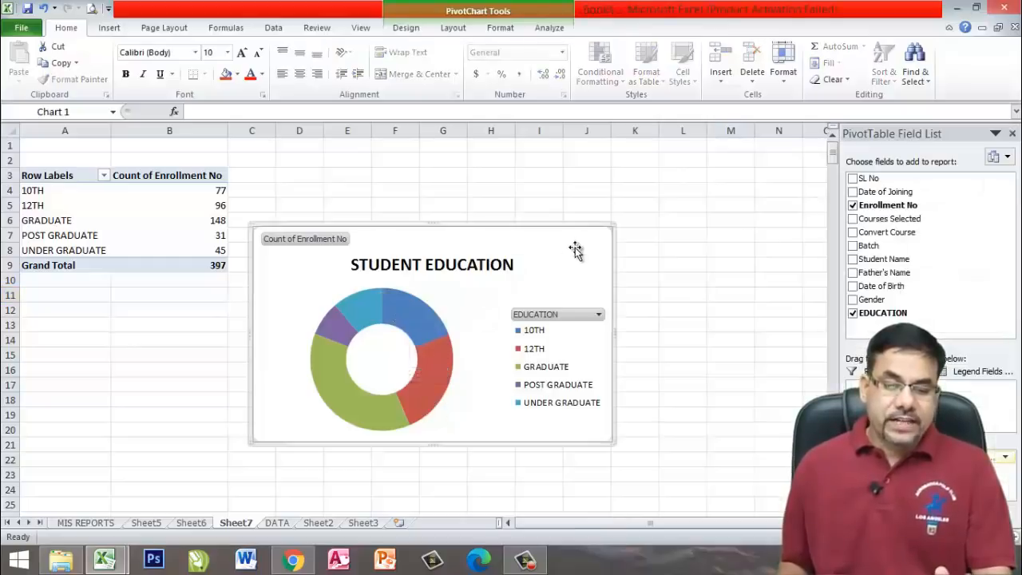
click(406, 28)
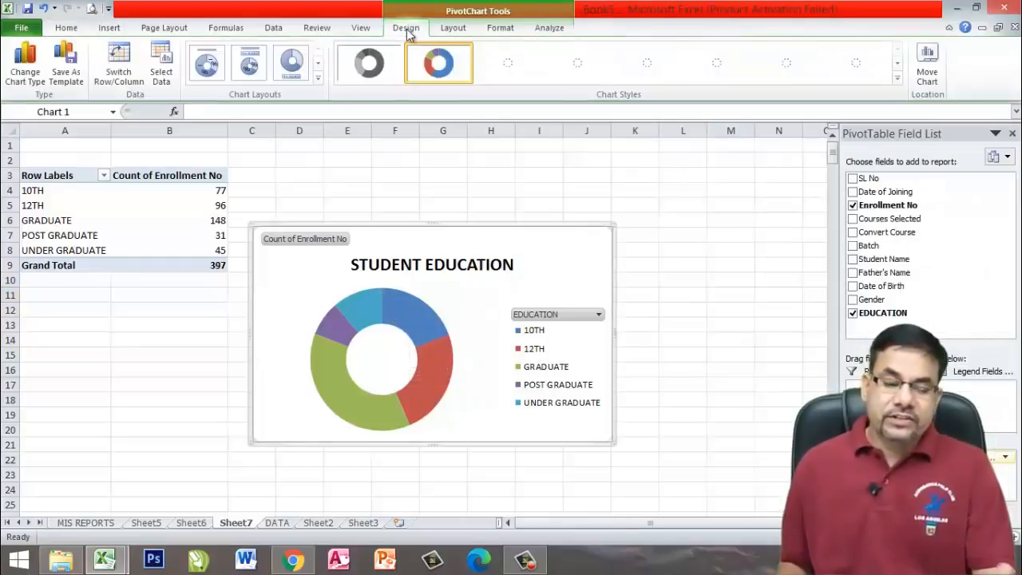
click(928, 64)
click(673, 348)
click(689, 356)
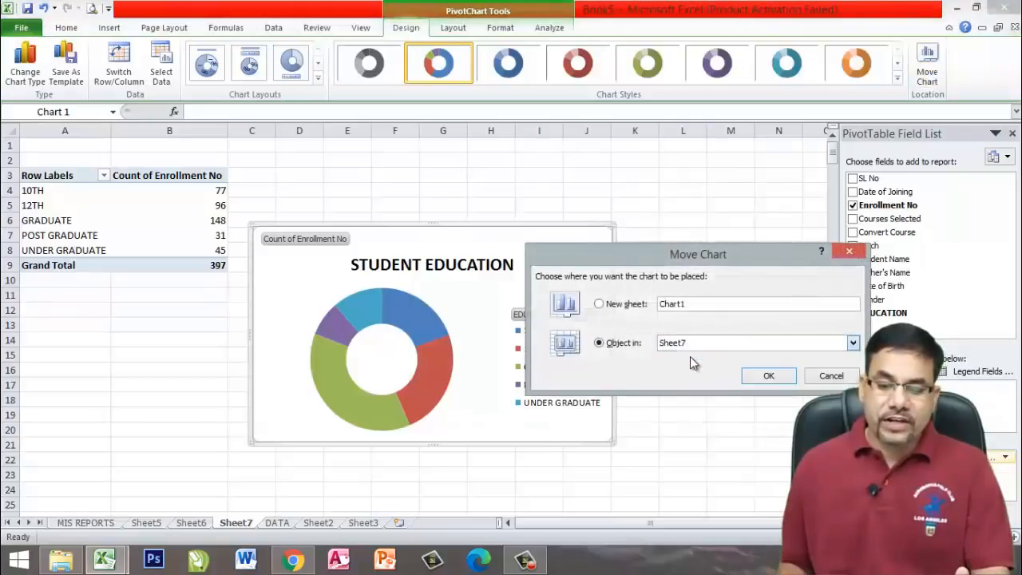
click(766, 377)
- Place the STUDENT EDUCATION chart beside the STUDENTS GENDER chart, directly below the pie chart, and undo the accidental shift of its plot area
drag(515, 285, 663, 431)
click(569, 355)
drag(570, 354, 561, 348)
key(ctrl+z)
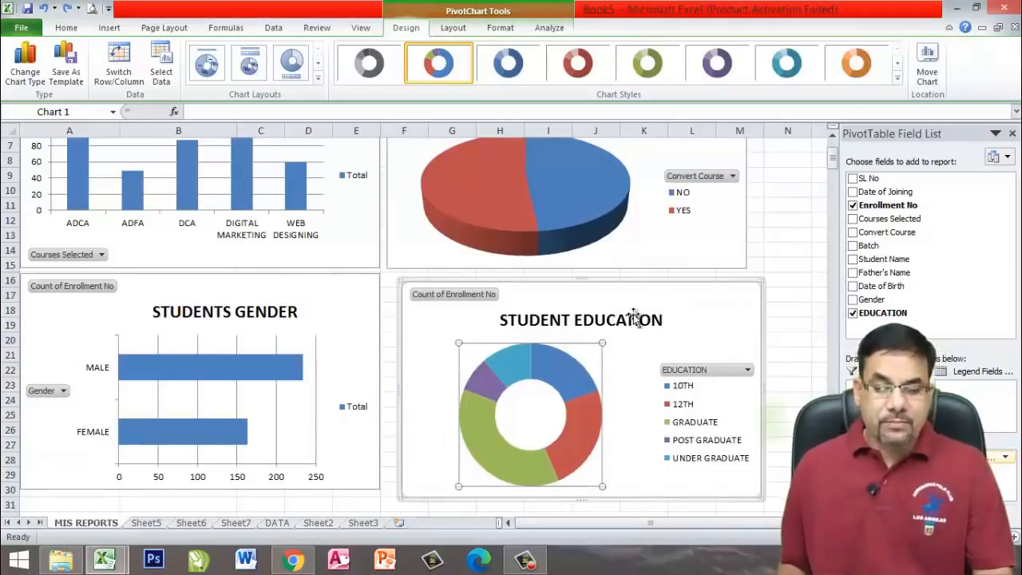
drag(635, 303, 630, 300)
click(779, 325)
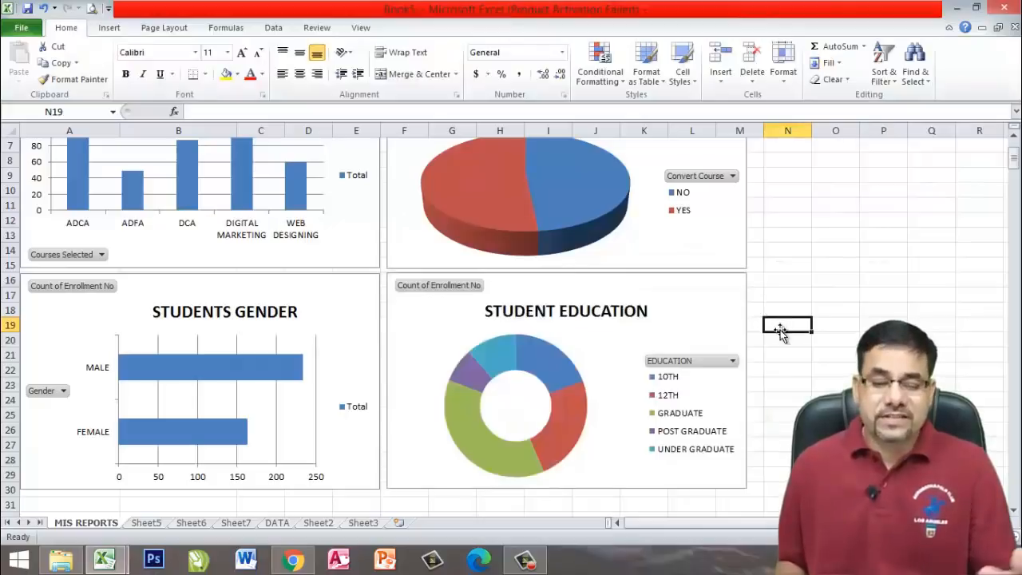
- Review the layout of all four charts on the MIS REPORTS sheet, zoomed out so they fit in view together
scroll(240, 358, down, 5)
scroll(357, 394, up, 6)
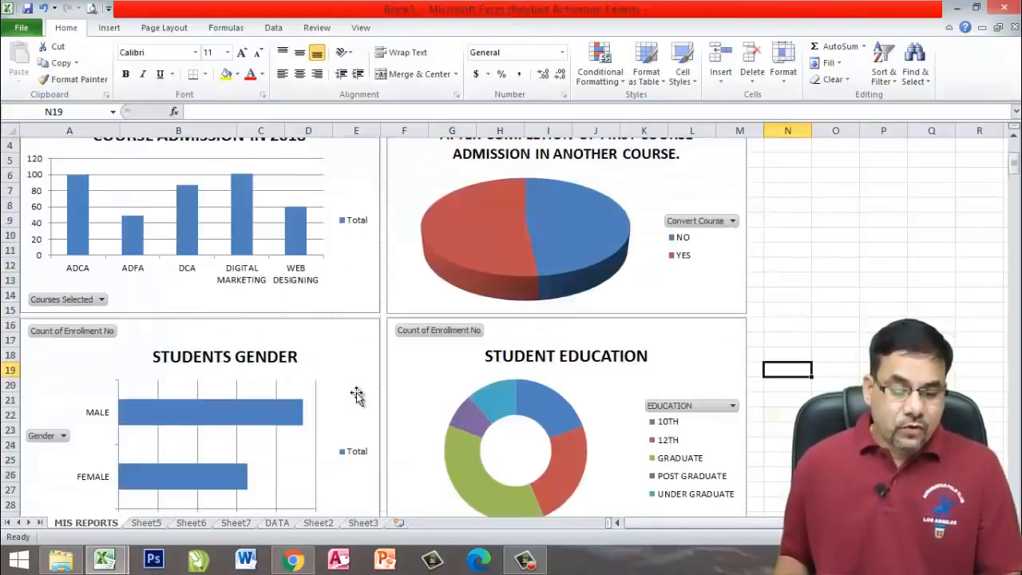
scroll(357, 395, up, 1)
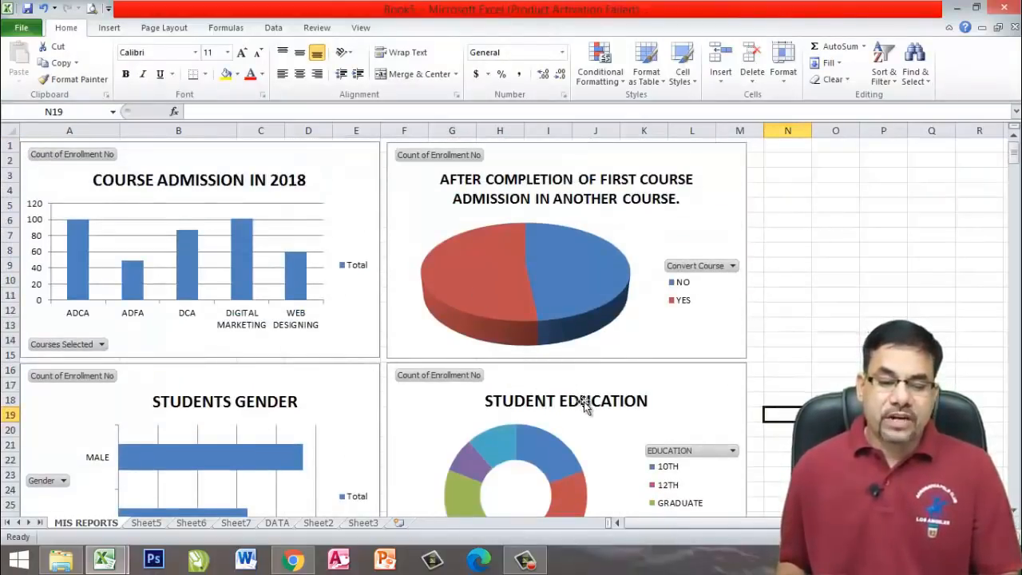
scroll(583, 402, down, 3)
scroll(816, 370, up, 3)
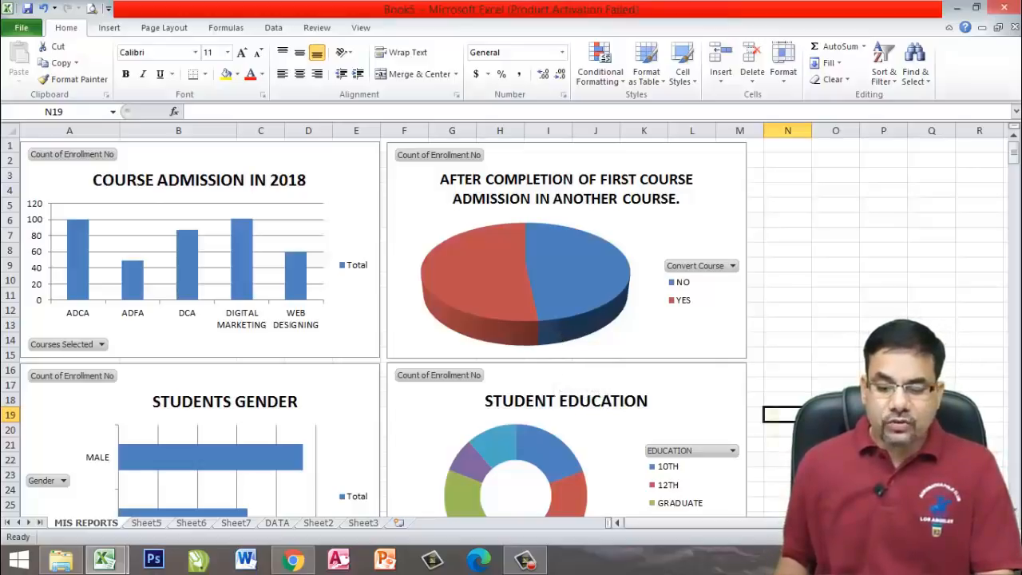
scroll(511, 319, down, 2)
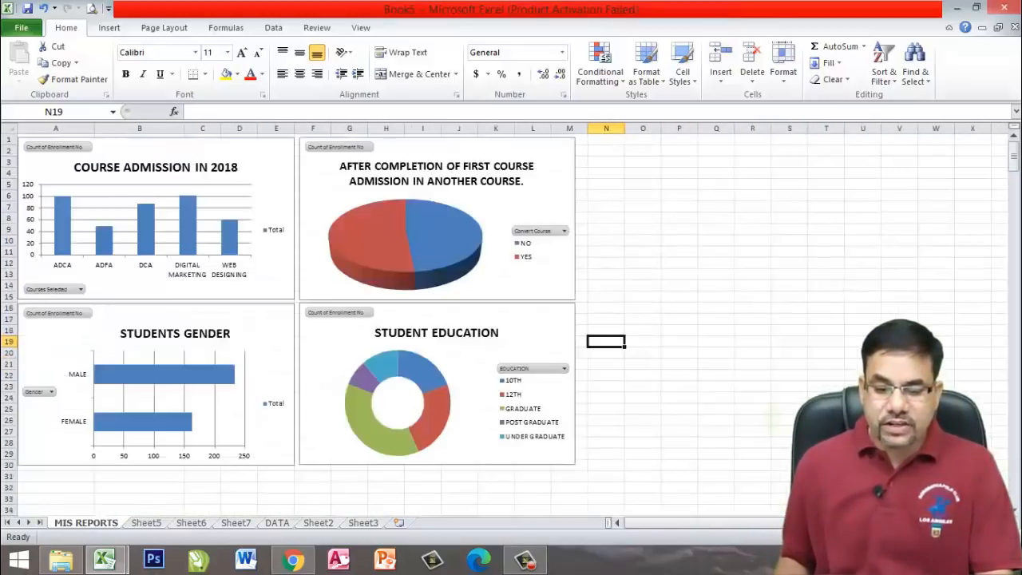
drag(953, 537, 963, 537)
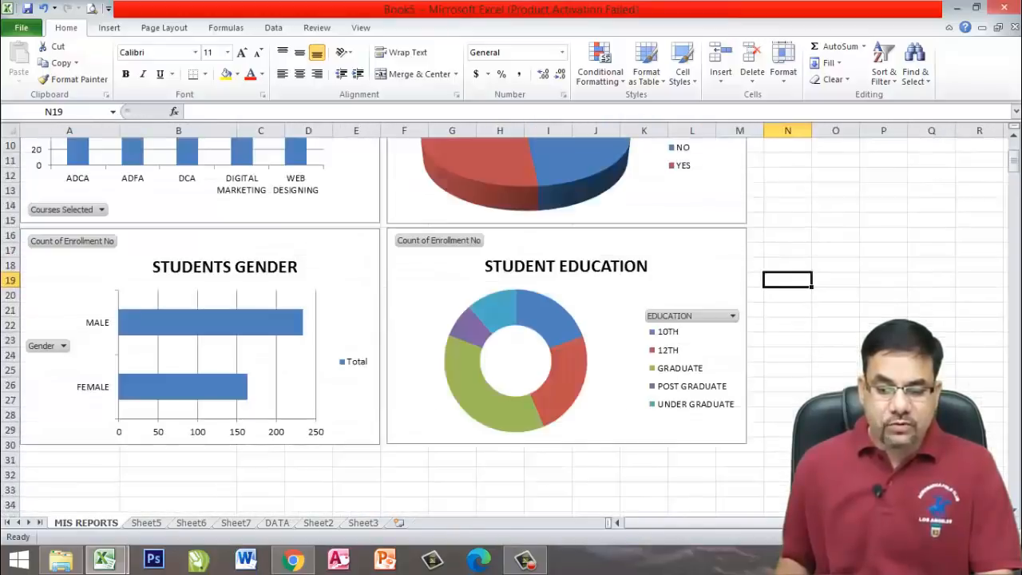
scroll(511, 320, up, 3)
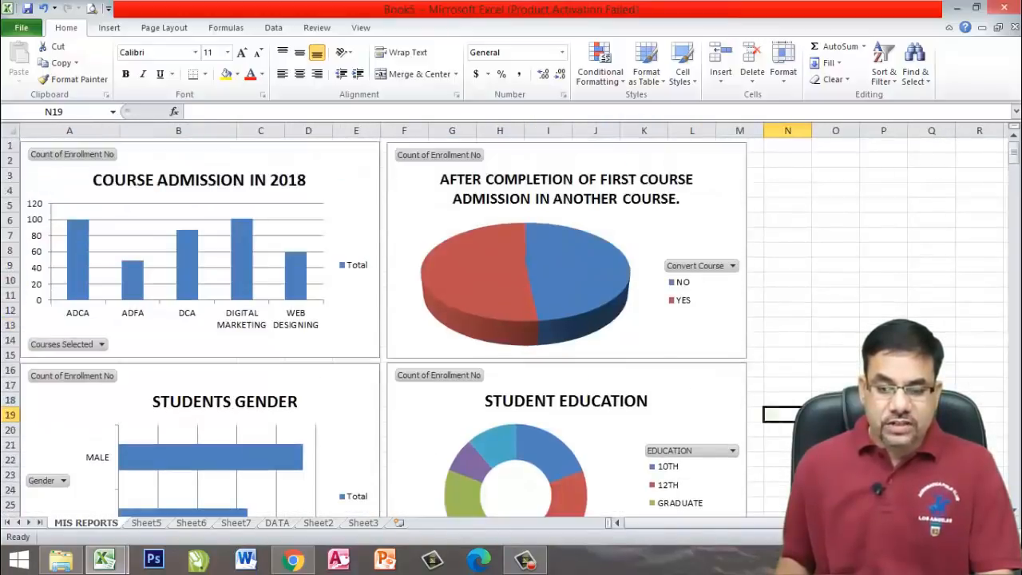
drag(963, 537, 961, 537)
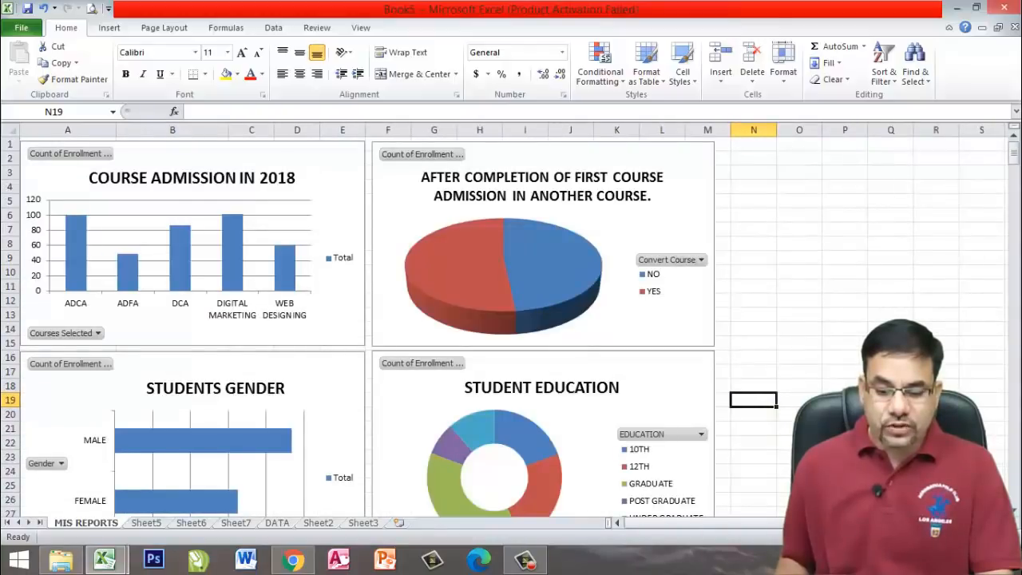
drag(961, 537, 959, 537)
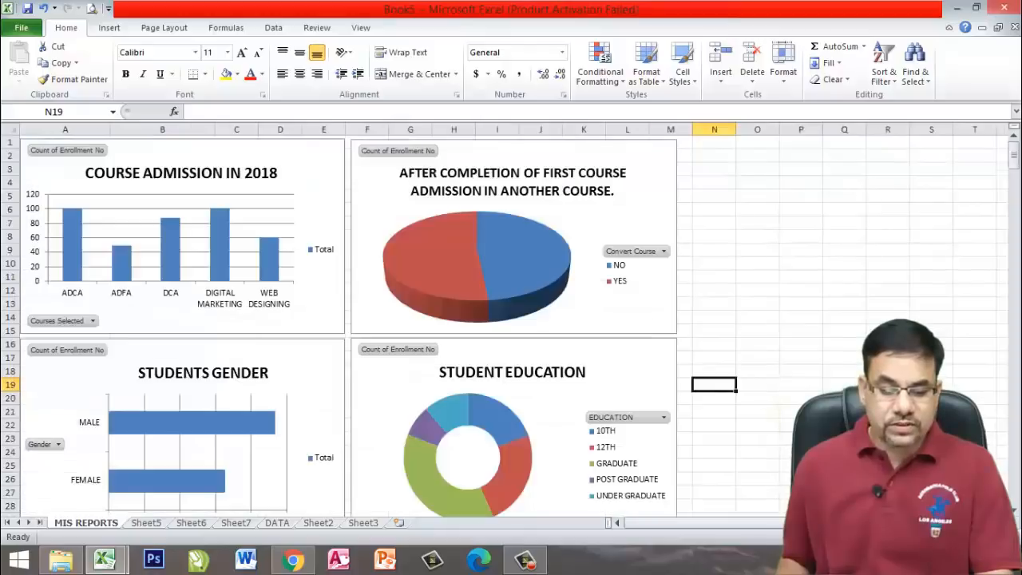
click(907, 537)
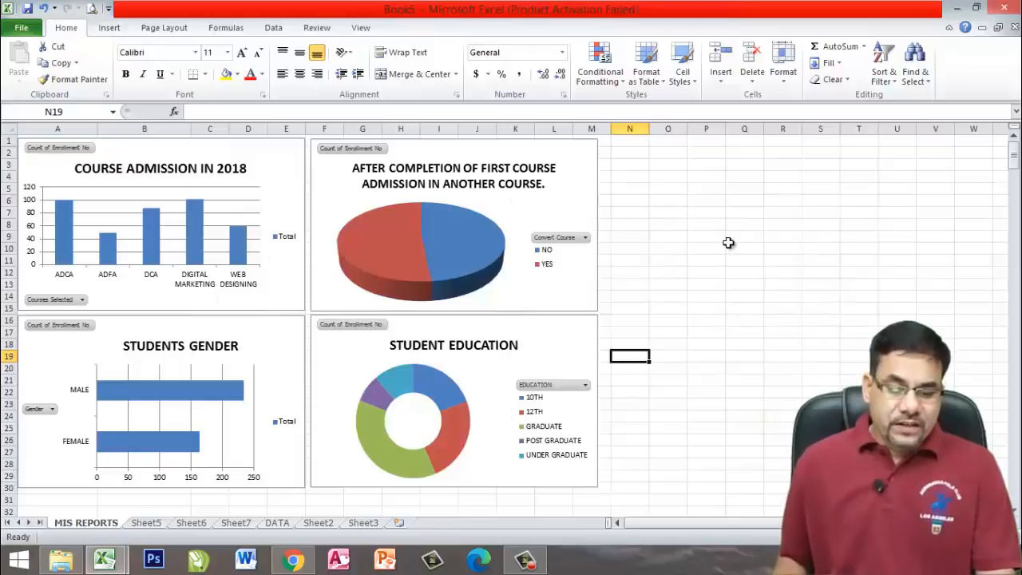
click(659, 166)
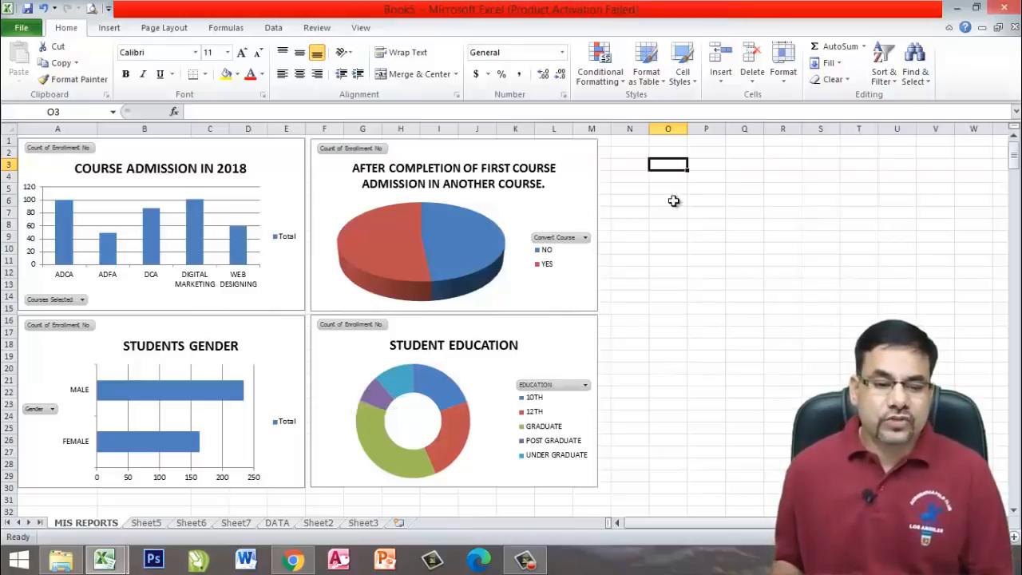
- Insert slicers for Courses Selected, Convert Course, Gender and EDUCATION from the STUDENT EDUCATION chart
click(361, 354)
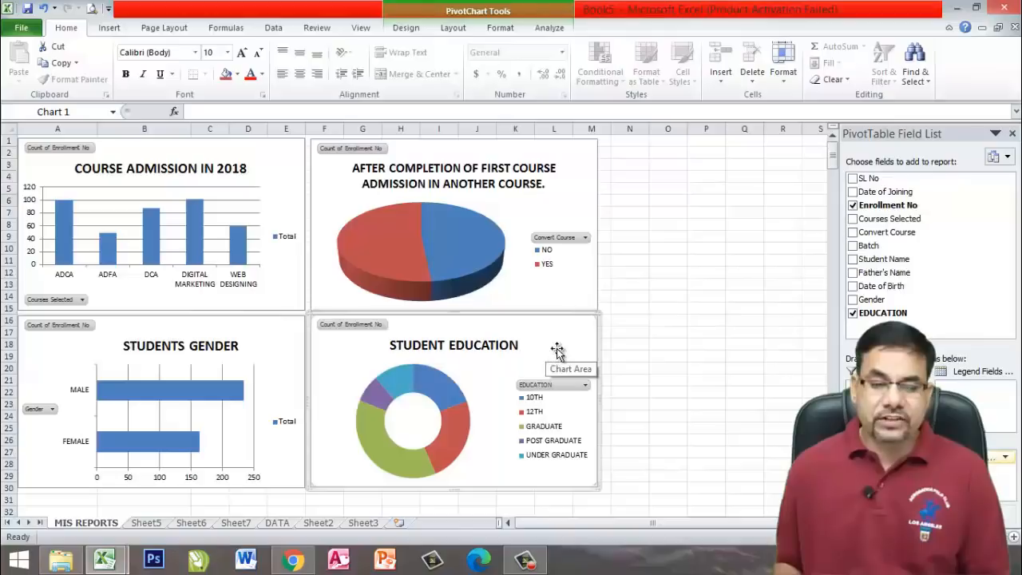
click(406, 27)
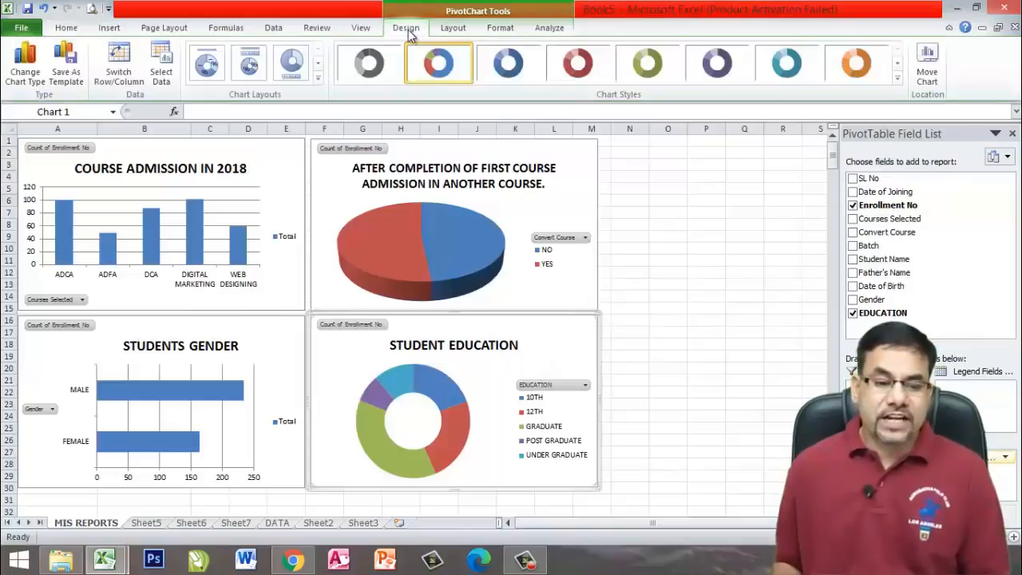
click(549, 29)
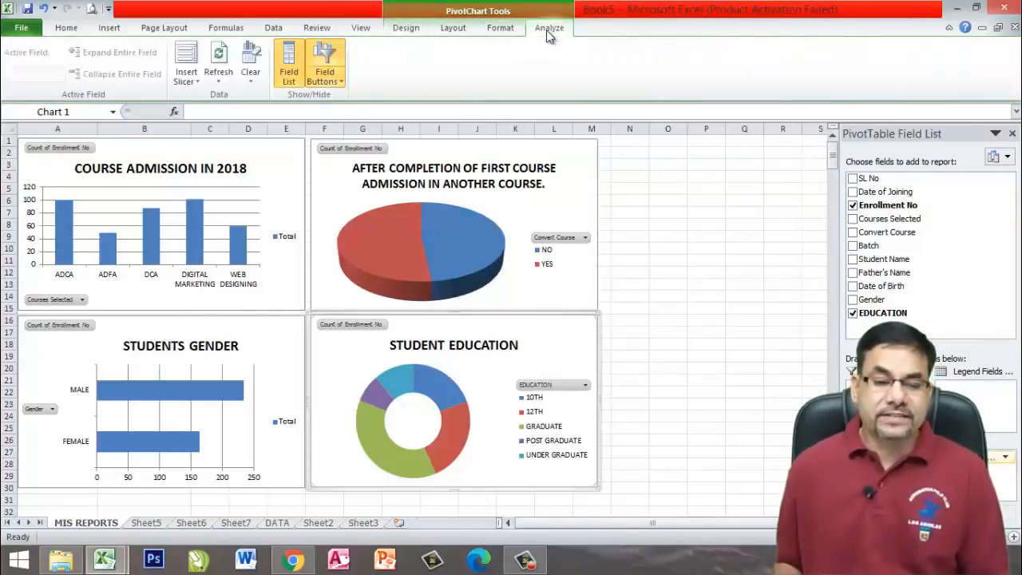
click(192, 81)
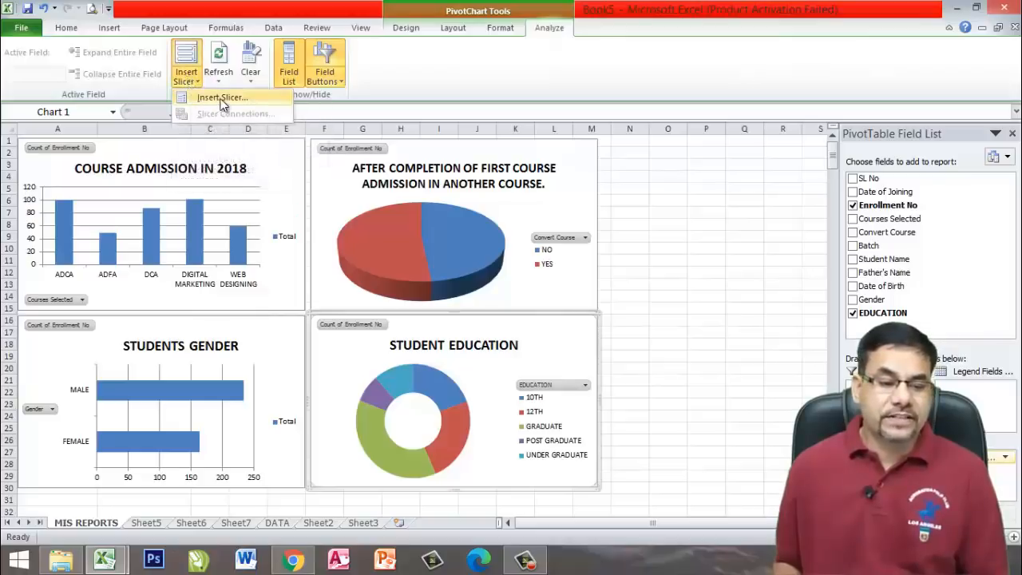
click(222, 97)
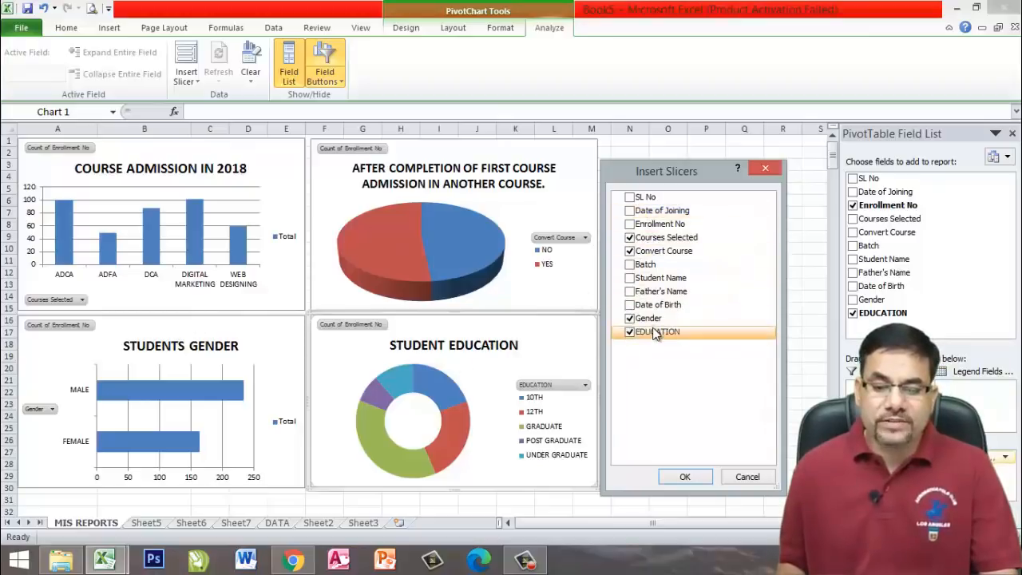
click(684, 476)
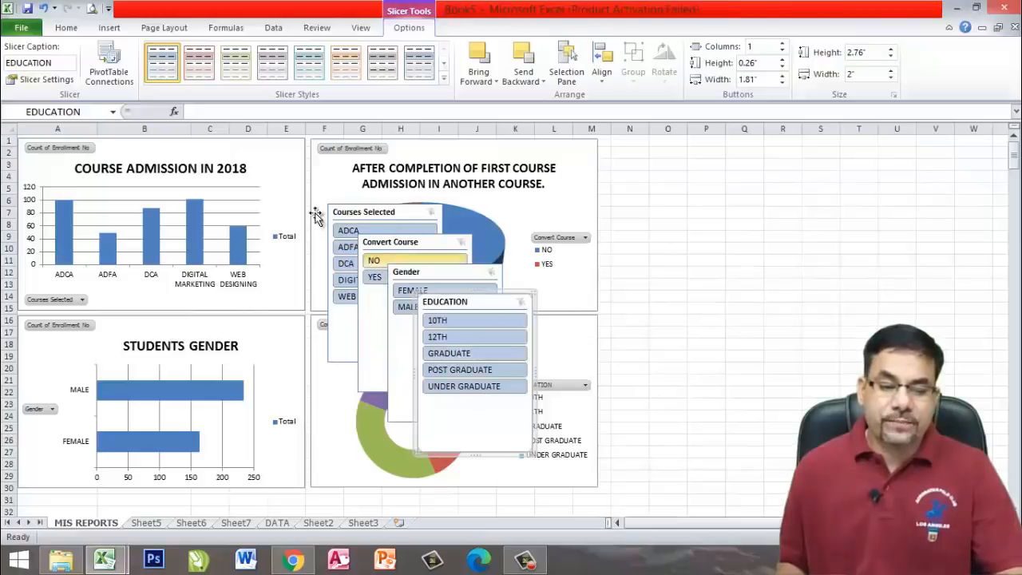
- Arrange the slicers two by two beside the charts, with Courses Selected and Convert Course above Gender and EDUCATION
drag(382, 210, 656, 147)
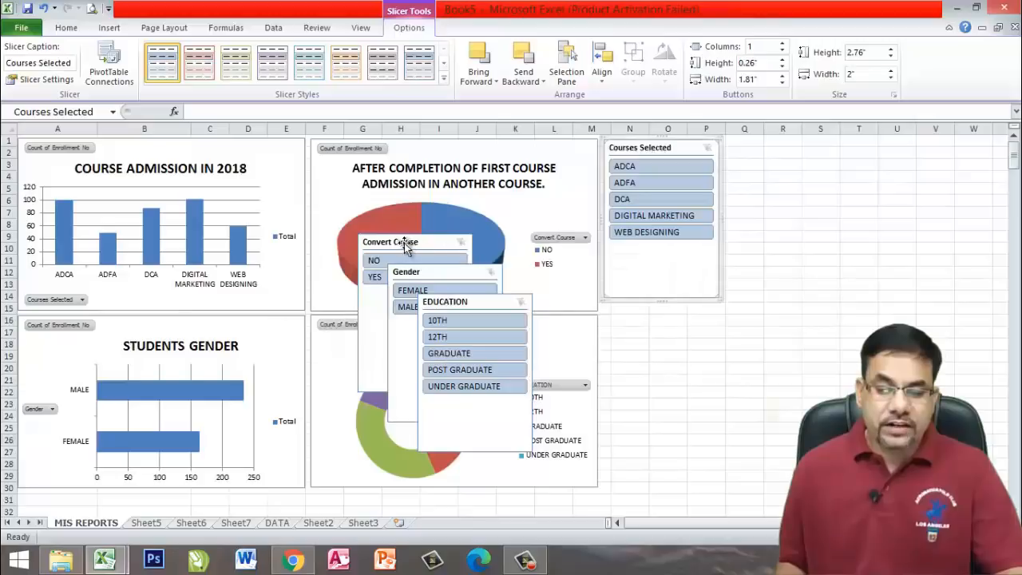
drag(417, 241, 773, 160)
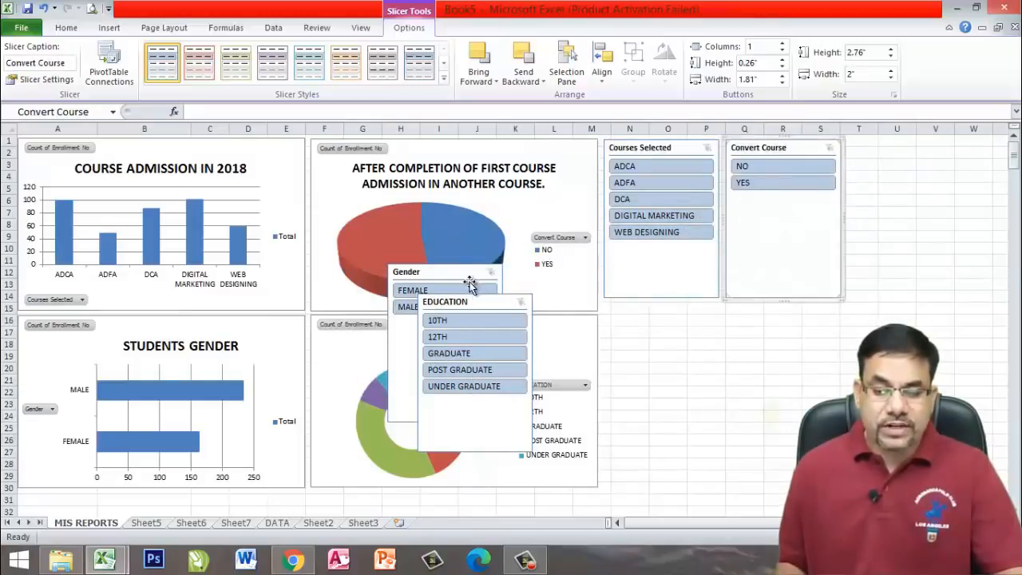
drag(447, 273, 662, 316)
drag(465, 299, 774, 319)
click(744, 488)
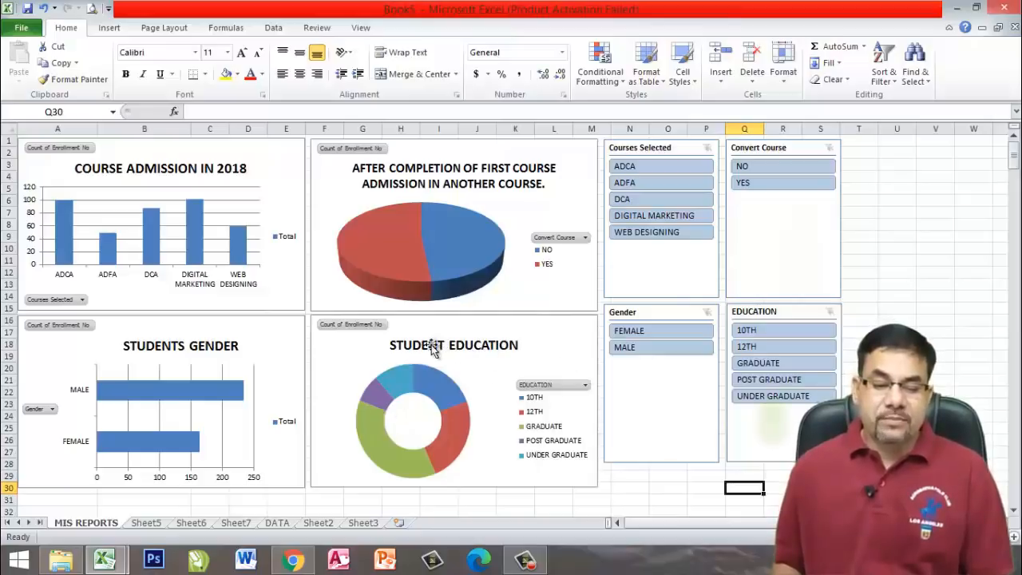
- Filter the STUDENT EDUCATION chart with the EDUCATION slicer by 12TH, GRADUATE, POST GRADUATE and UNDER GRADUATE in turn
click(764, 345)
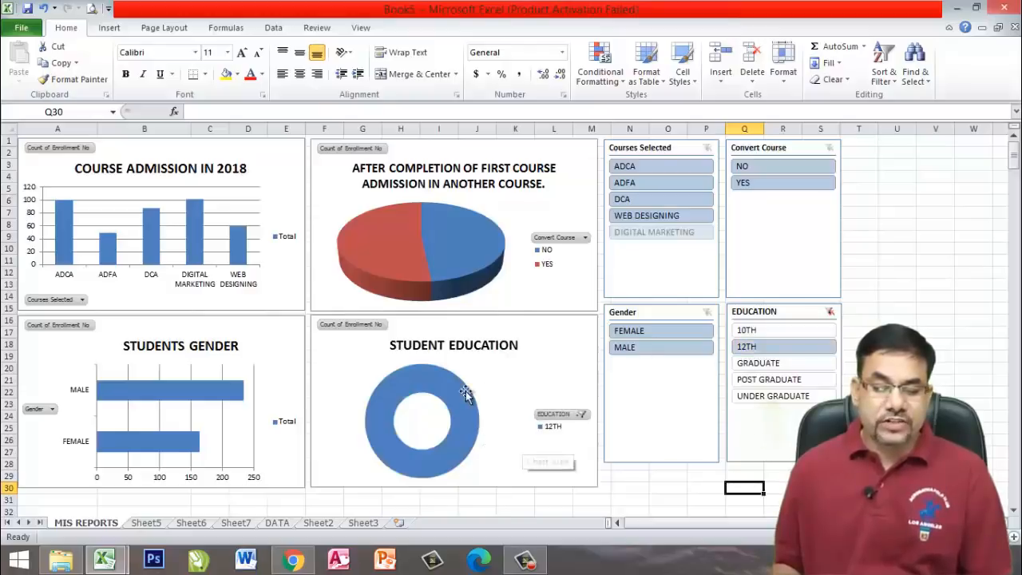
click(746, 364)
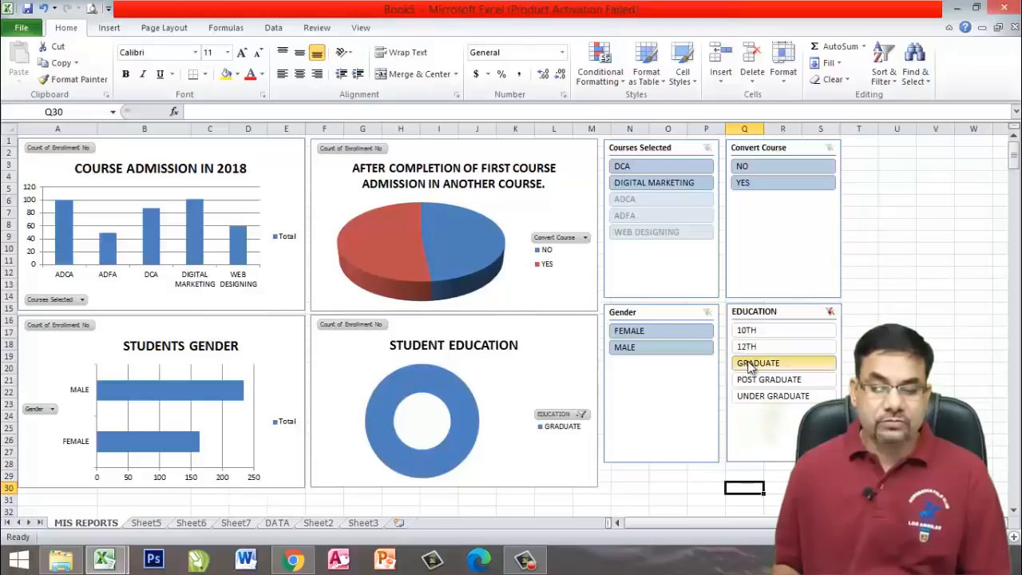
click(751, 381)
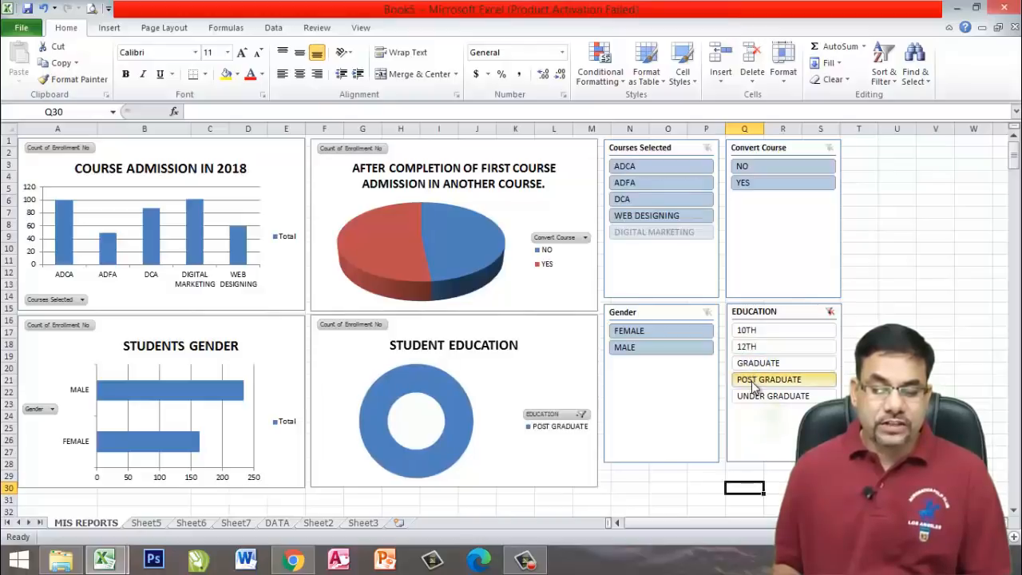
click(754, 395)
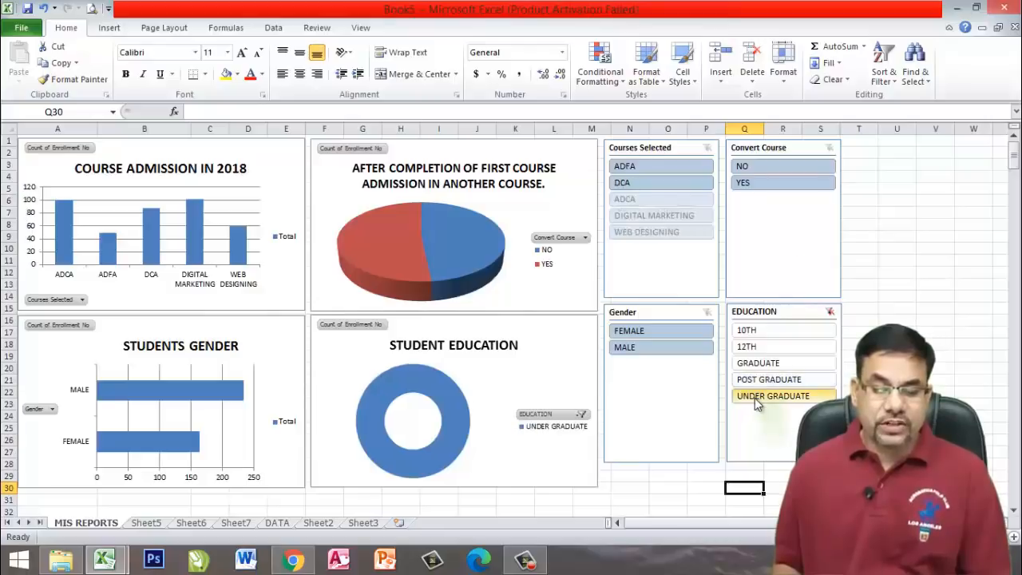
- Filter the STUDENT EDUCATION chart by several education levels, ending on 10TH, and by ADCA, DIGITAL MARKETING and WEB DESIGNING in turn
click(753, 328)
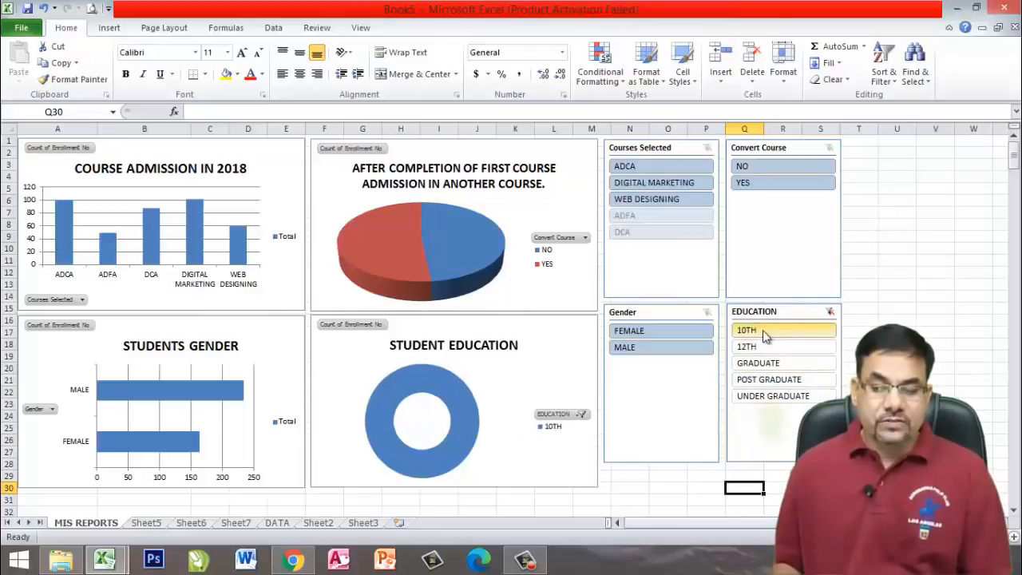
click(761, 347)
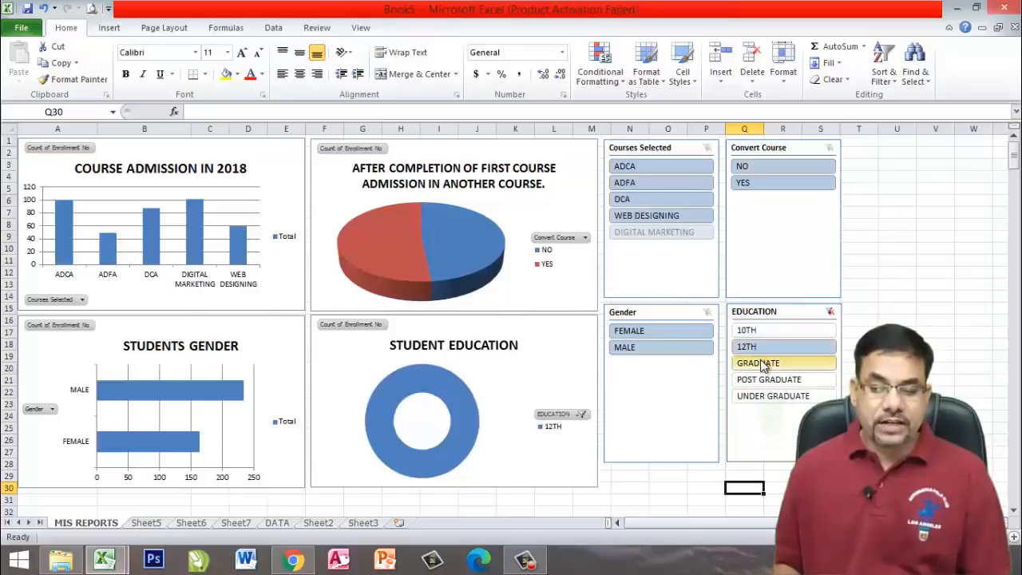
click(760, 361)
click(765, 334)
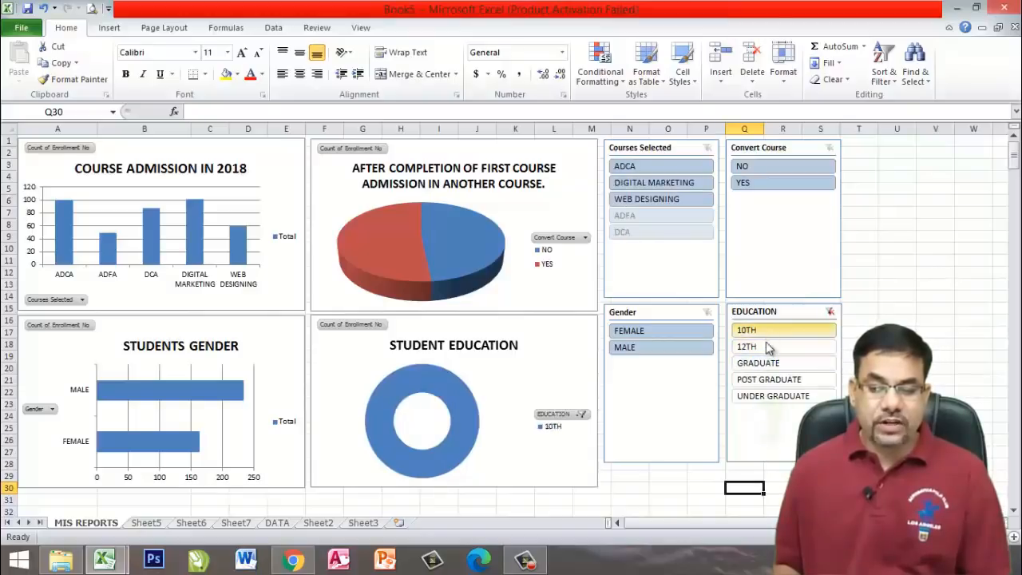
click(643, 165)
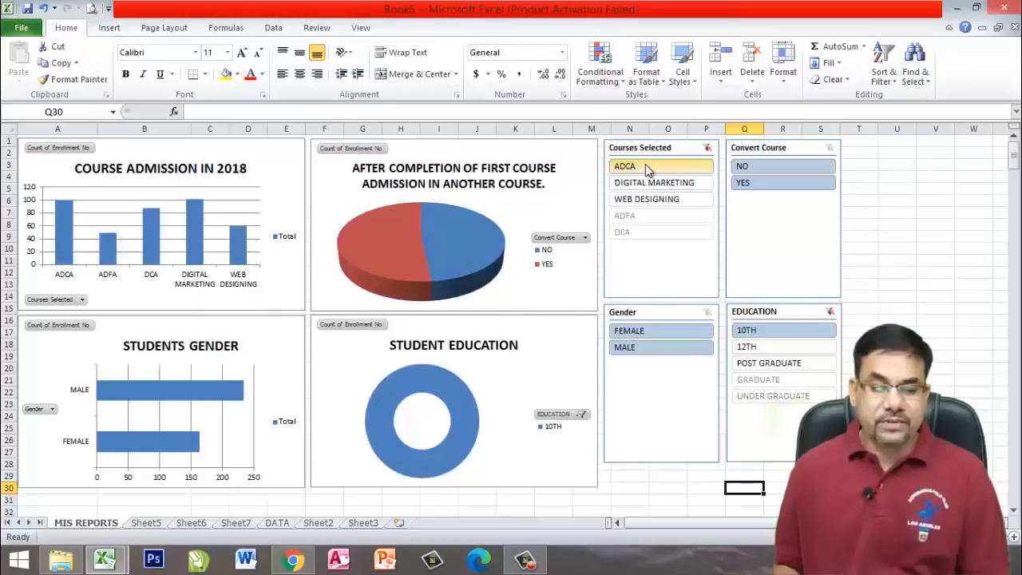
click(643, 183)
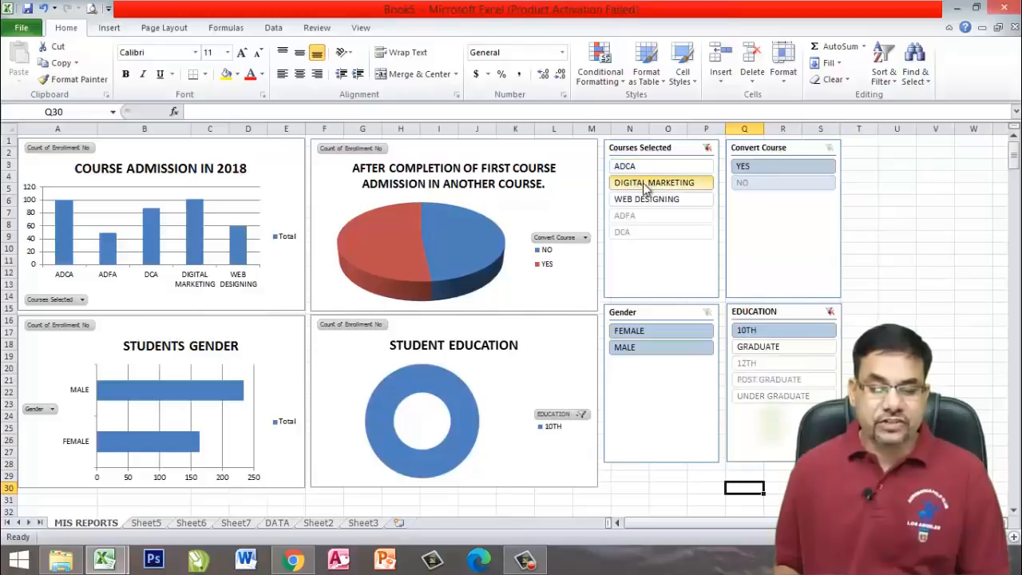
click(647, 199)
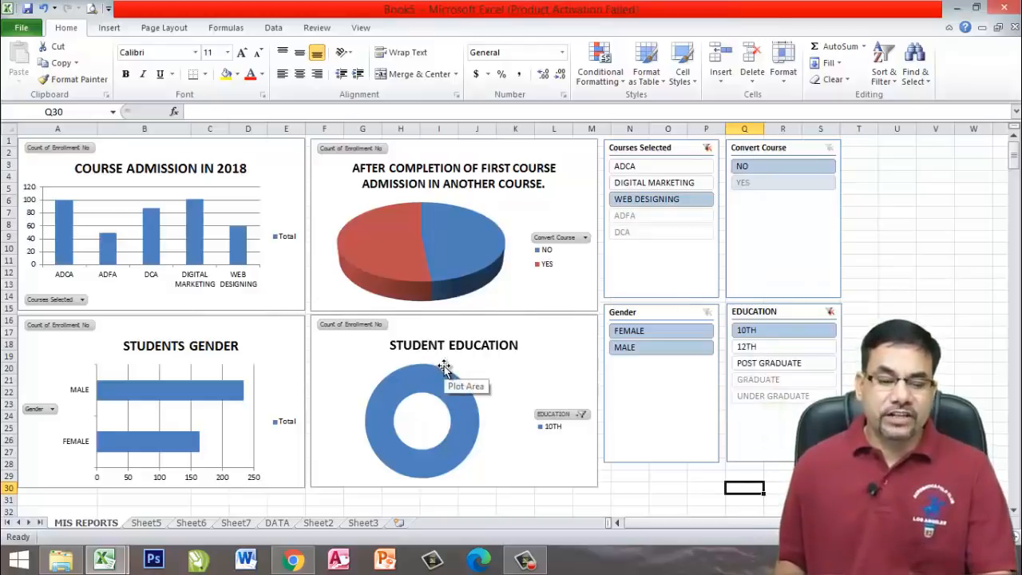
- Change the STUDENT EDUCATION chart from a doughnut to an exploded pie
click(379, 367)
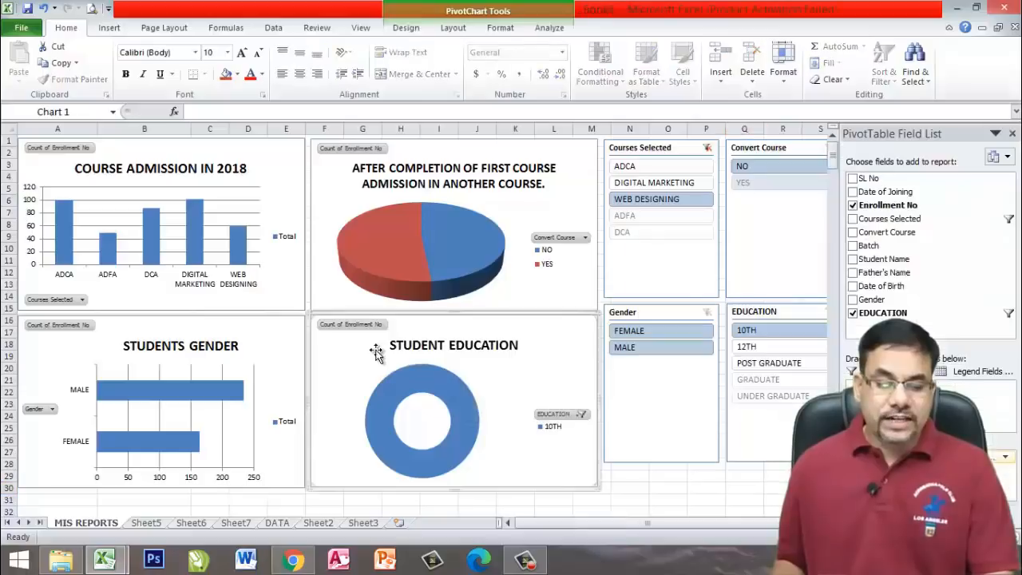
click(405, 29)
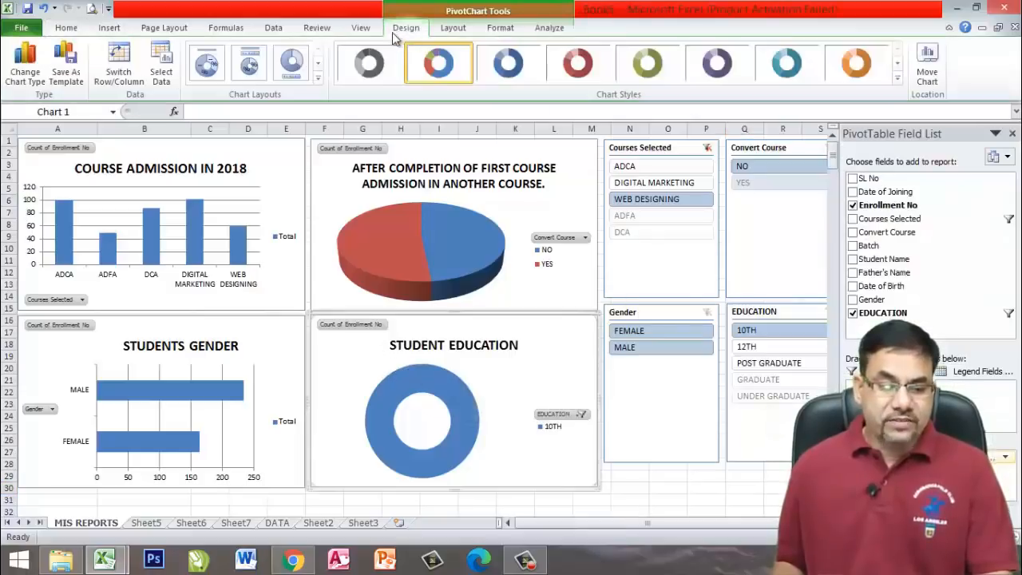
click(896, 77)
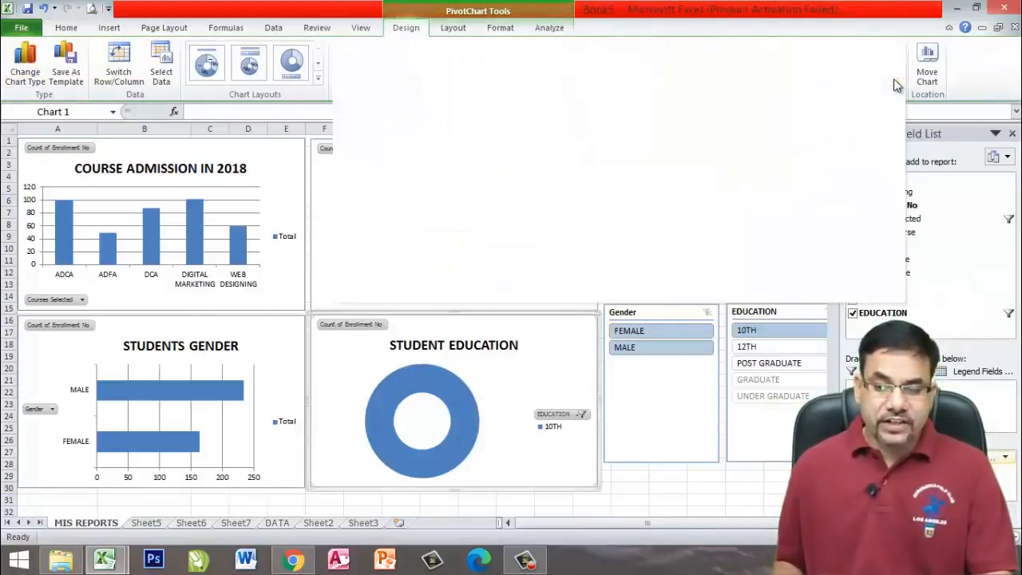
click(25, 64)
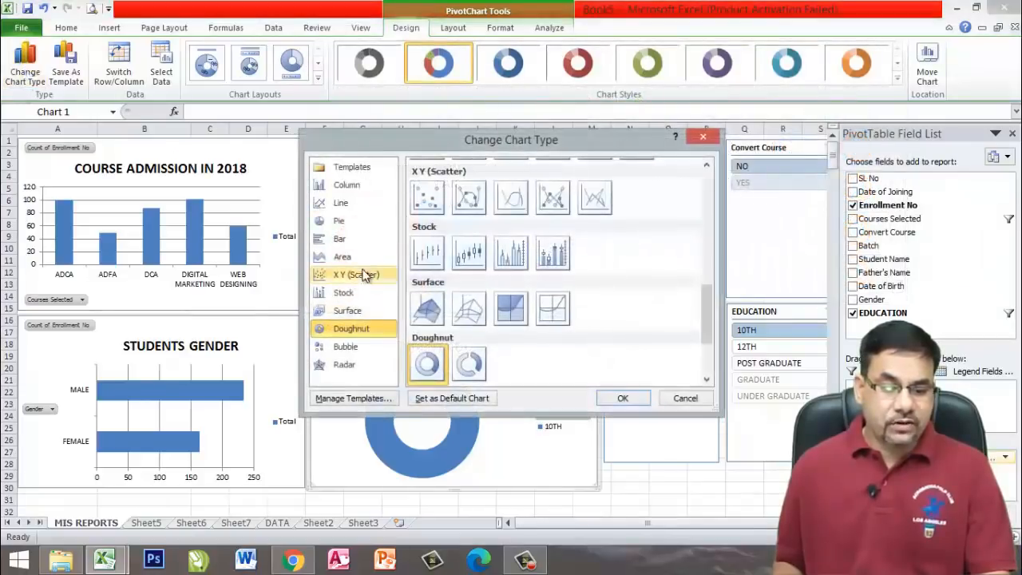
click(340, 224)
click(554, 201)
click(623, 397)
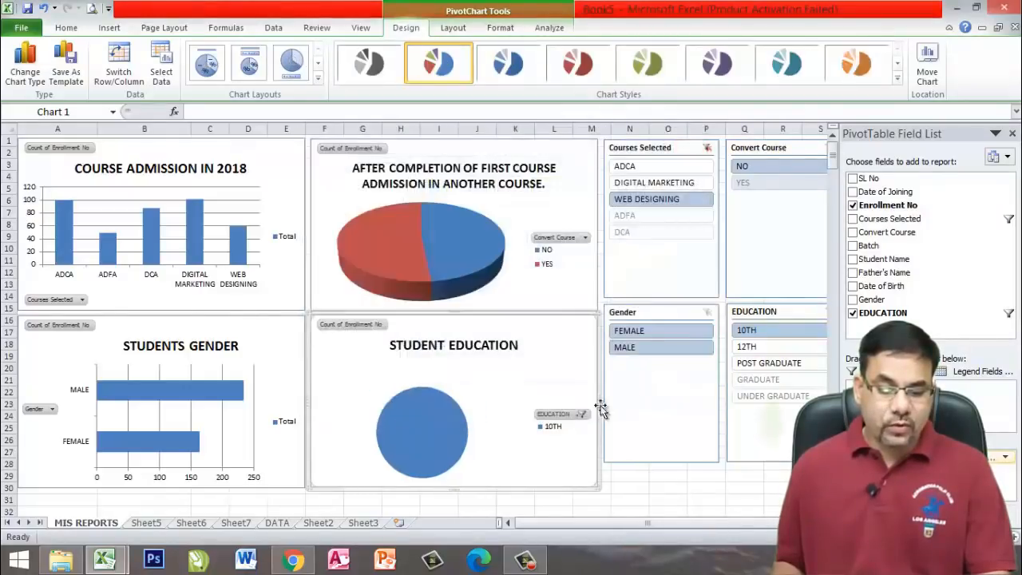
- Apply black-background chart styles, multicolour for the STUDENT EDUCATION pie and aqua for the pie showing admission in another course
click(897, 83)
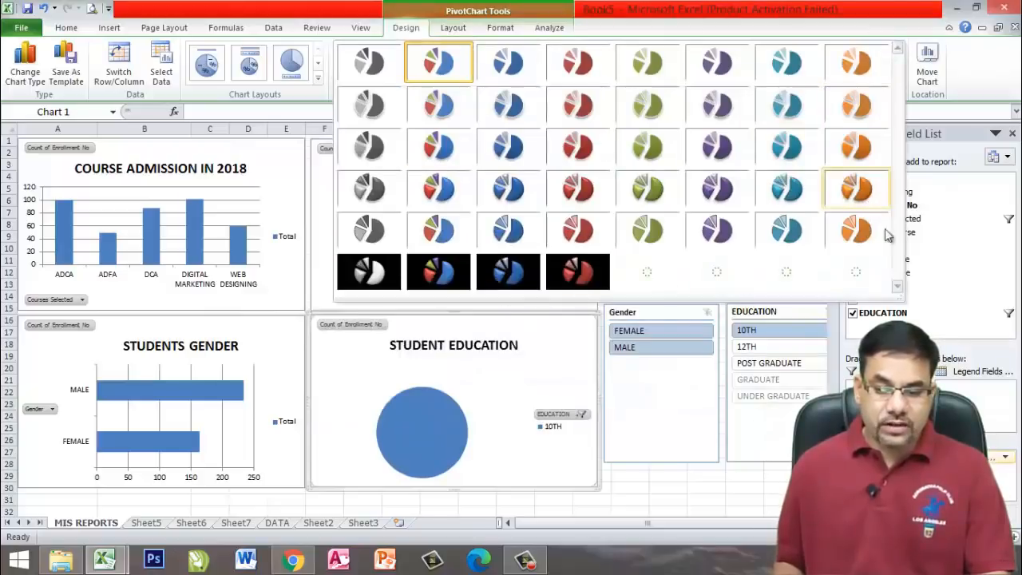
click(438, 271)
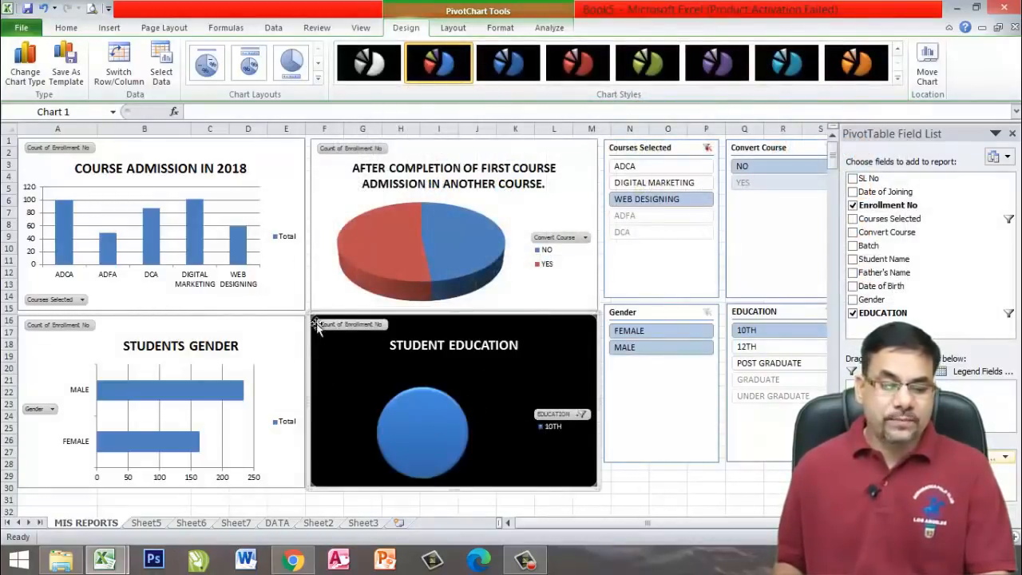
click(542, 223)
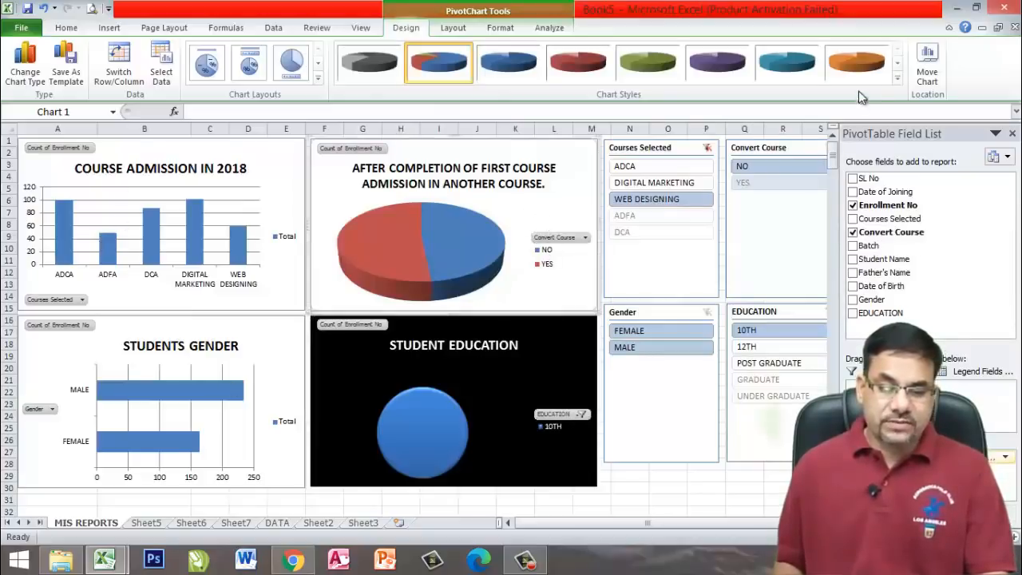
click(897, 77)
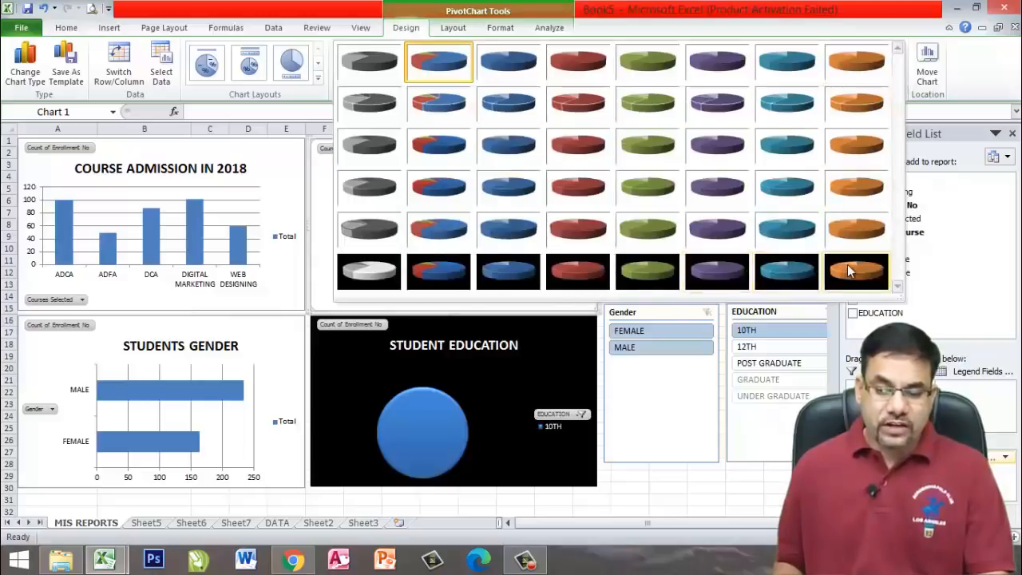
click(788, 272)
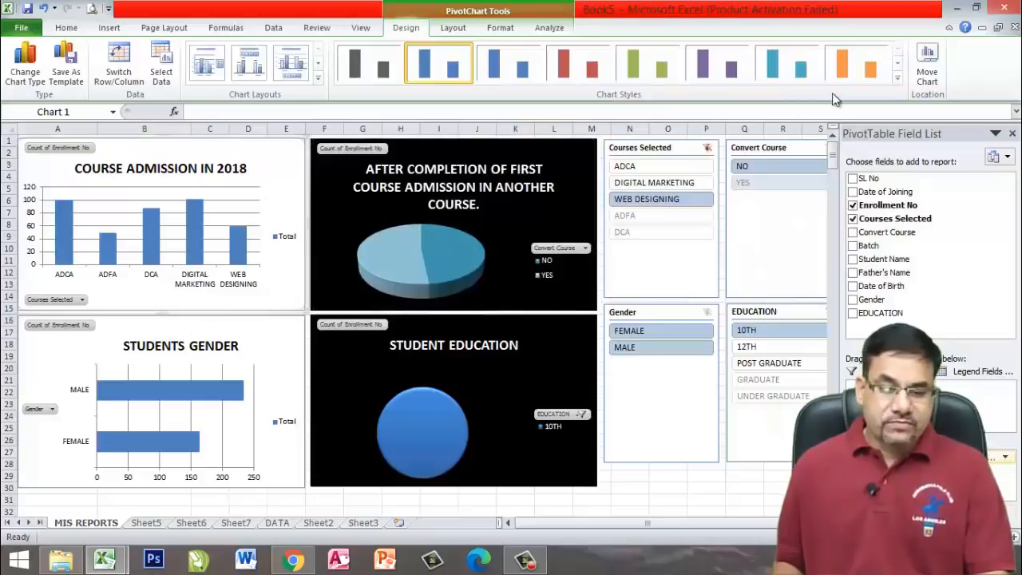
- Apply black-background chart styles, blue for the COURSE ADMISSION IN 2018 columns and aqua for the STUDENTS GENDER bars
click(897, 78)
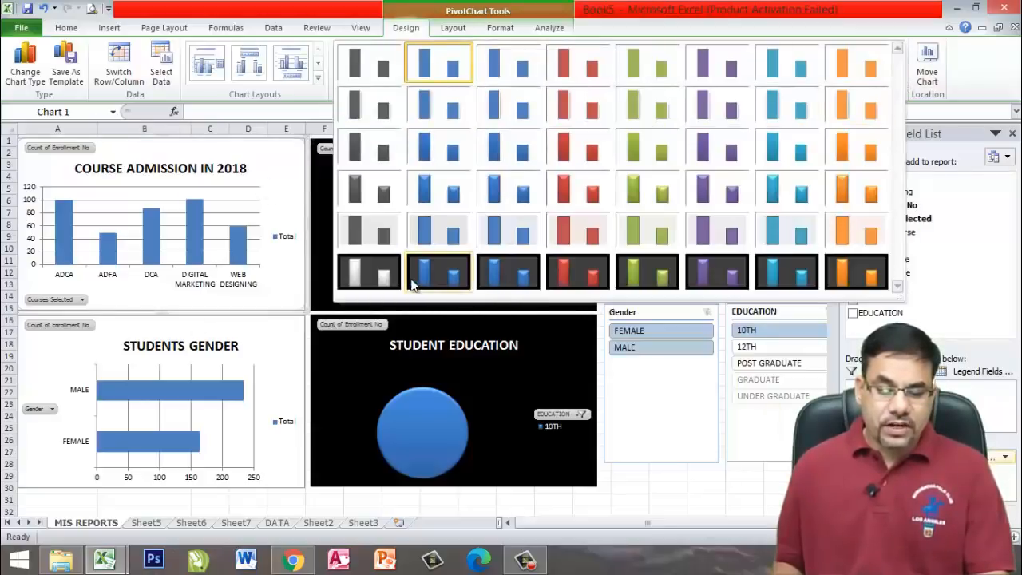
click(447, 277)
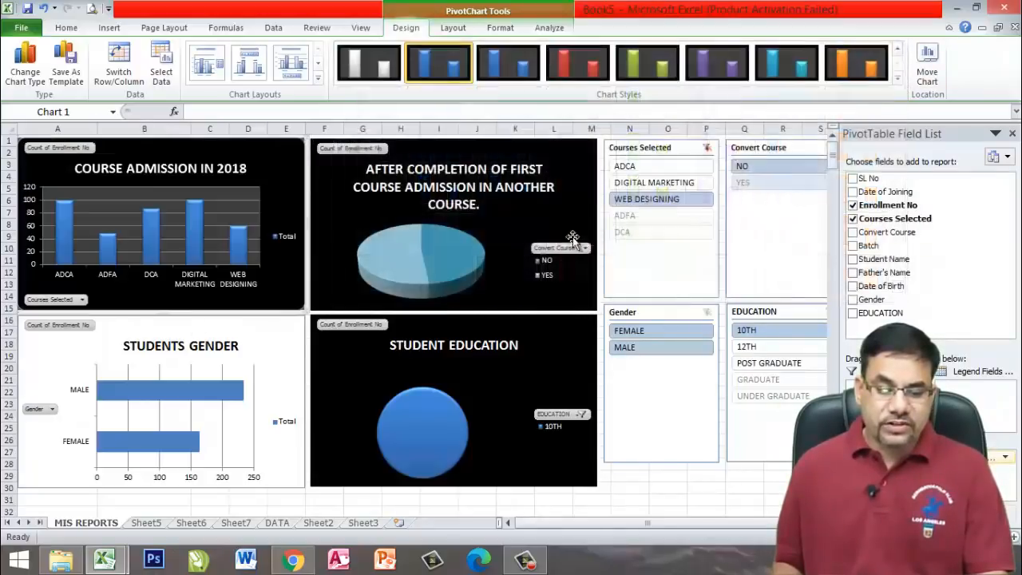
click(46, 367)
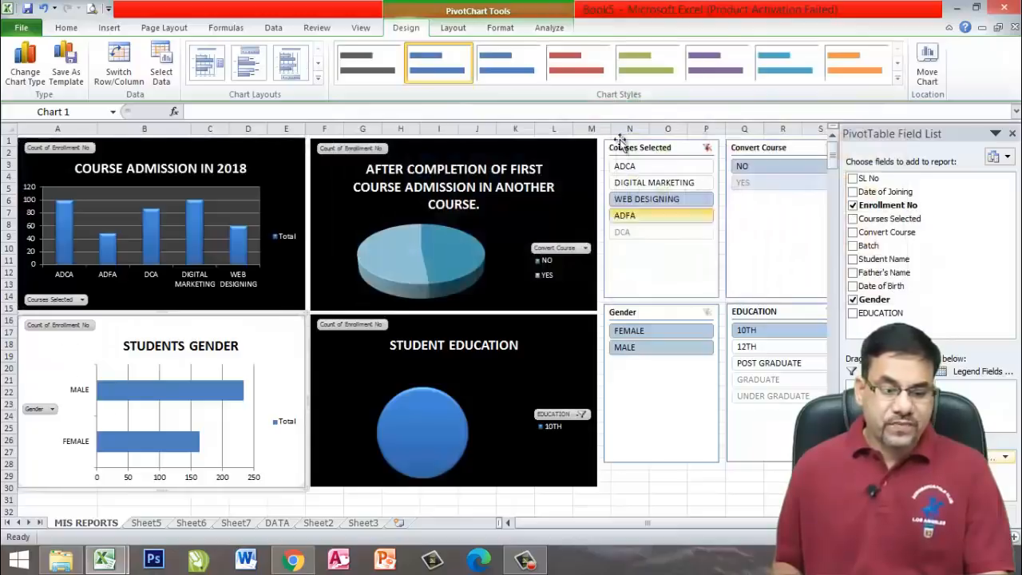
click(898, 79)
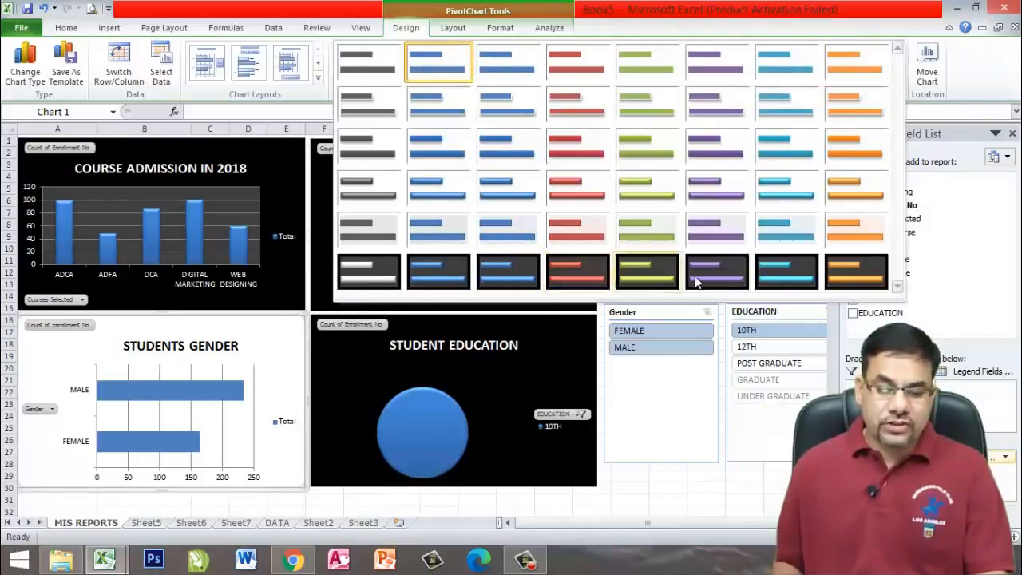
click(786, 272)
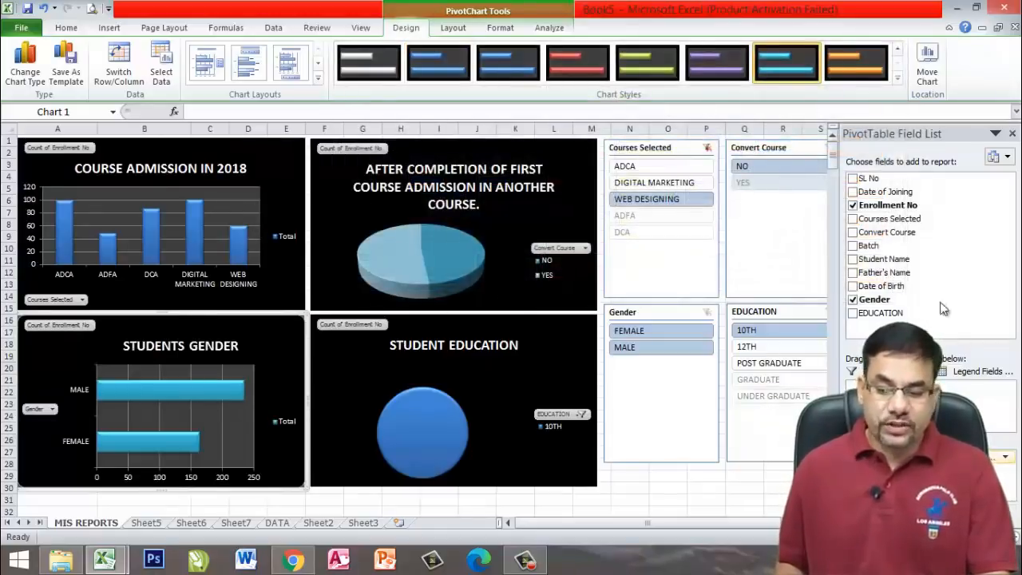
click(637, 498)
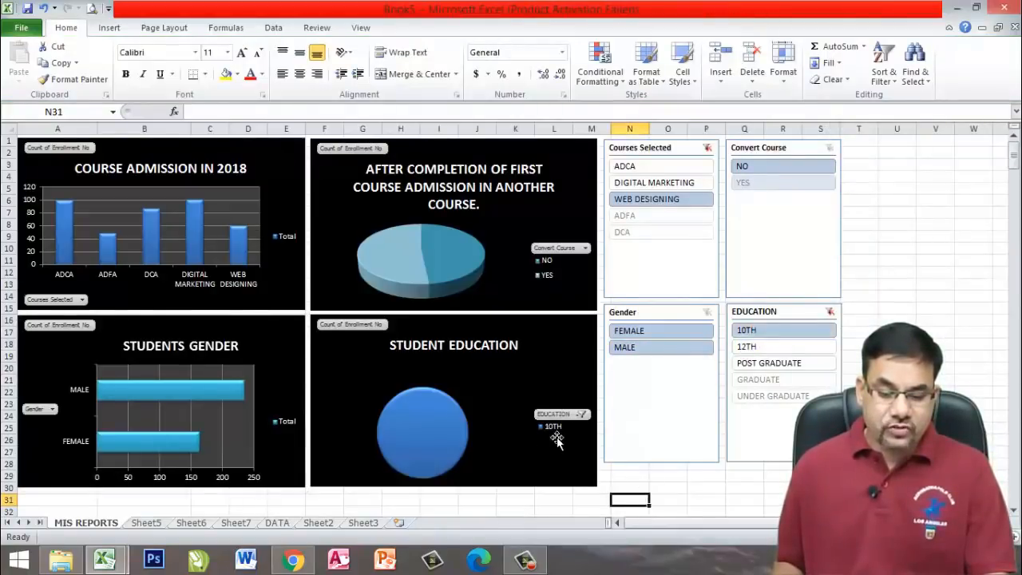
- Filter the STUDENT EDUCATION chart by 12TH, and by FEMALE and MALE in turn
click(758, 346)
click(644, 332)
click(643, 347)
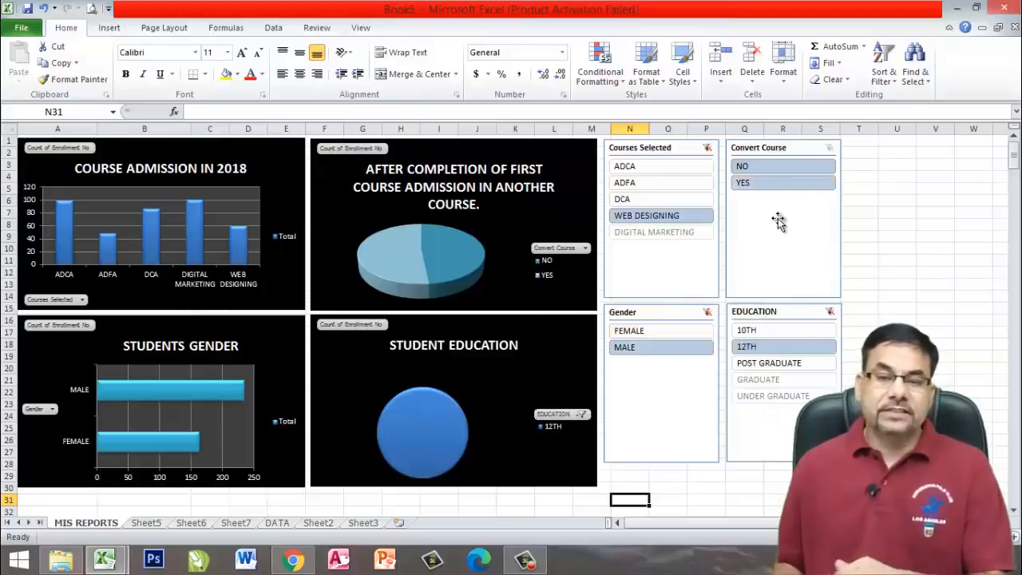
- Clear the filters of the Courses Selected, Gender and EDUCATION slicers
click(707, 148)
click(706, 313)
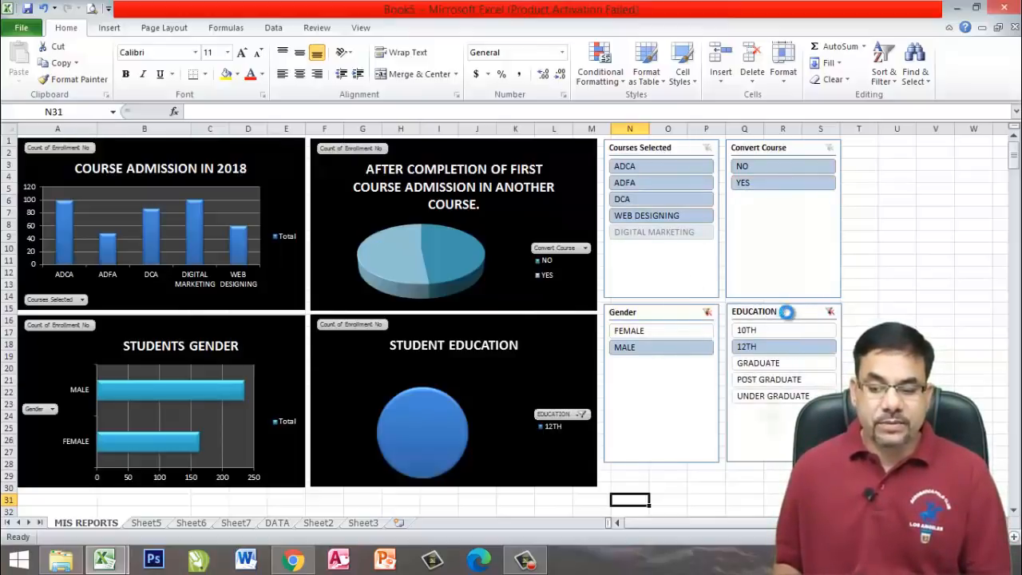
click(832, 312)
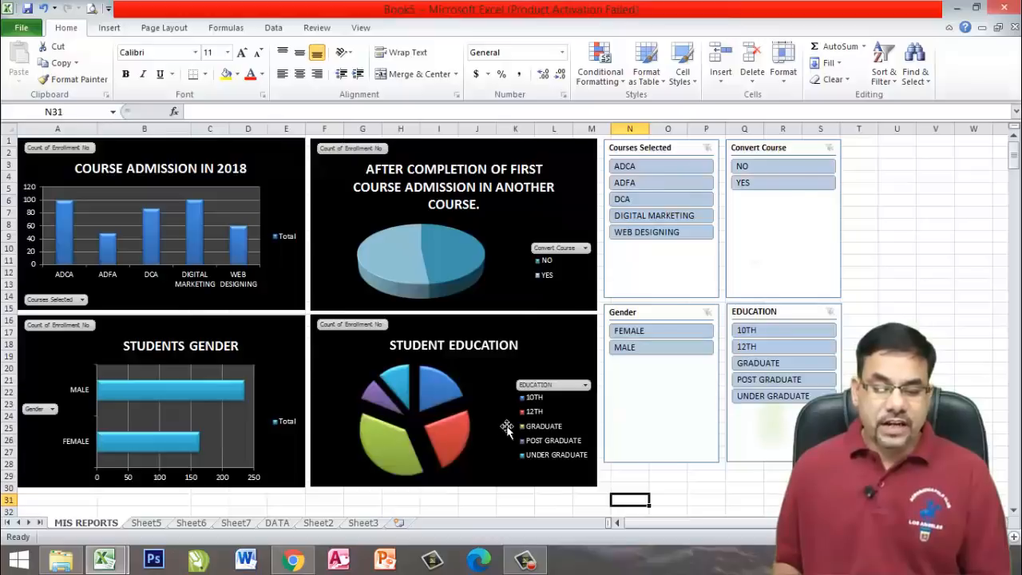
- Check the restyled STUDENT EDUCATION pie filtered by 12TH and alternately by FEMALE and MALE, clearing each slicer's filter when done
click(762, 347)
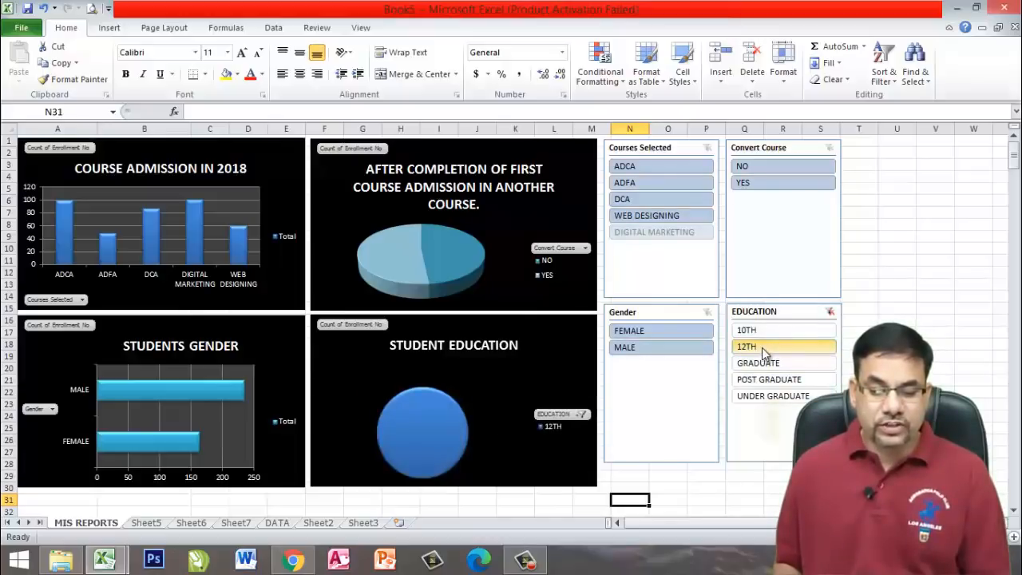
click(828, 312)
click(641, 329)
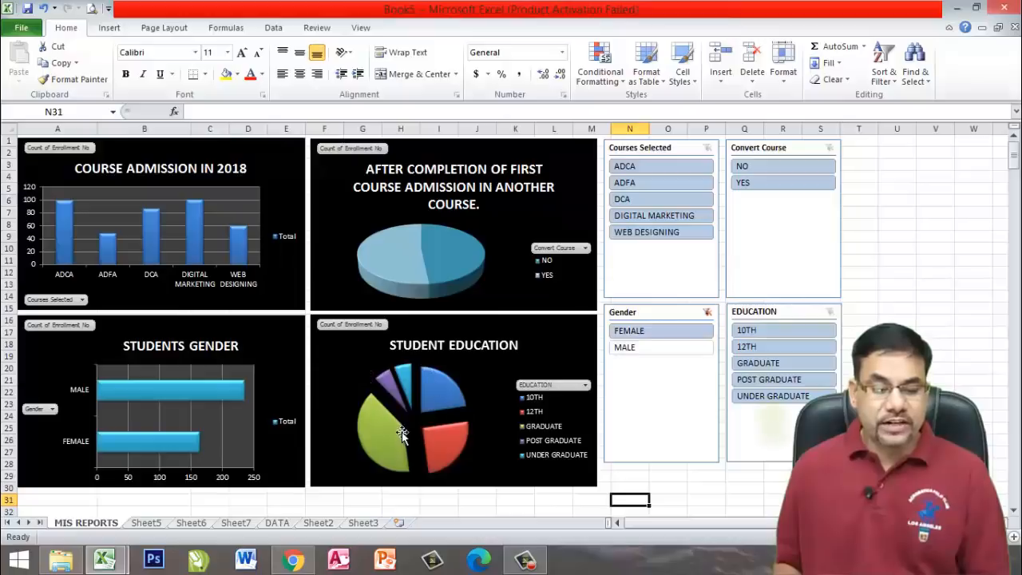
click(648, 349)
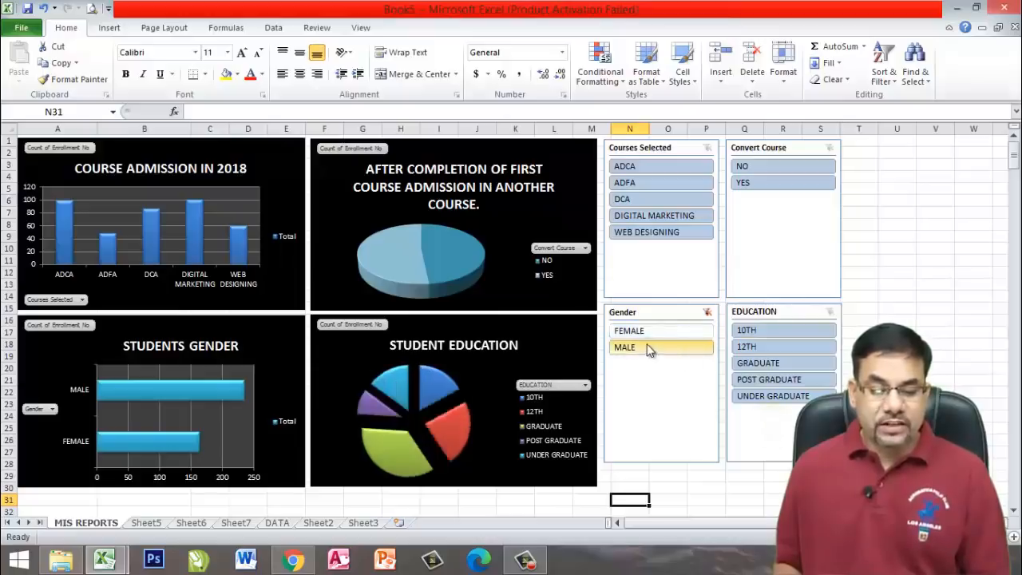
click(649, 329)
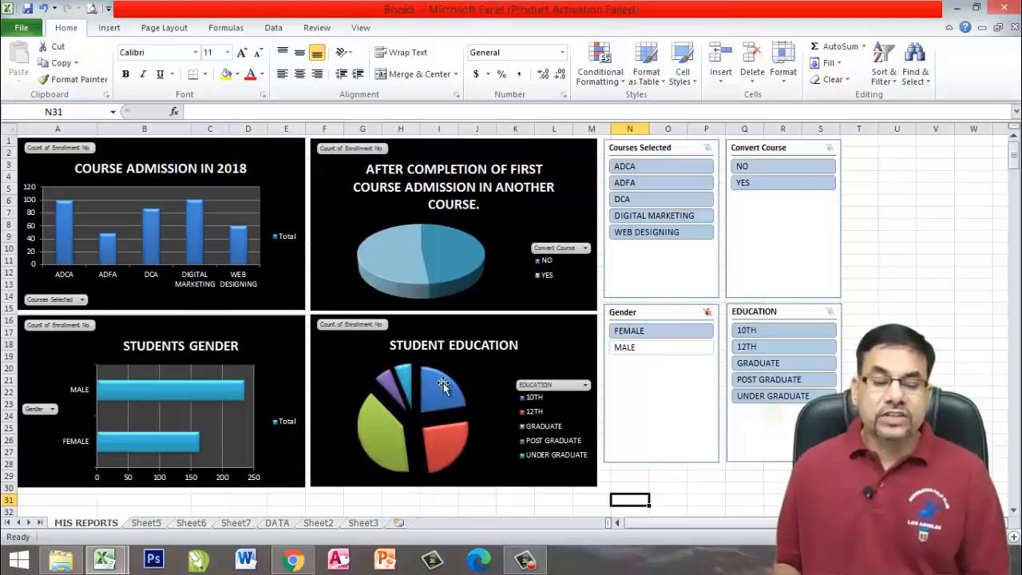
click(642, 347)
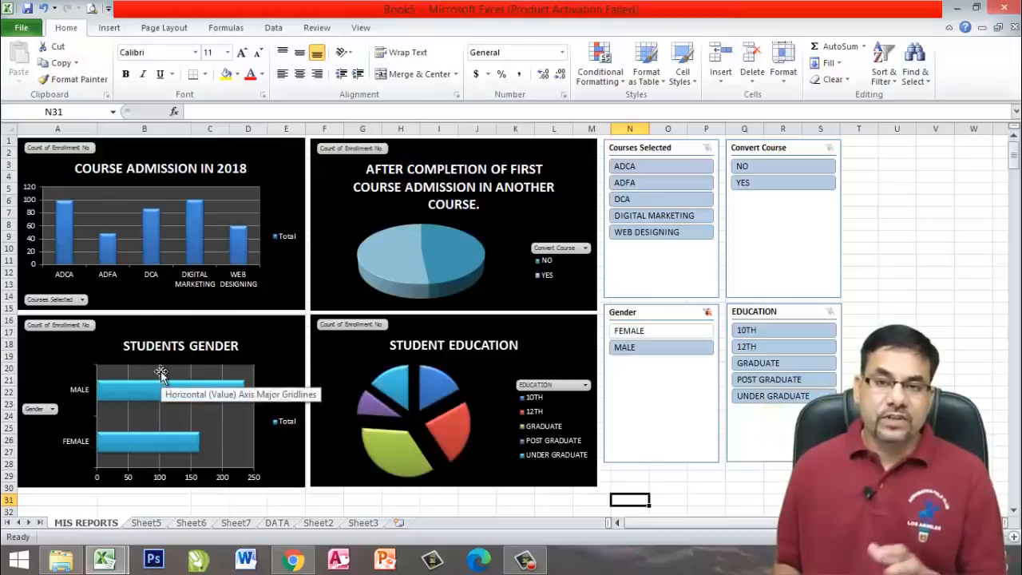
click(660, 331)
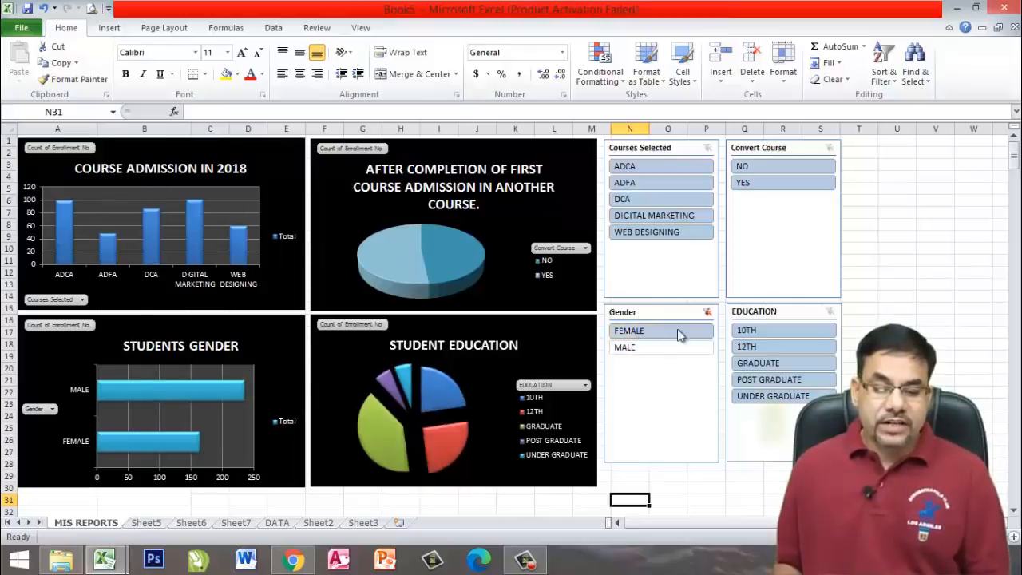
click(707, 318)
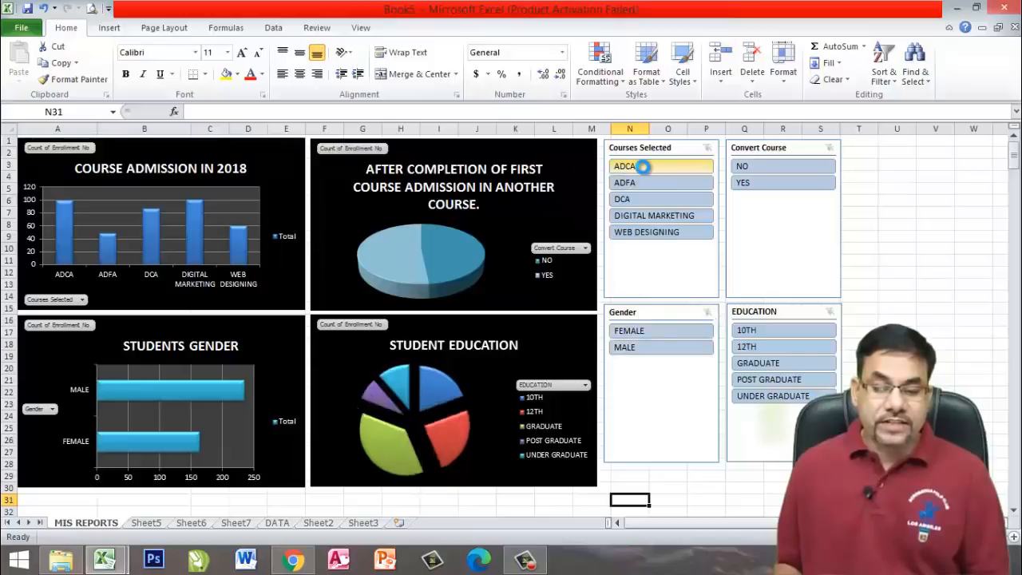
- View the STUDENT EDUCATION pie filtered to the ADCA course only, and clear the Courses Selected filter
click(640, 168)
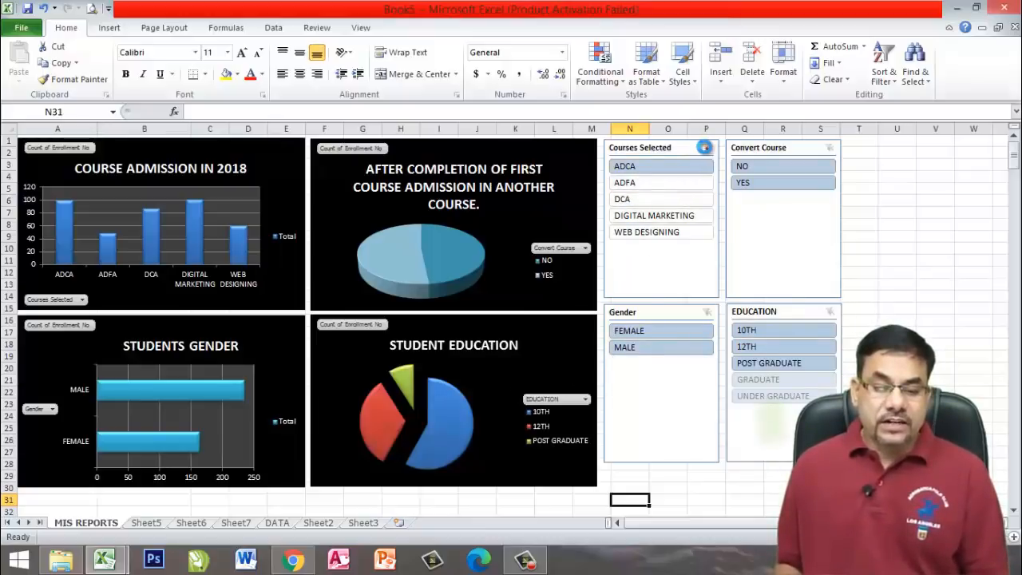
click(706, 148)
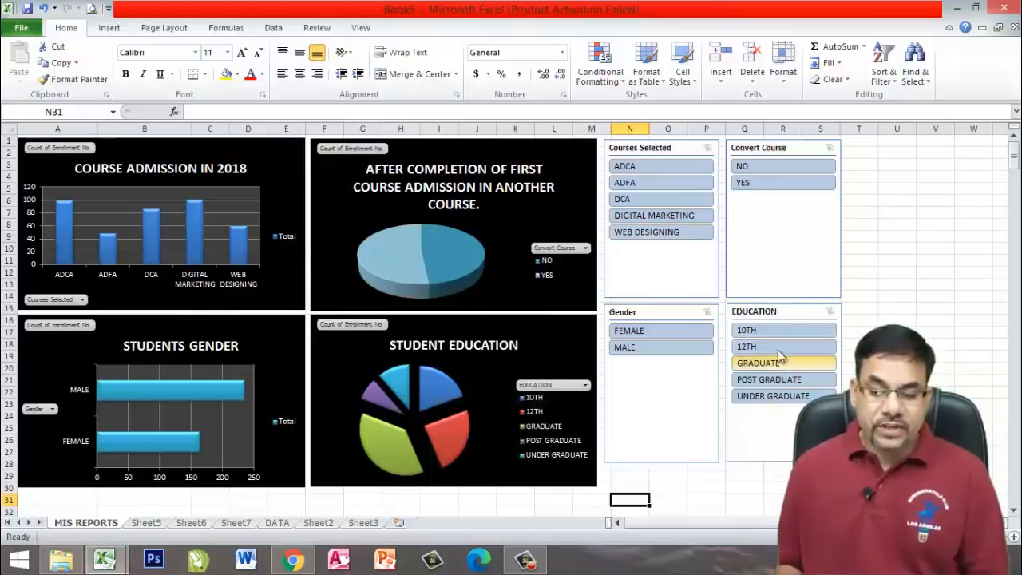
- Connect the Gender slicer to PivotTable15 and PivotTable16 in addition to its existing PivotTable connections
click(668, 406)
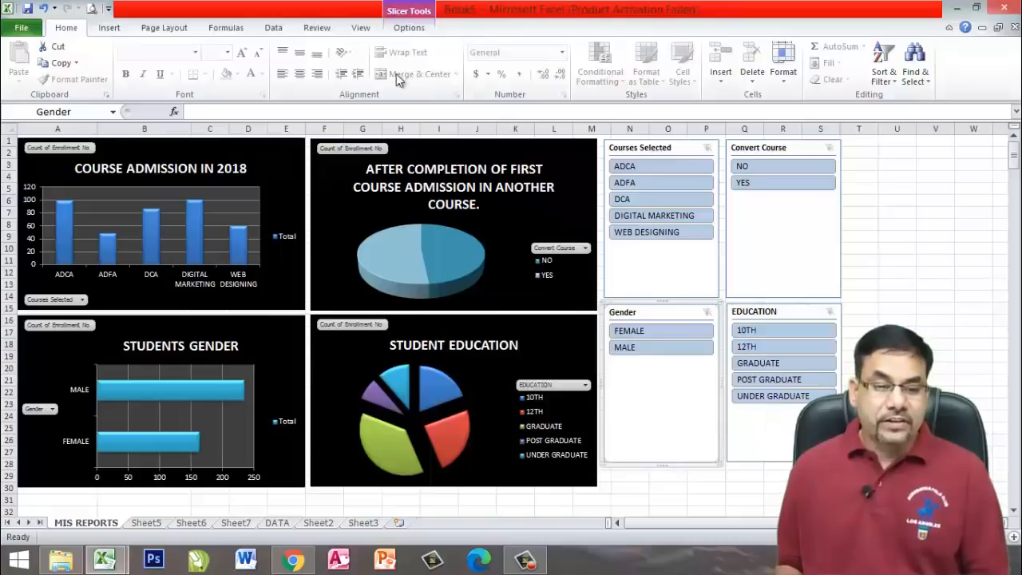
click(405, 28)
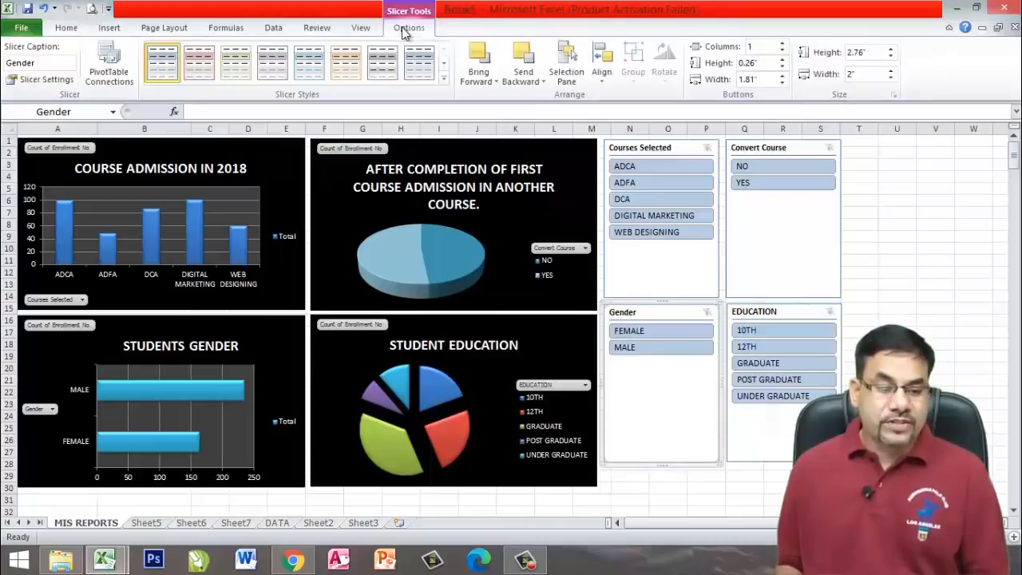
click(117, 78)
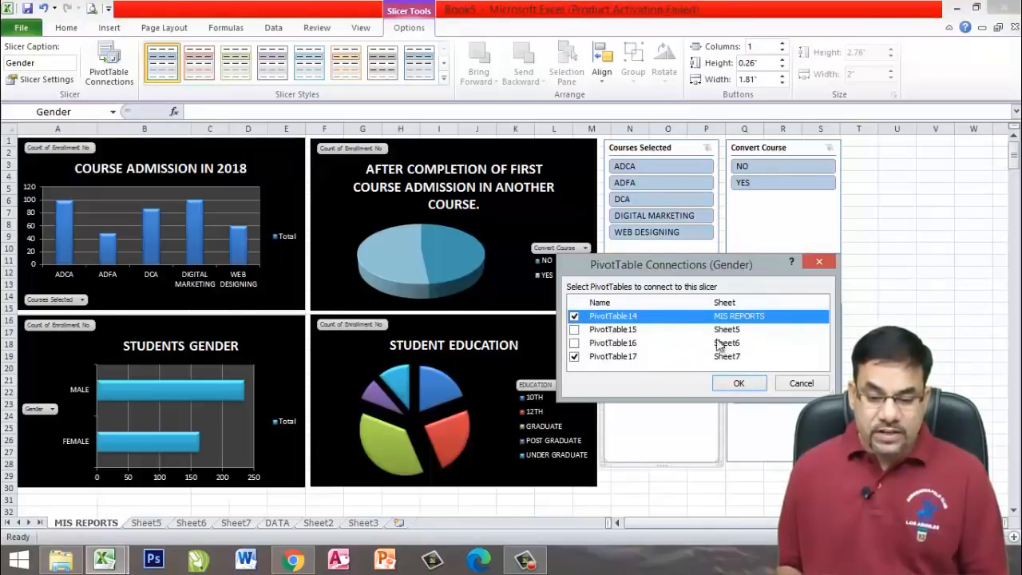
click(573, 331)
click(573, 344)
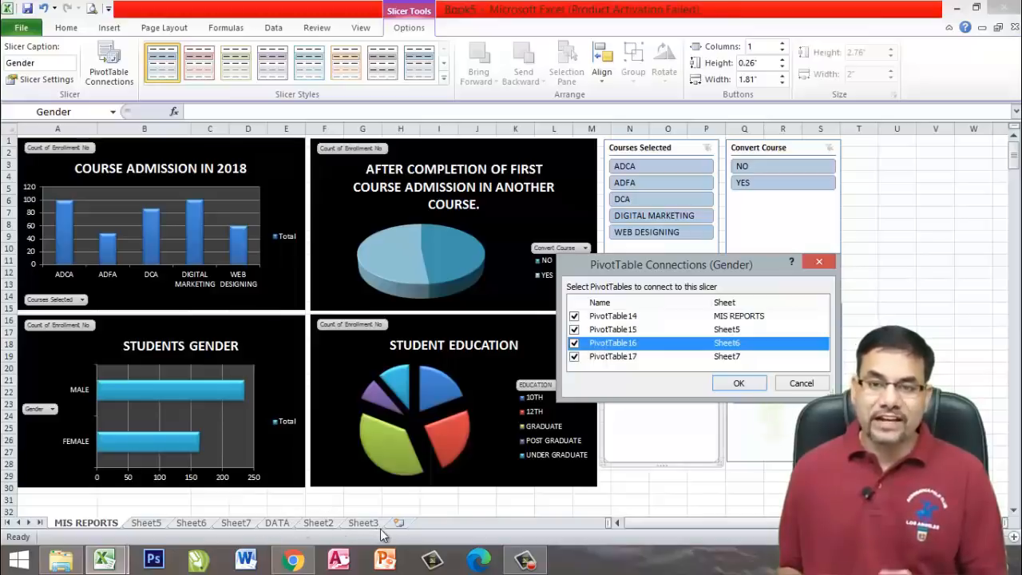
click(735, 384)
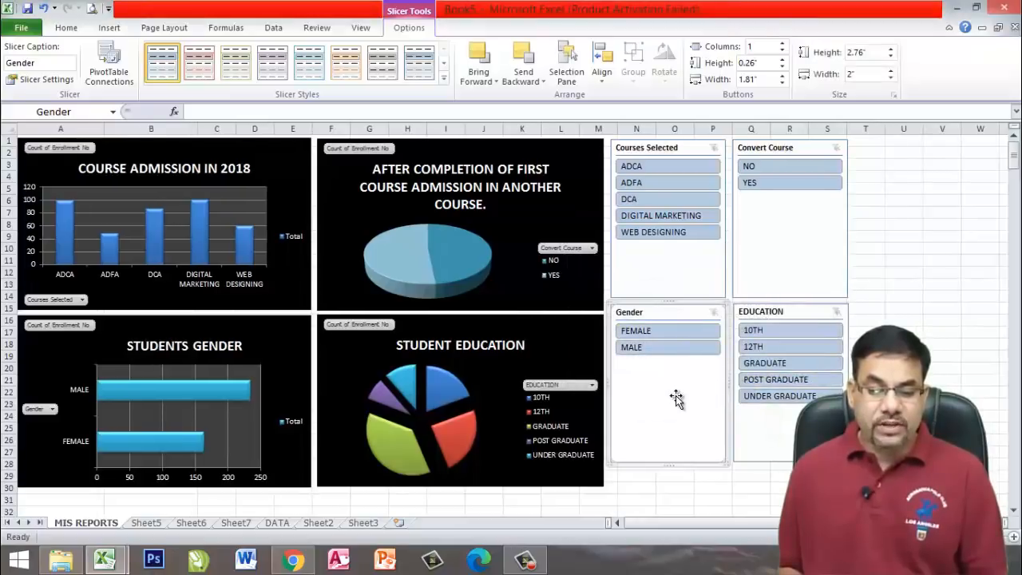
- Check how all four charts respond to the Gender slicer's MALE and FEMALE filters, and clear the filter
click(636, 348)
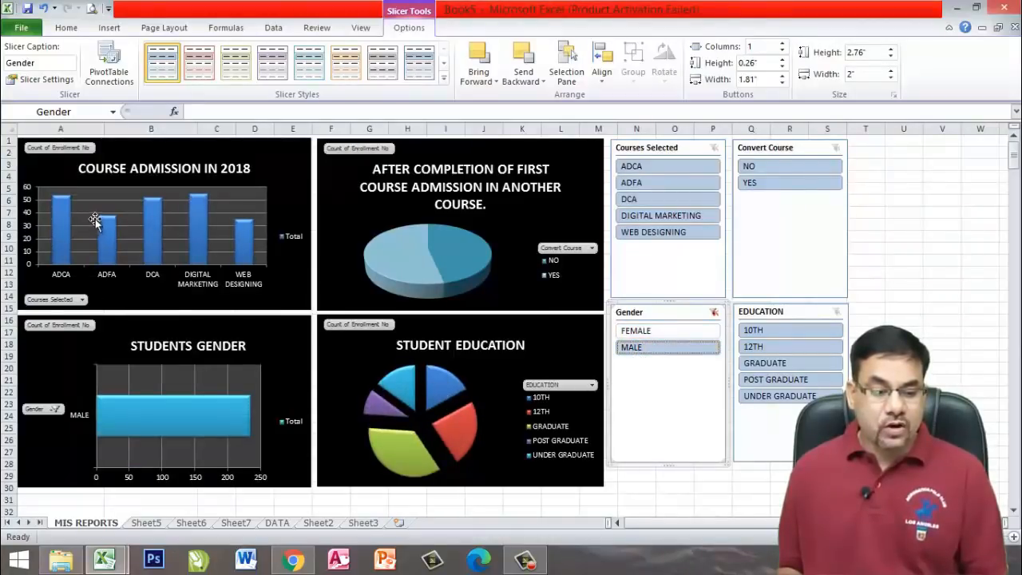
click(643, 330)
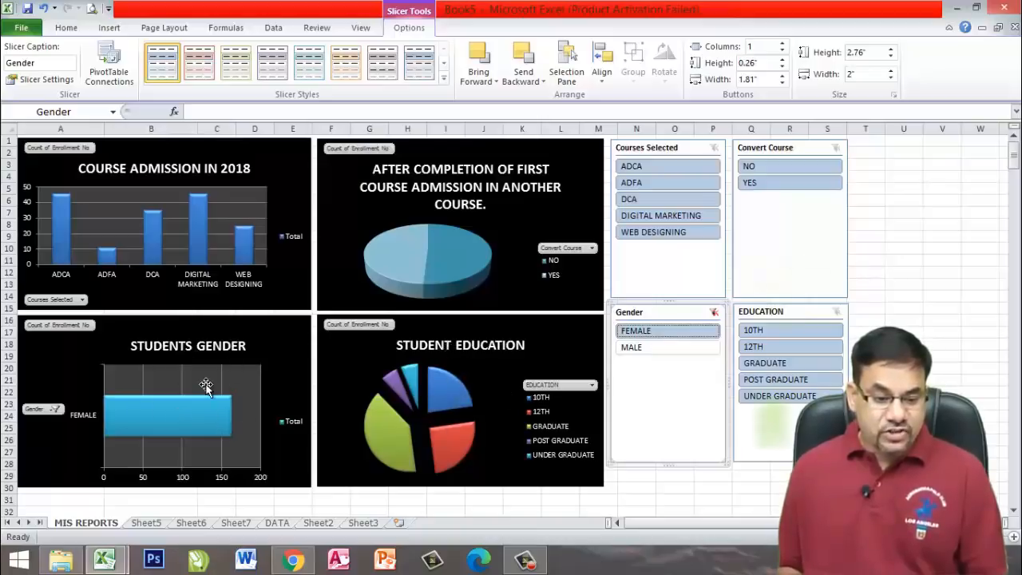
click(654, 348)
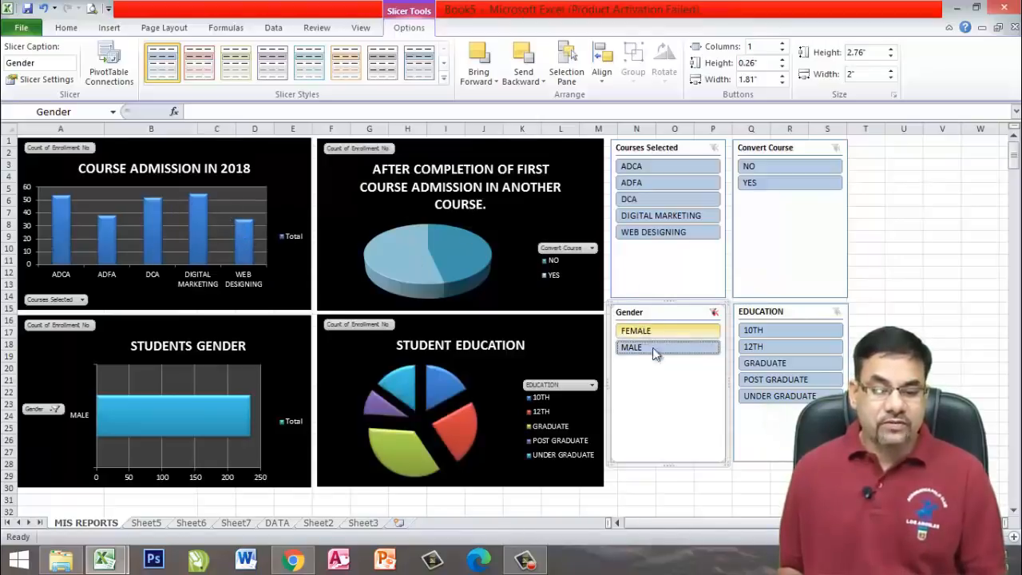
click(715, 313)
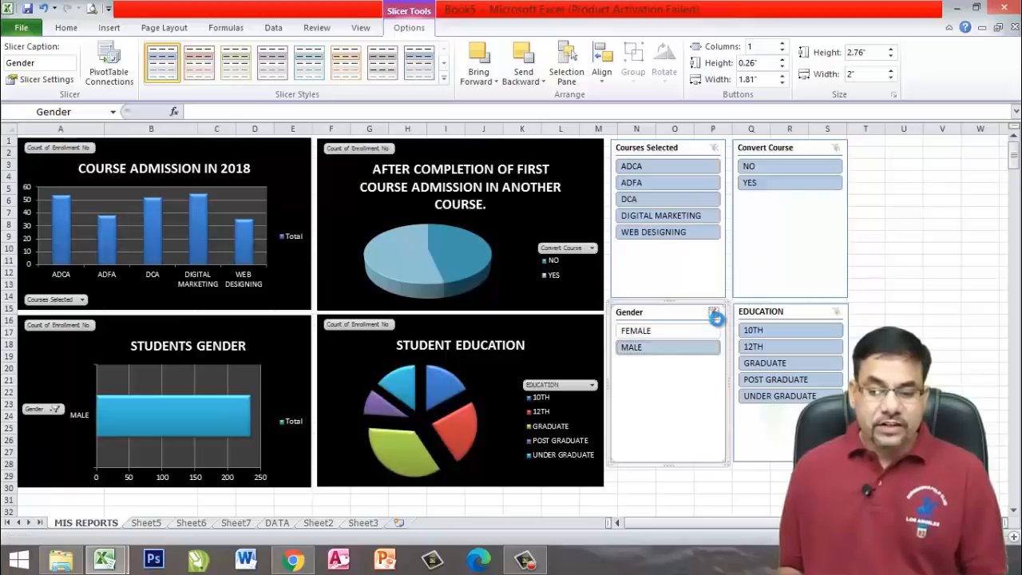
- Connect the Courses Selected slicer to all four PivotTables, from PivotTable14 to PivotTable17
click(679, 267)
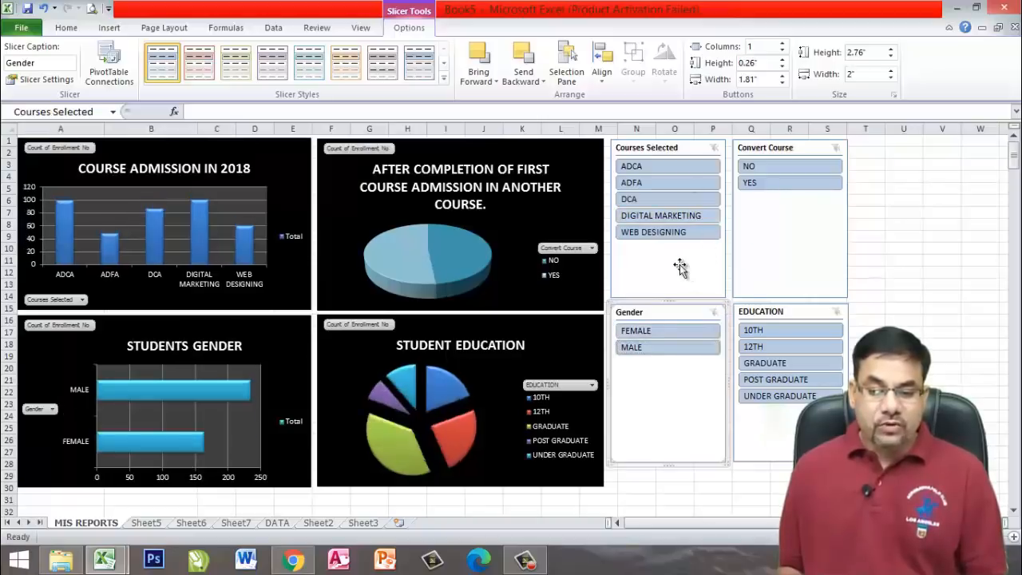
click(112, 63)
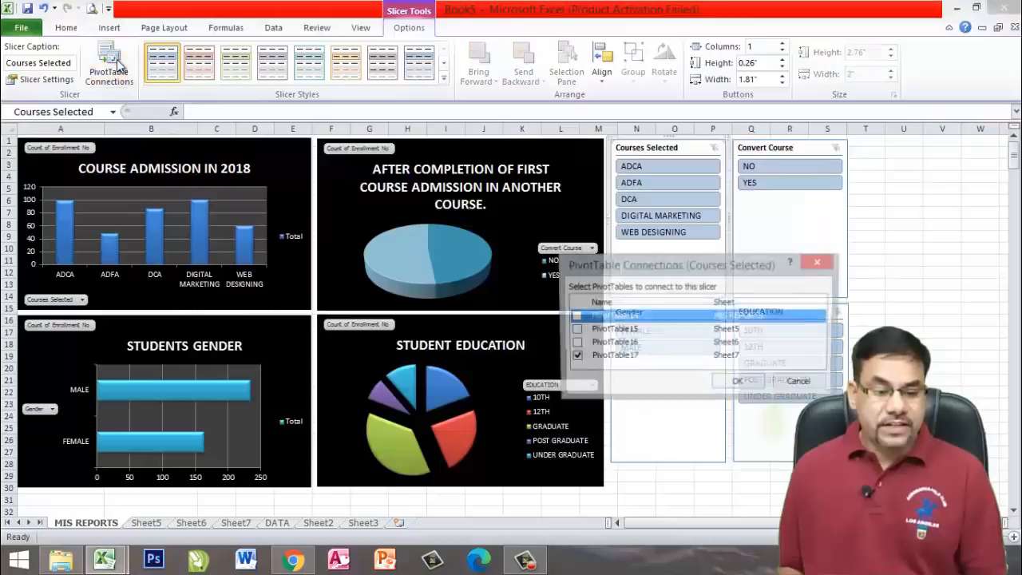
click(574, 329)
click(574, 343)
click(736, 385)
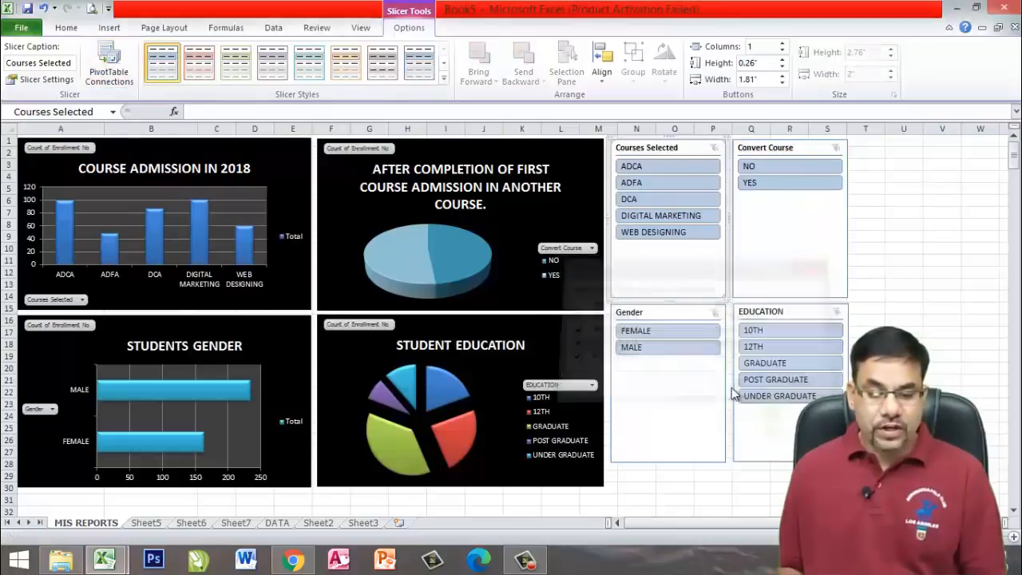
- Connect the Convert Course slicer to PivotTable14, PivotTable15 and PivotTable16 as well
click(798, 240)
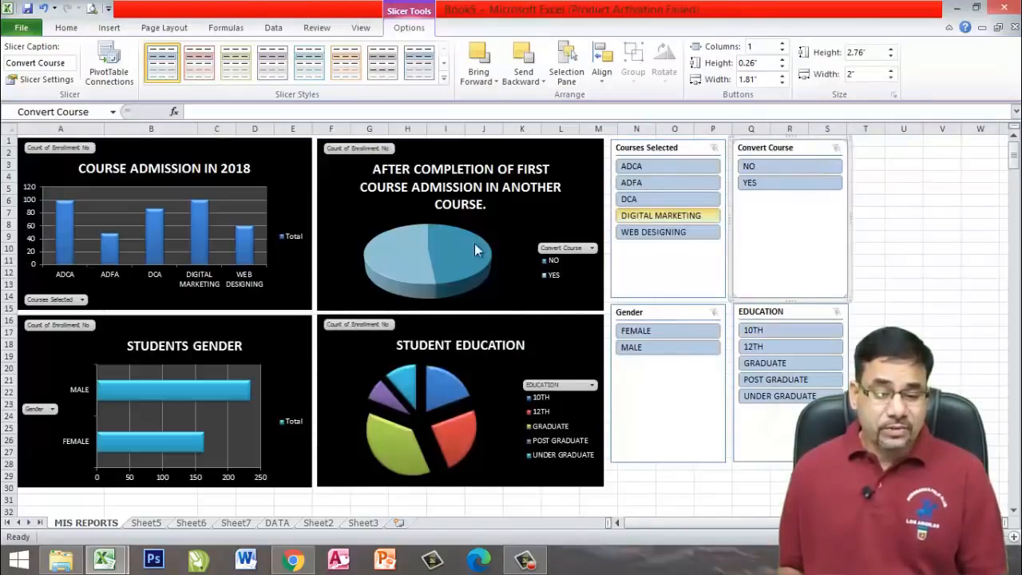
click(109, 71)
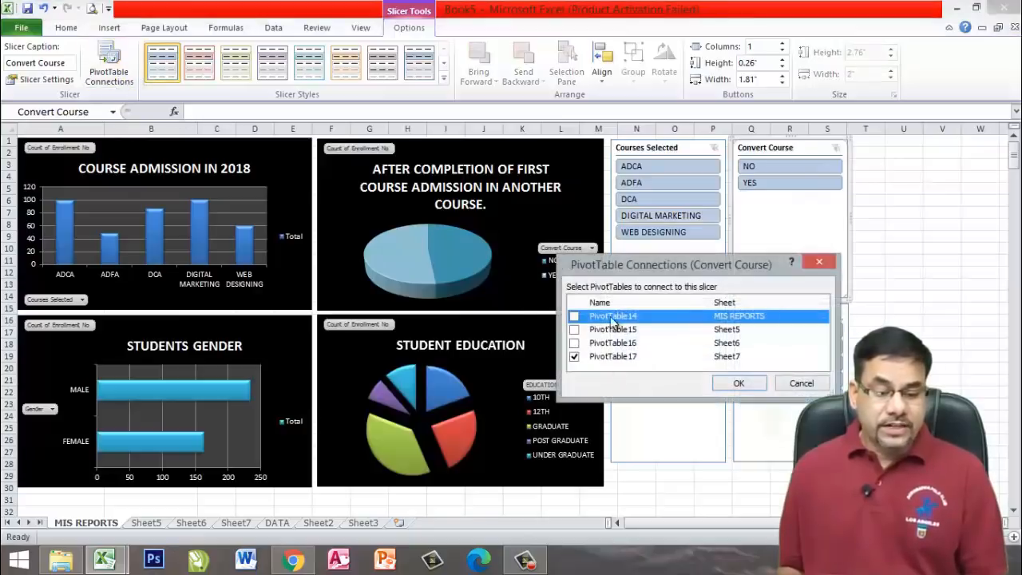
click(574, 316)
click(574, 329)
click(574, 342)
click(740, 384)
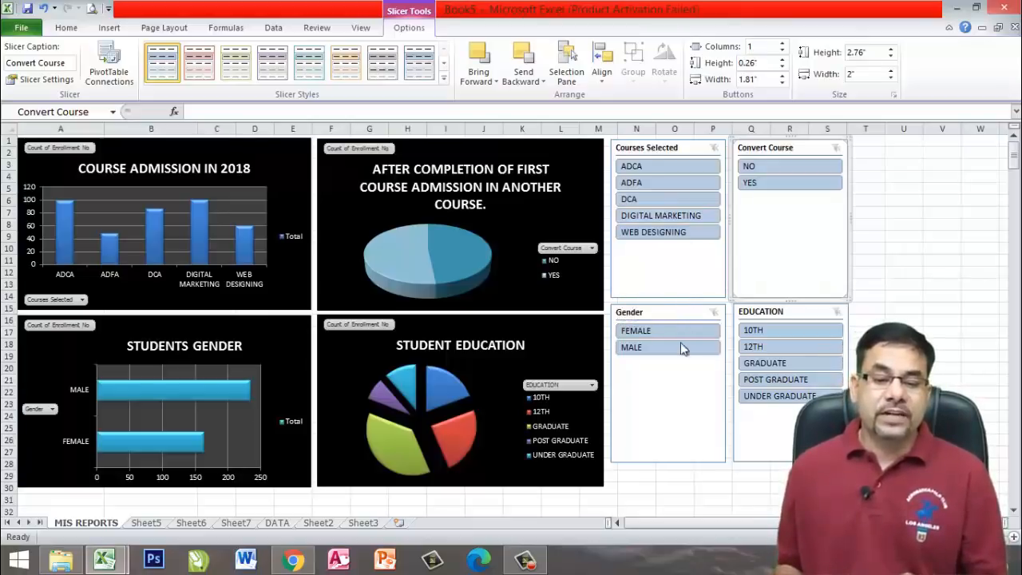
- Filter the report by the ADCA course and give the course conversion pie a layout with category names and percentages on its slices
click(651, 170)
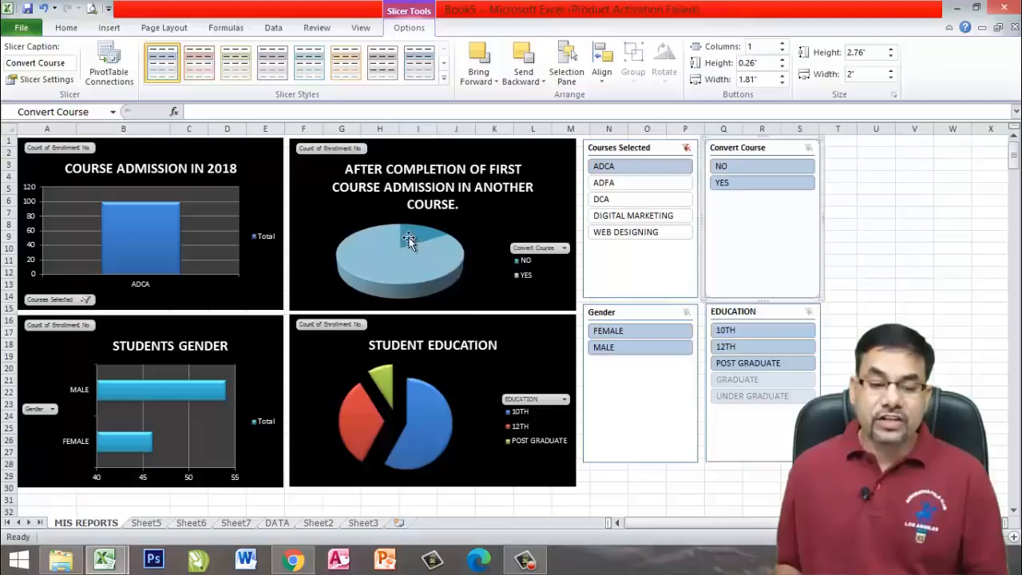
click(472, 228)
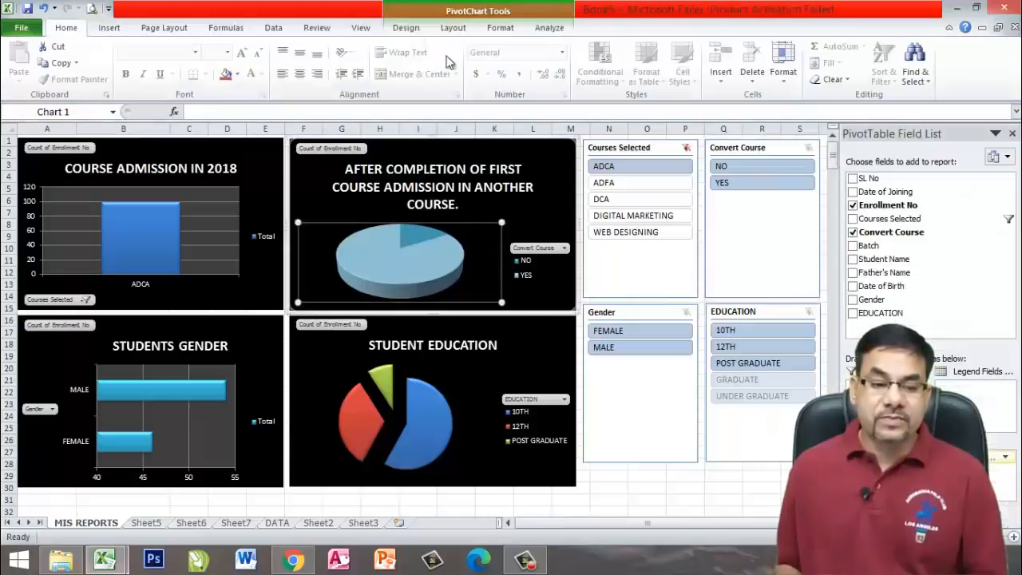
click(406, 29)
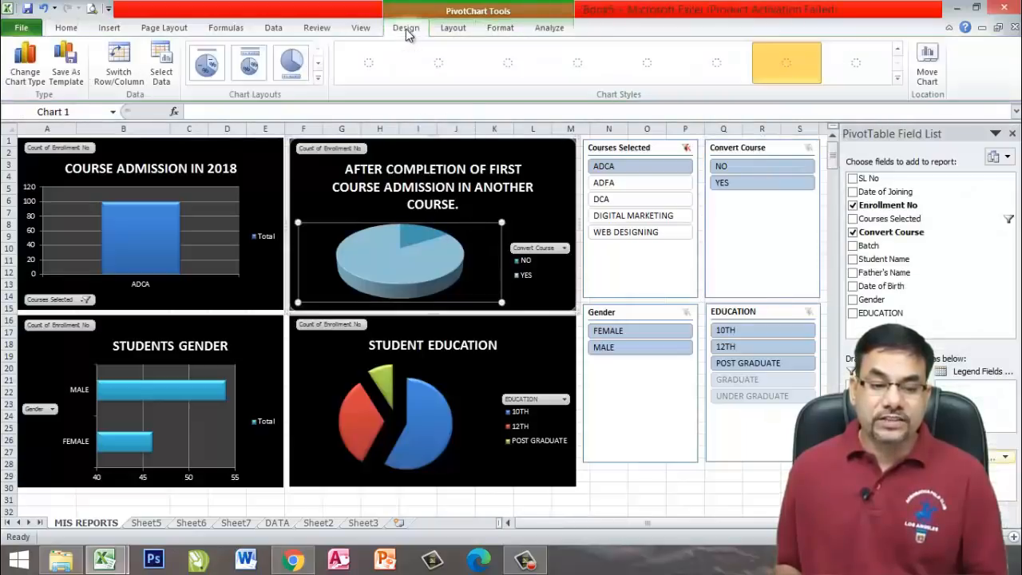
click(207, 64)
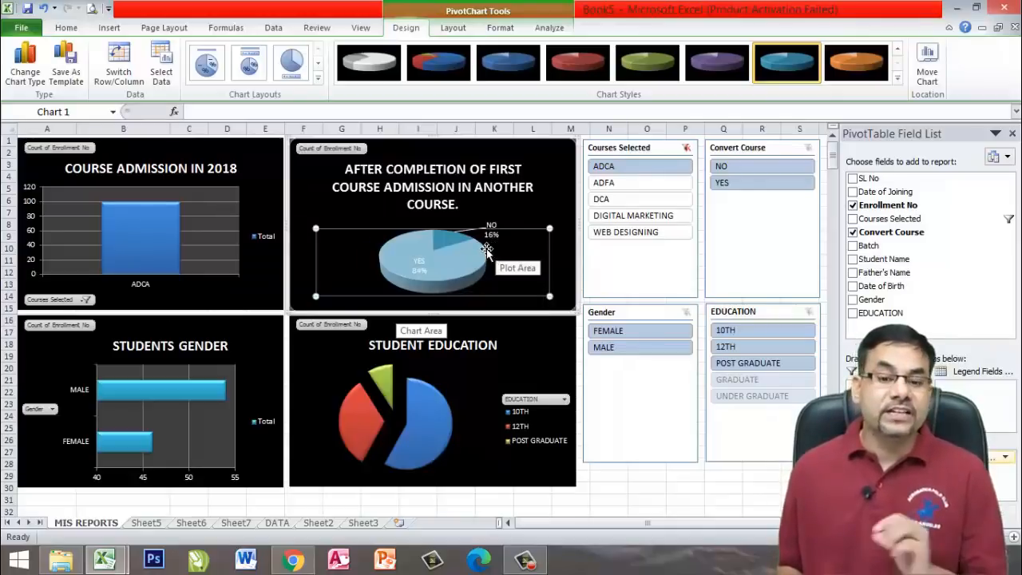
- Clear the ADCA course filter, filter the report by ADFA and inspect the MALE bar in the STUDENTS GENDER chart
click(684, 149)
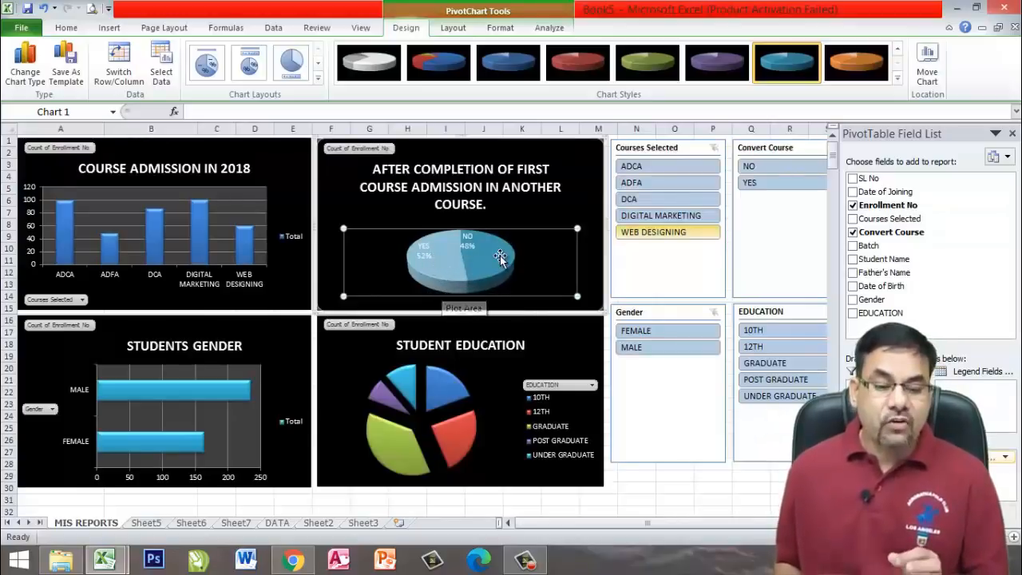
mouse_move(499, 256)
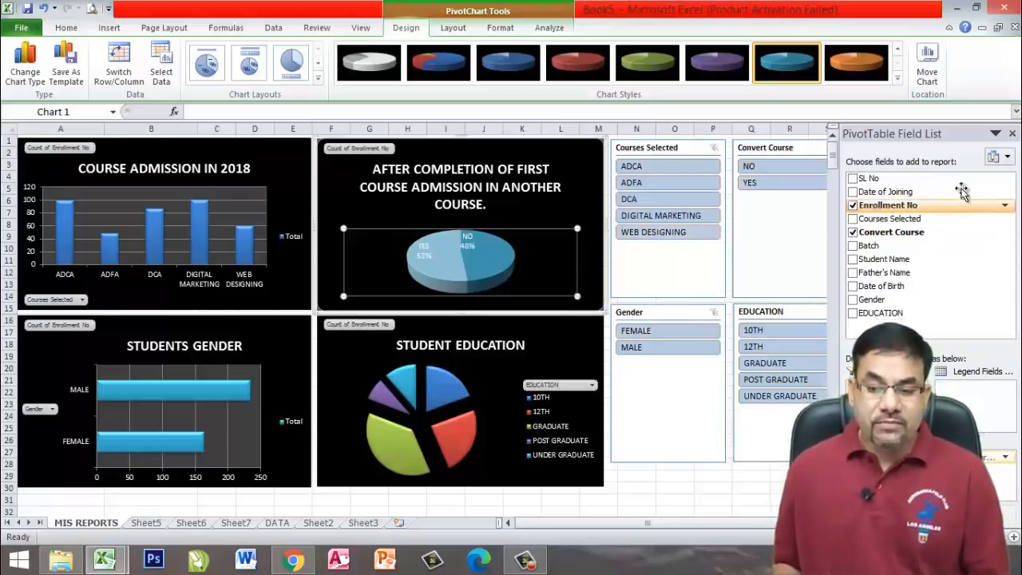
click(668, 490)
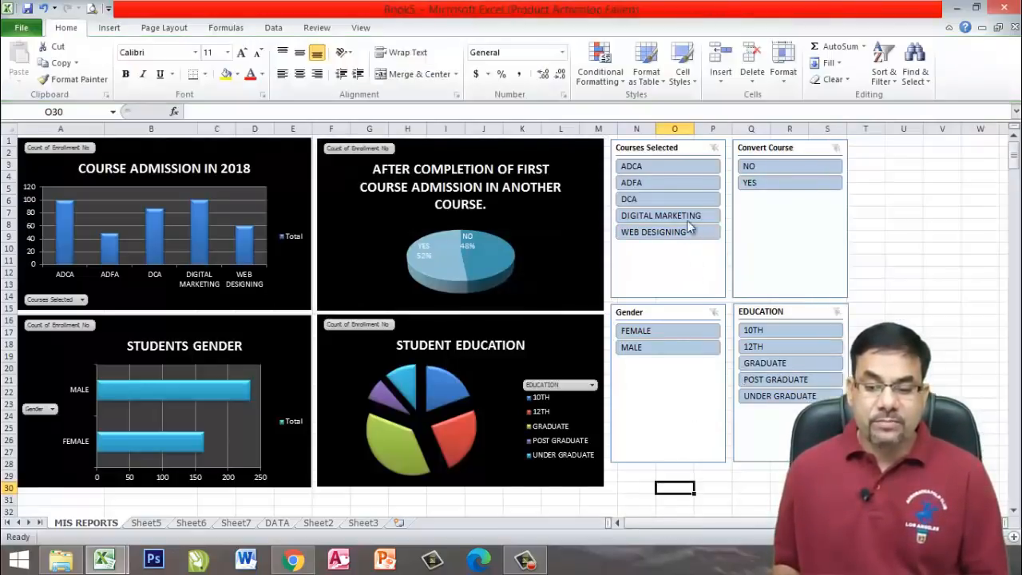
click(639, 183)
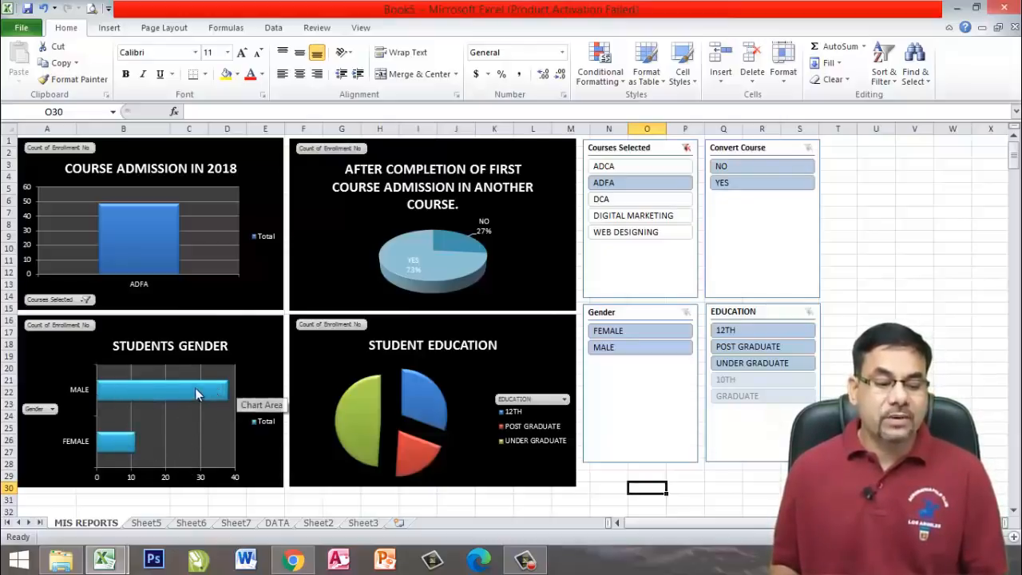
mouse_move(192, 397)
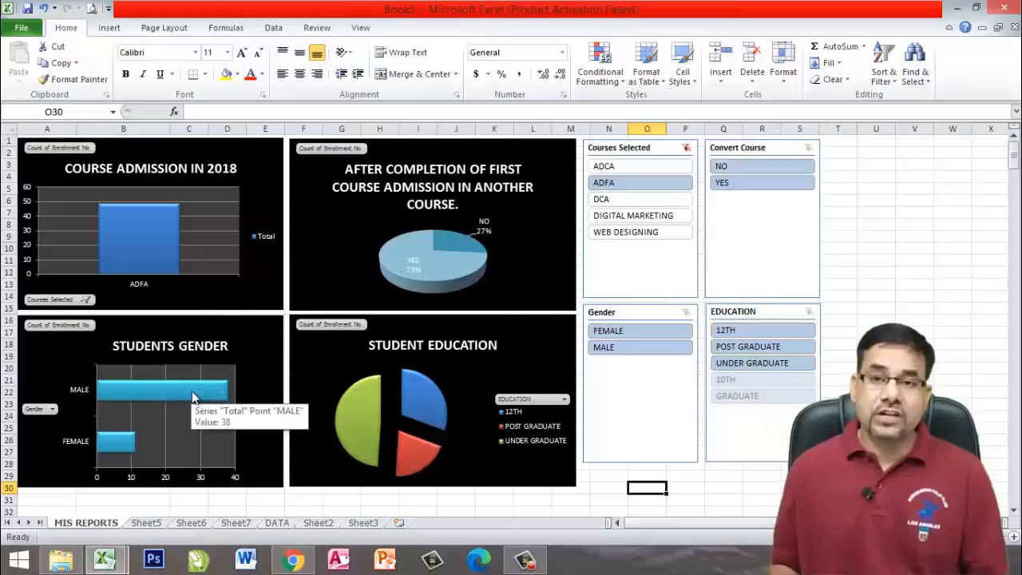
- Apply a chart layout with value labels on the bars and the legend below the title to the STUDENTS GENDER chart
click(159, 415)
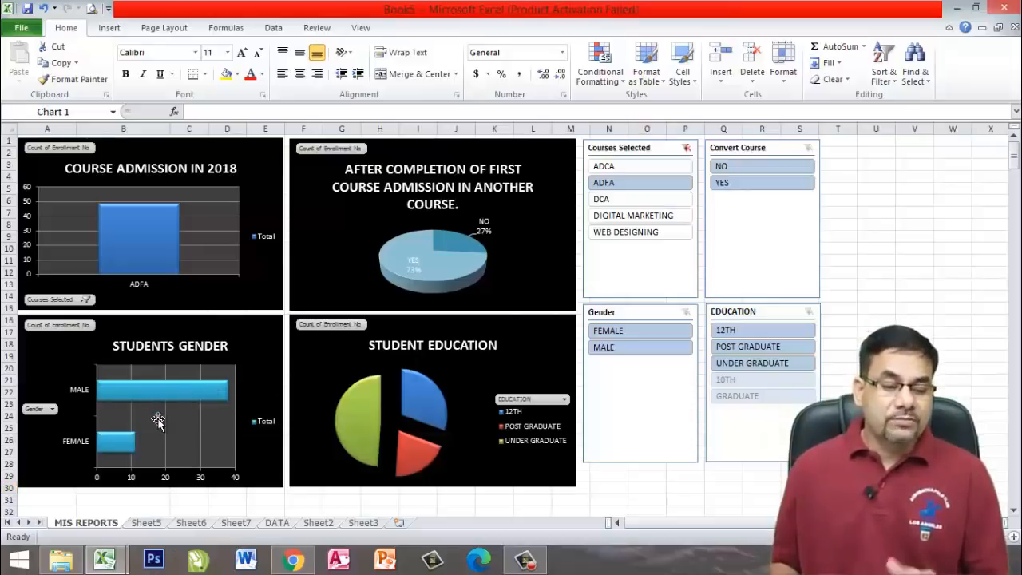
click(85, 363)
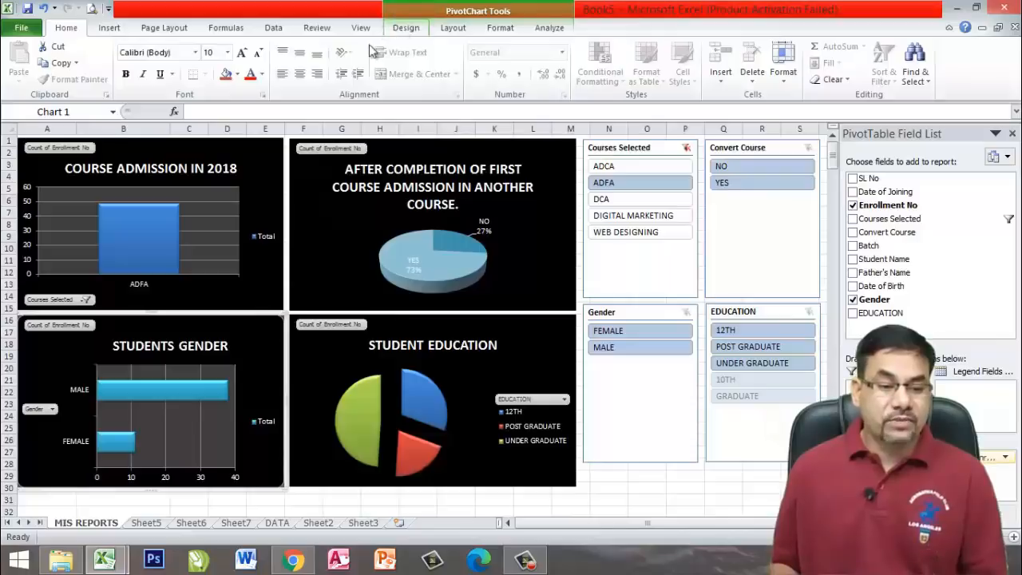
click(405, 28)
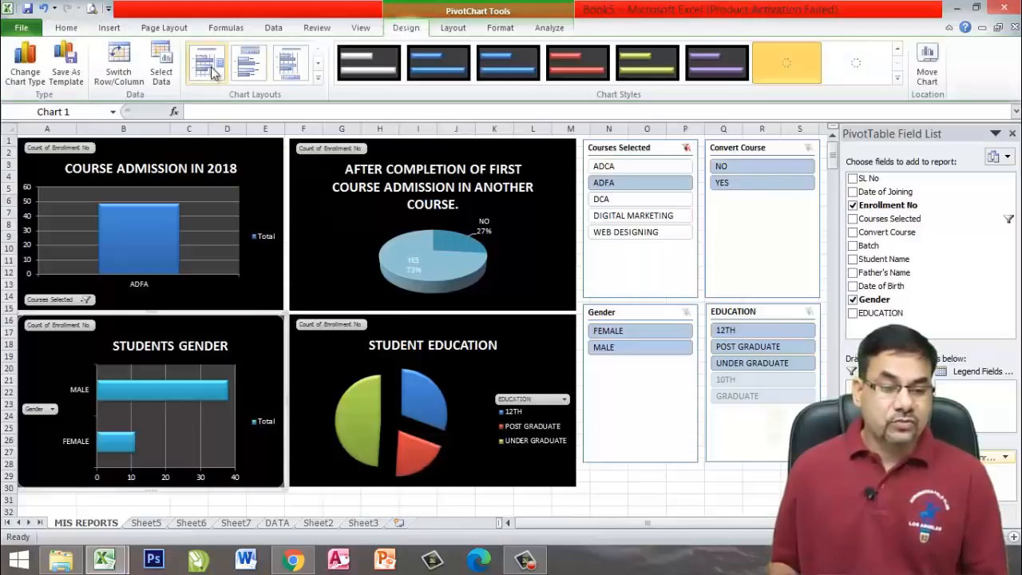
click(254, 70)
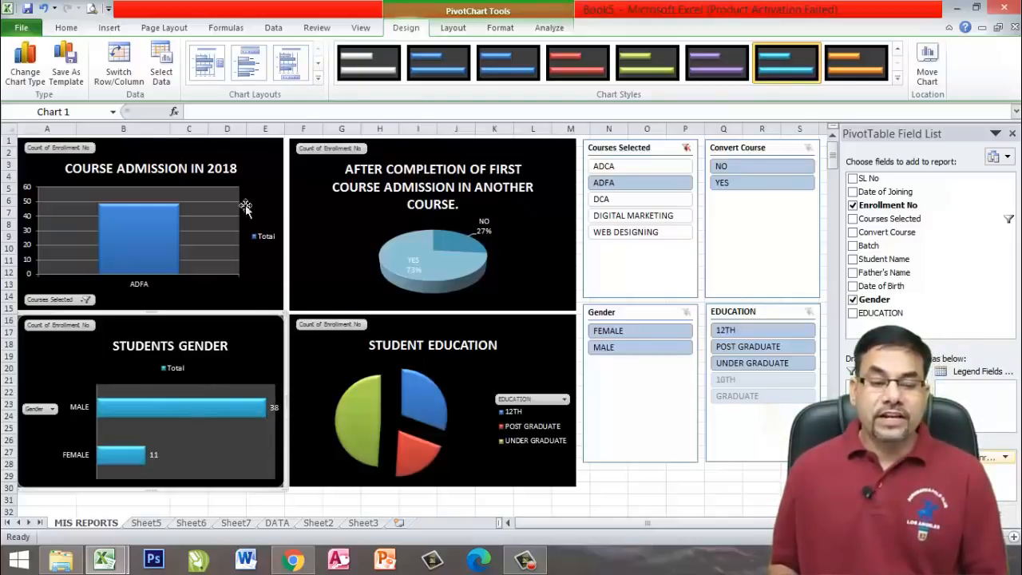
mouse_move(157, 238)
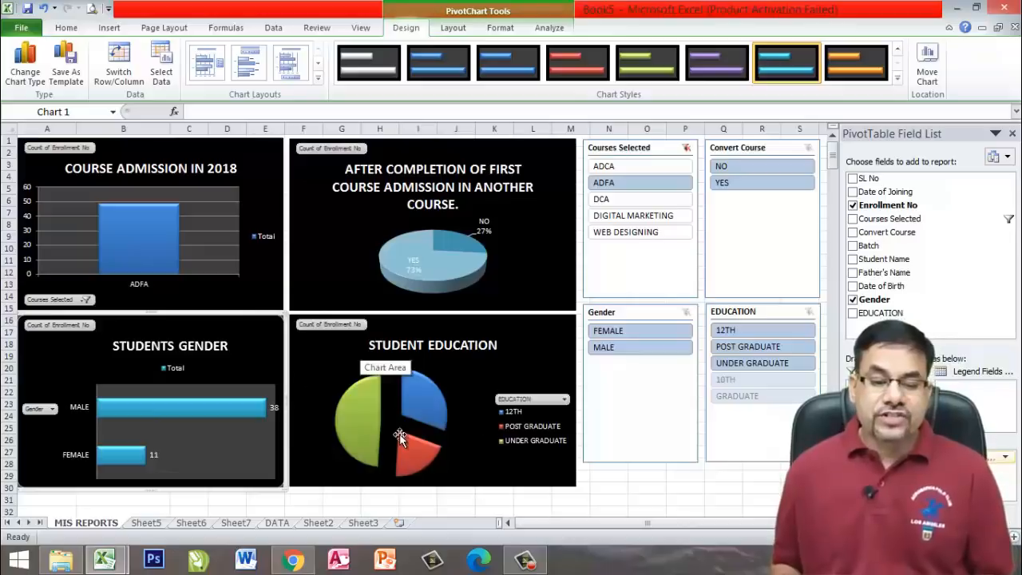
click(637, 487)
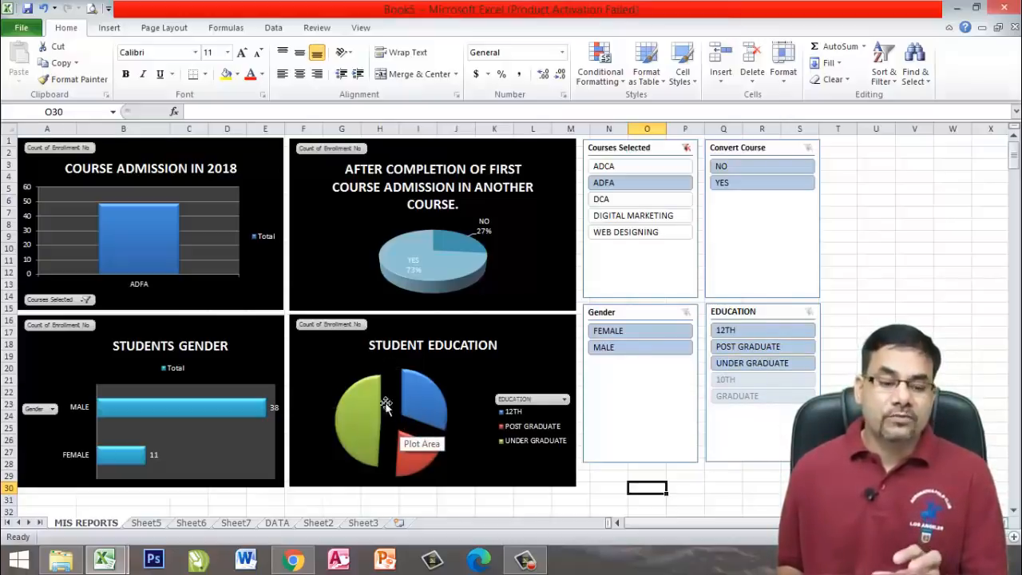
- Try out several chart layouts on the STUDENT EDUCATION pie, varying the slice labels, percentages and legend placement
click(316, 348)
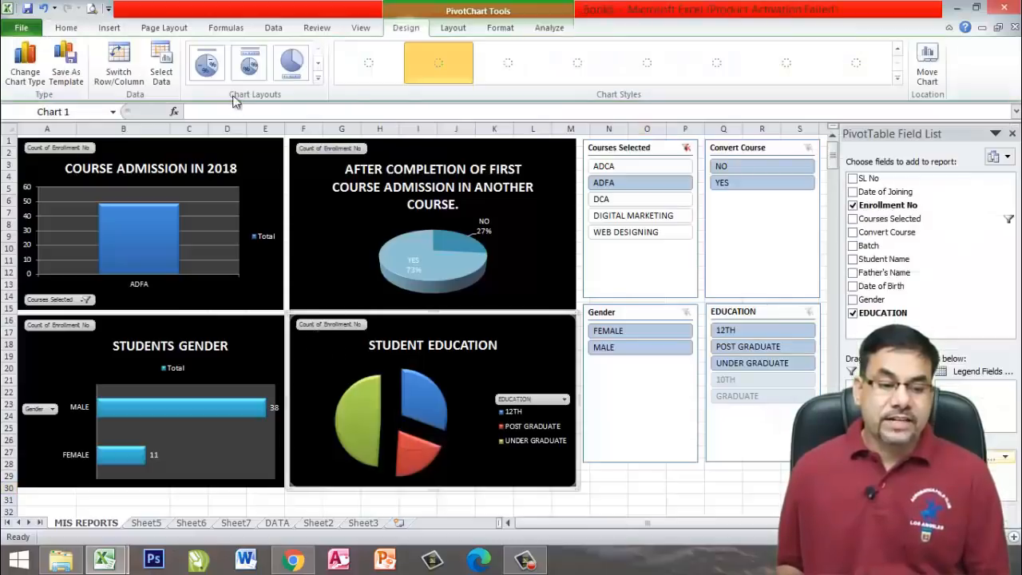
click(208, 67)
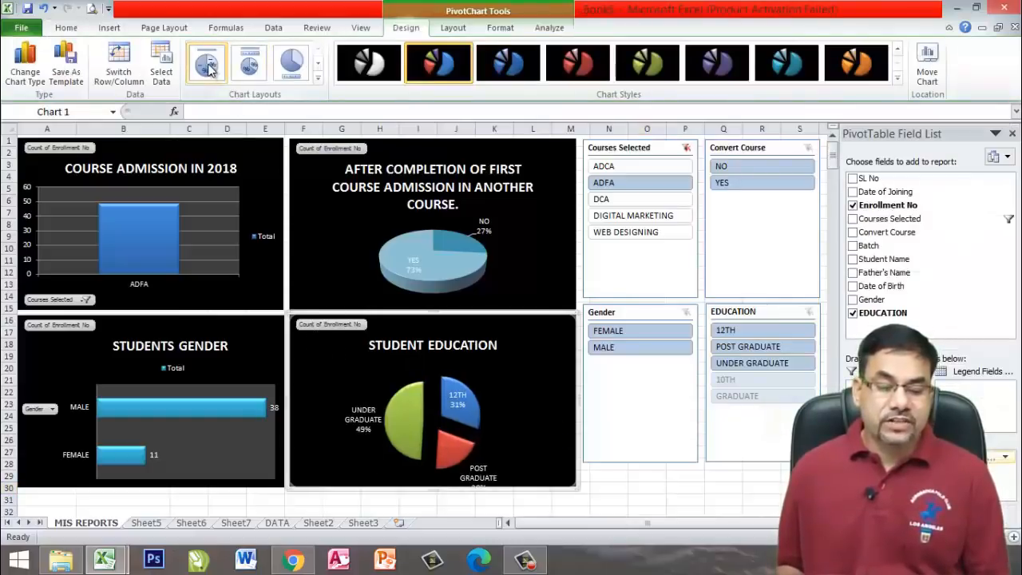
click(250, 67)
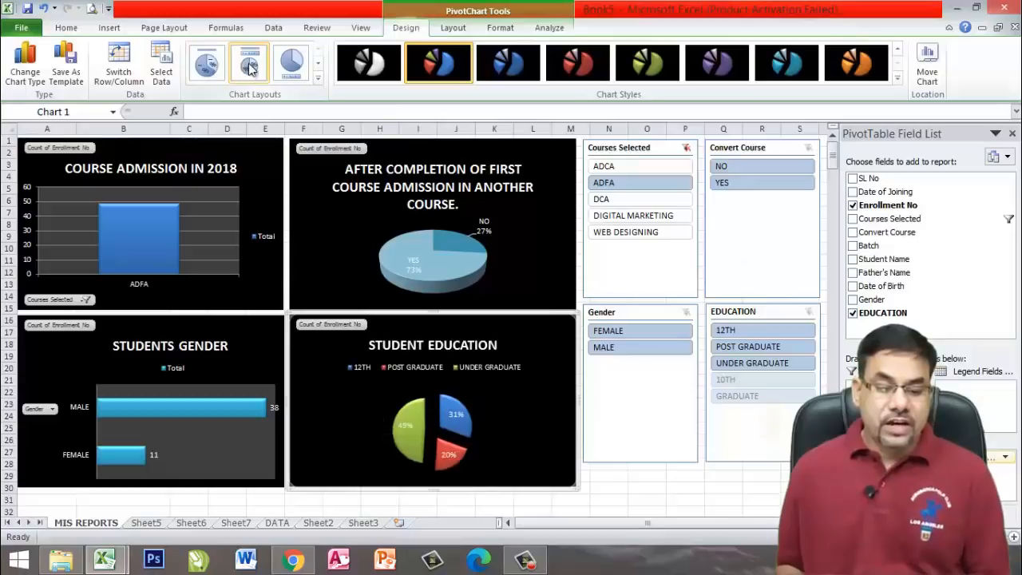
click(292, 67)
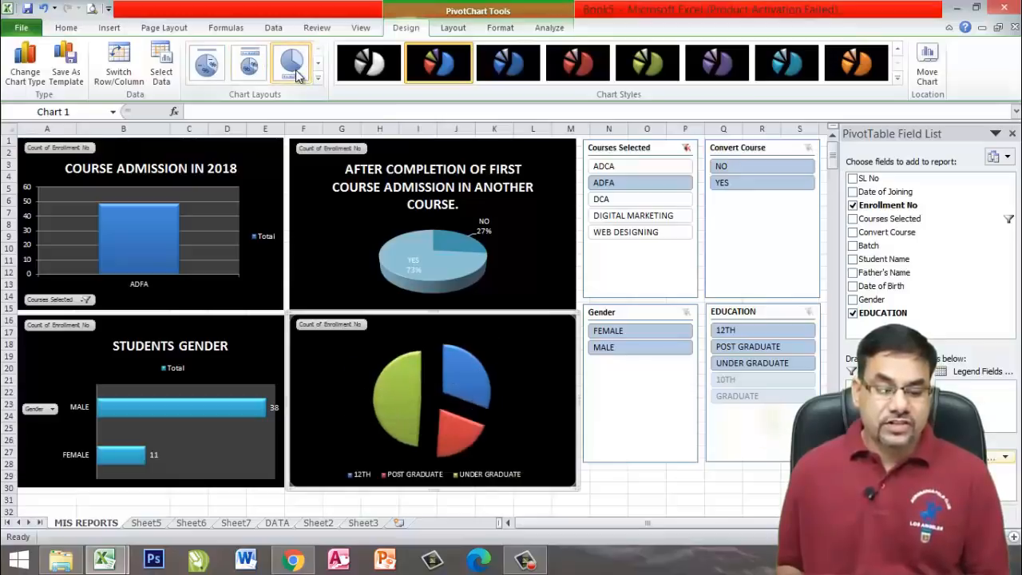
click(318, 77)
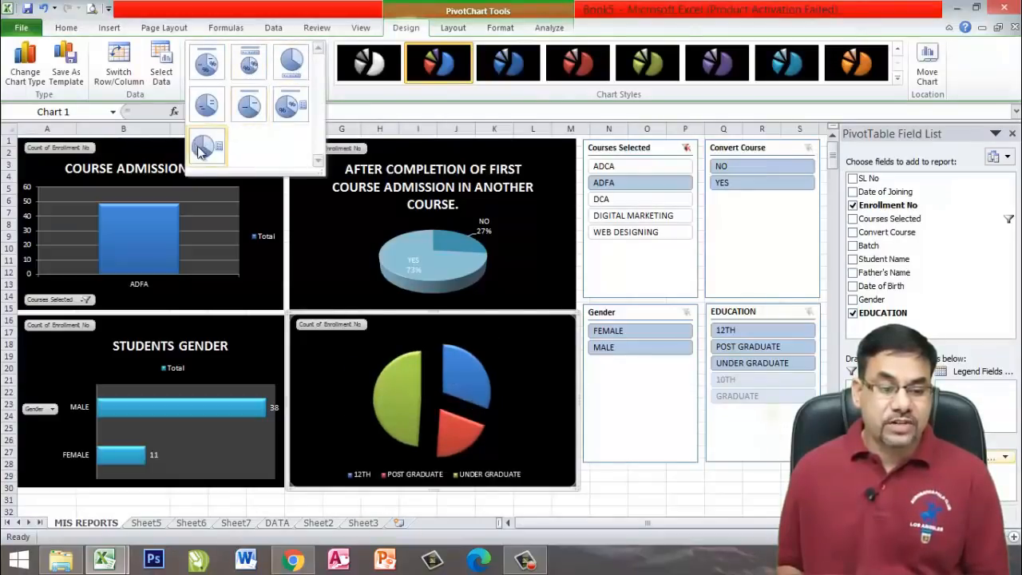
click(249, 105)
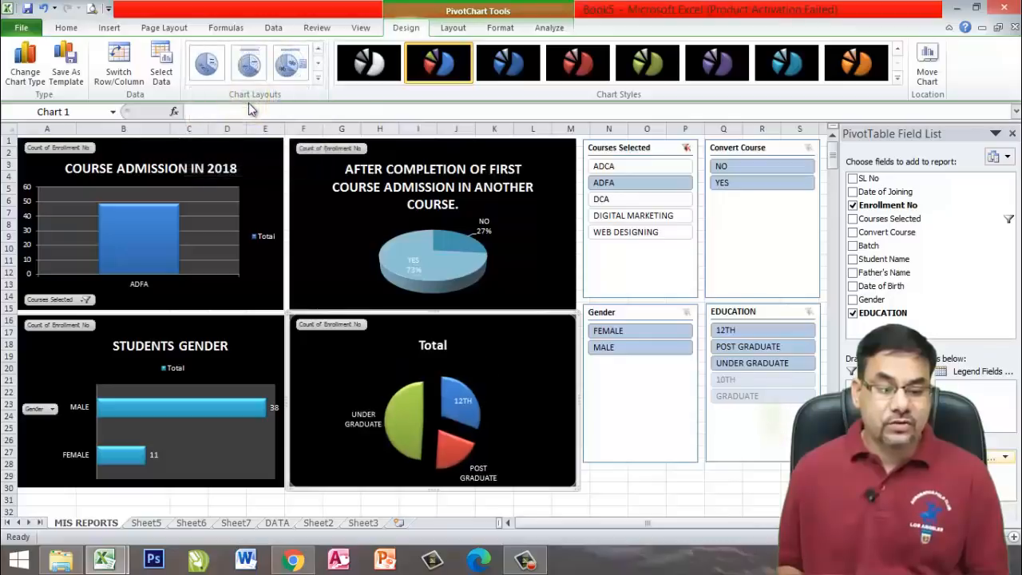
click(317, 78)
click(289, 108)
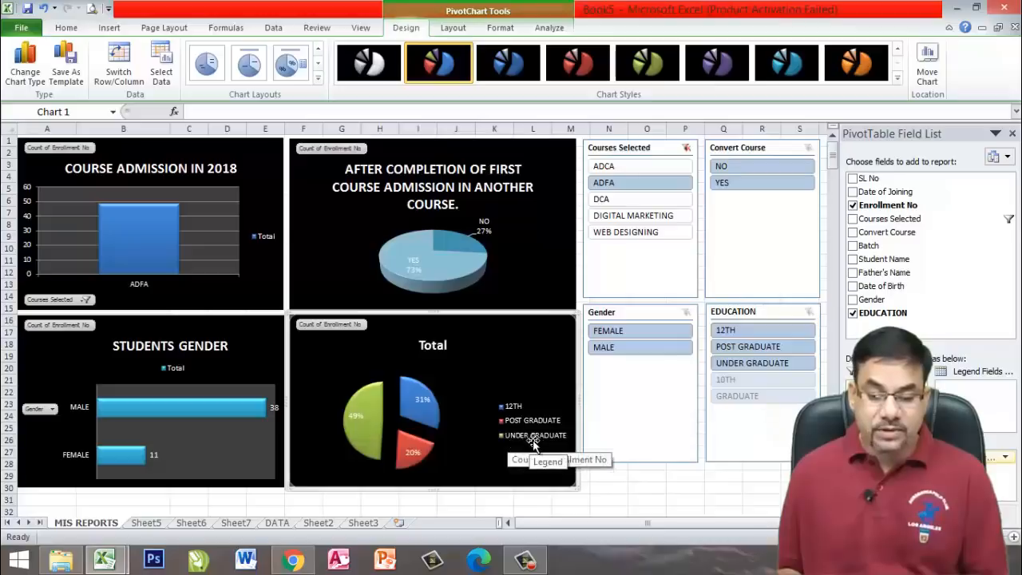
click(317, 78)
click(206, 67)
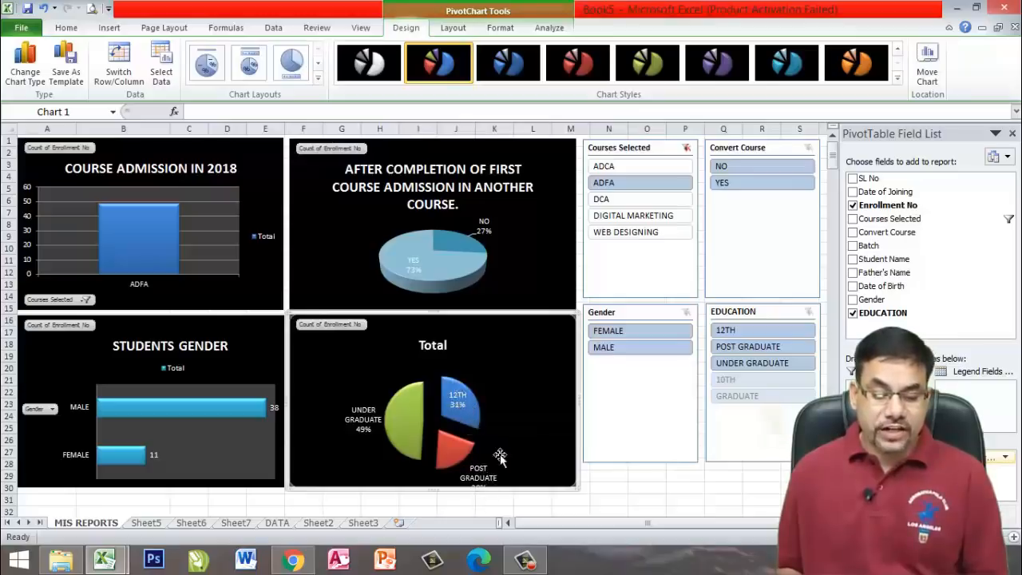
scroll(501, 431, down, 1)
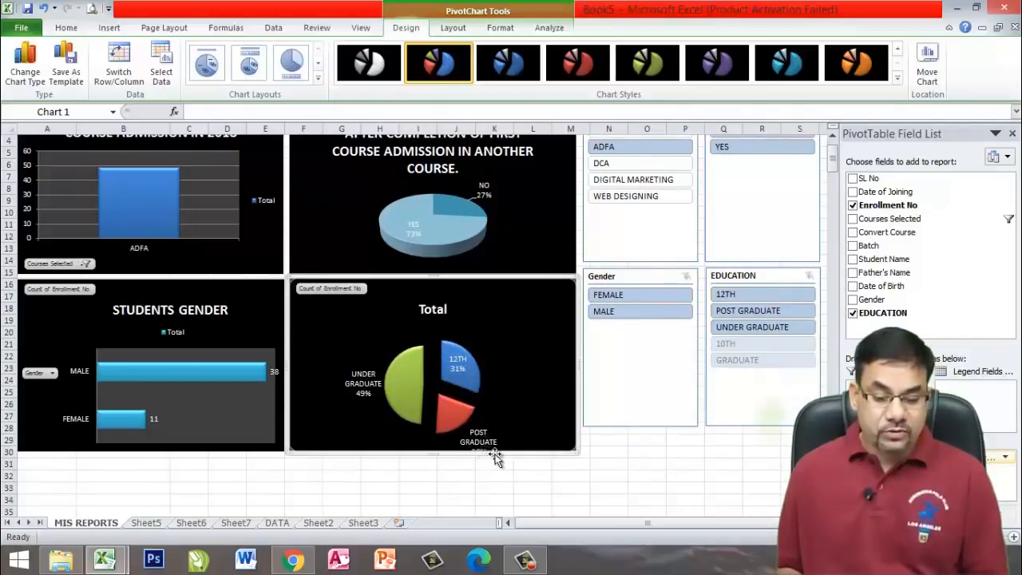
- Apply the chart layout with percentages on the slices and the legend below the title to the education pie
click(249, 67)
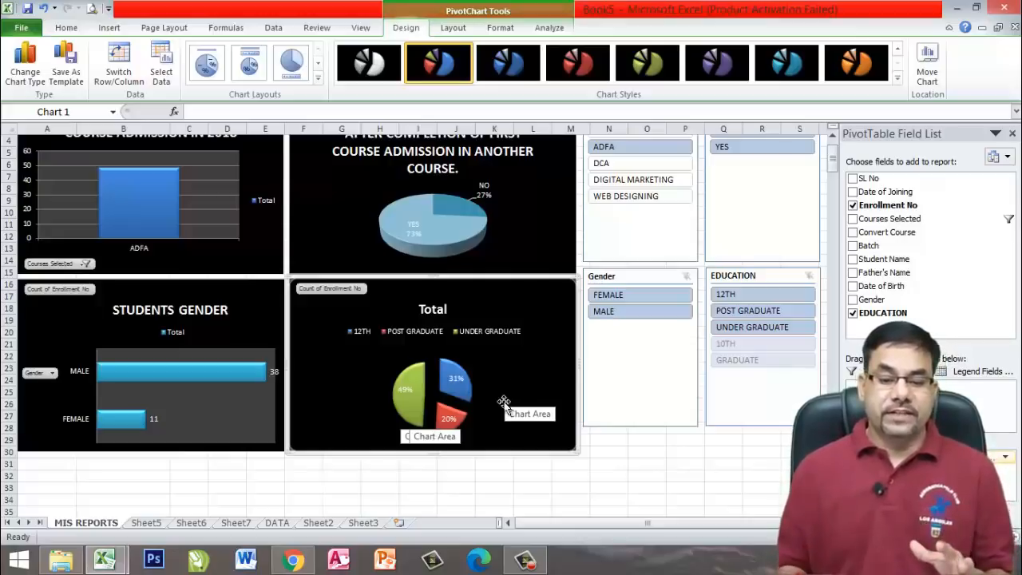
click(723, 464)
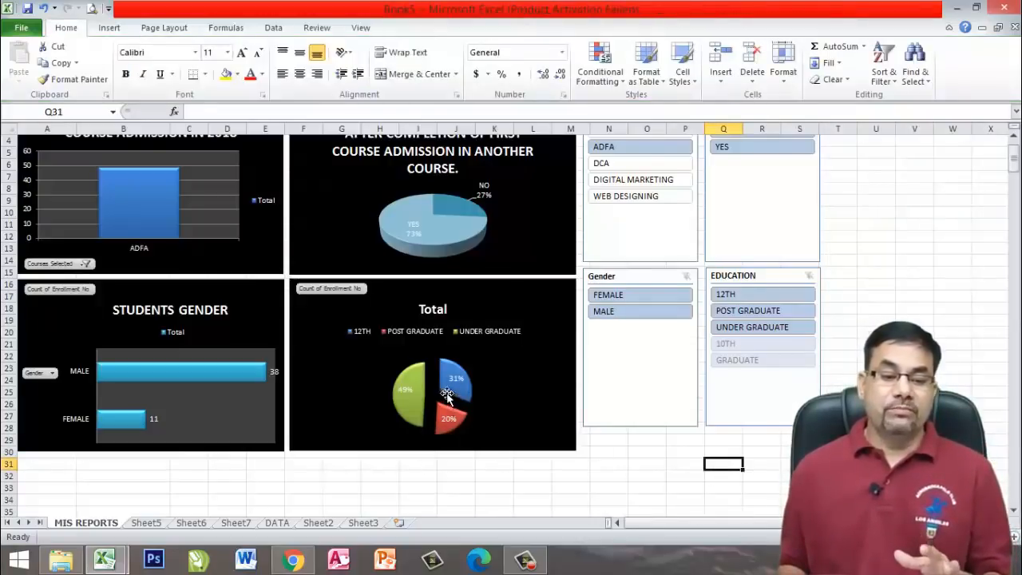
scroll(447, 395, up, 1)
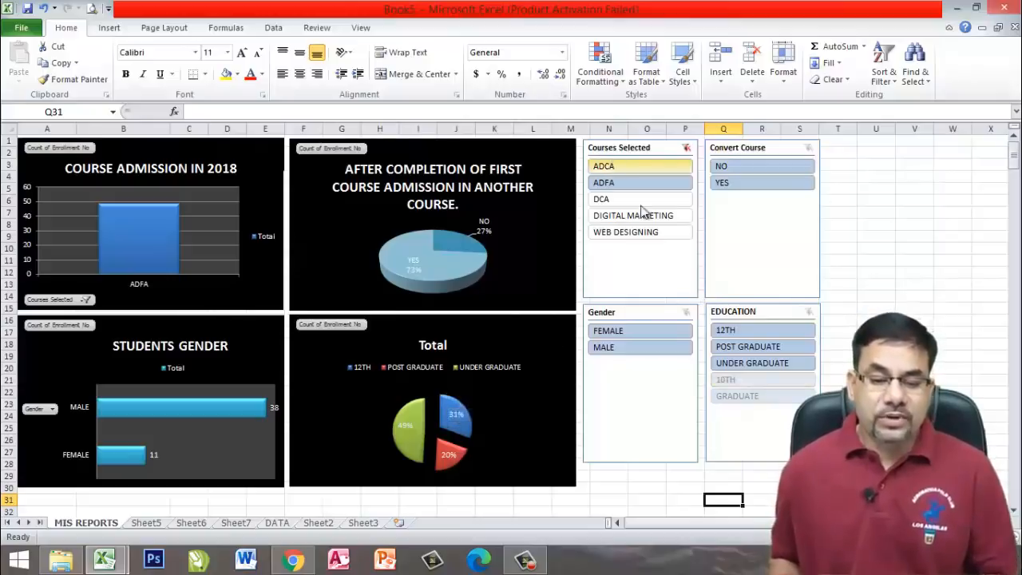
- Clear the ADFA course filter, filter the report by DIGITAL MARKETING and inspect the education pie's slices
click(686, 151)
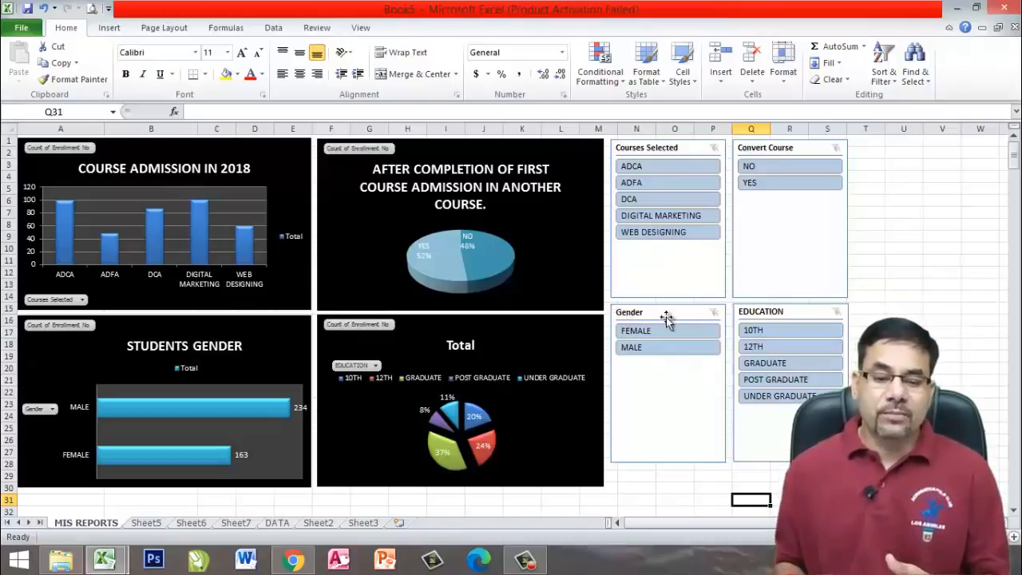
click(666, 213)
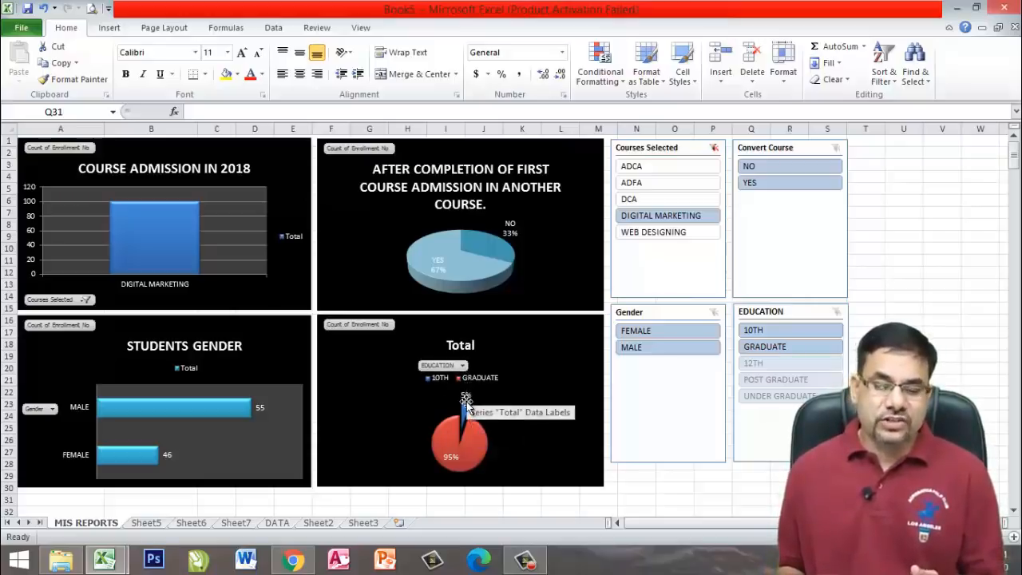
mouse_move(463, 413)
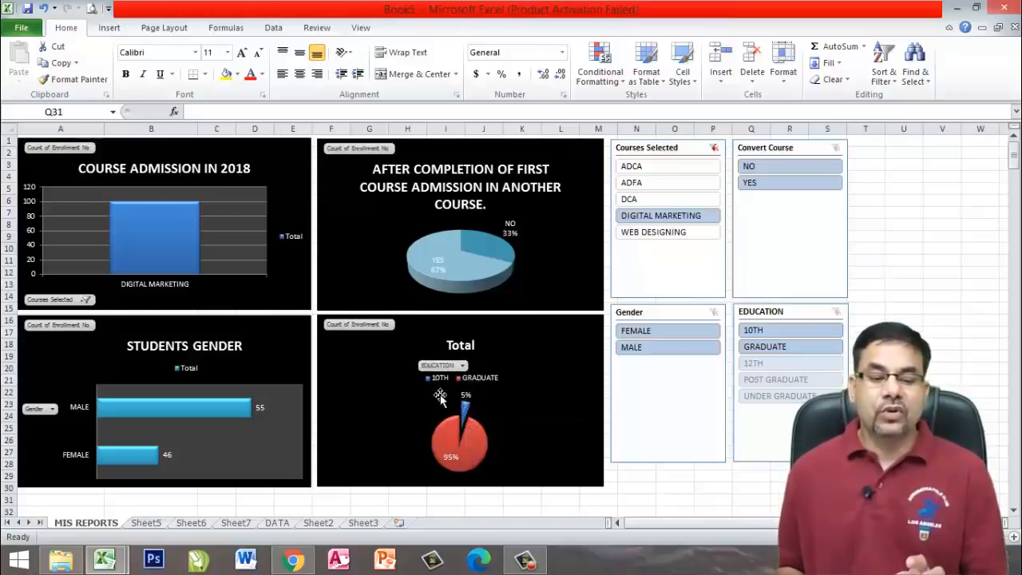
mouse_move(466, 432)
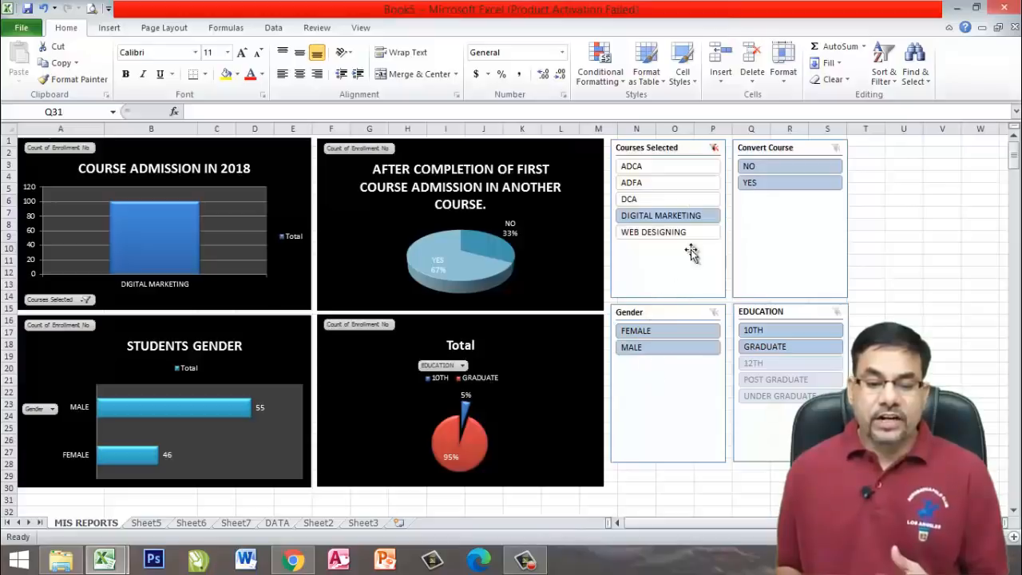
- Clear the DIGITAL MARKETING course filter and filter the report by YES in the Convert Course slicer
click(715, 152)
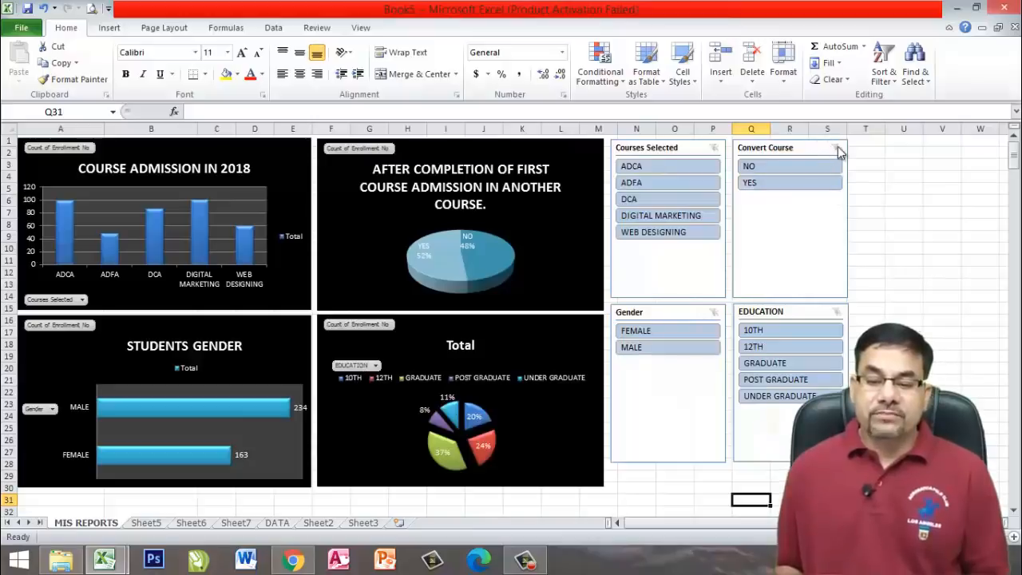
click(773, 183)
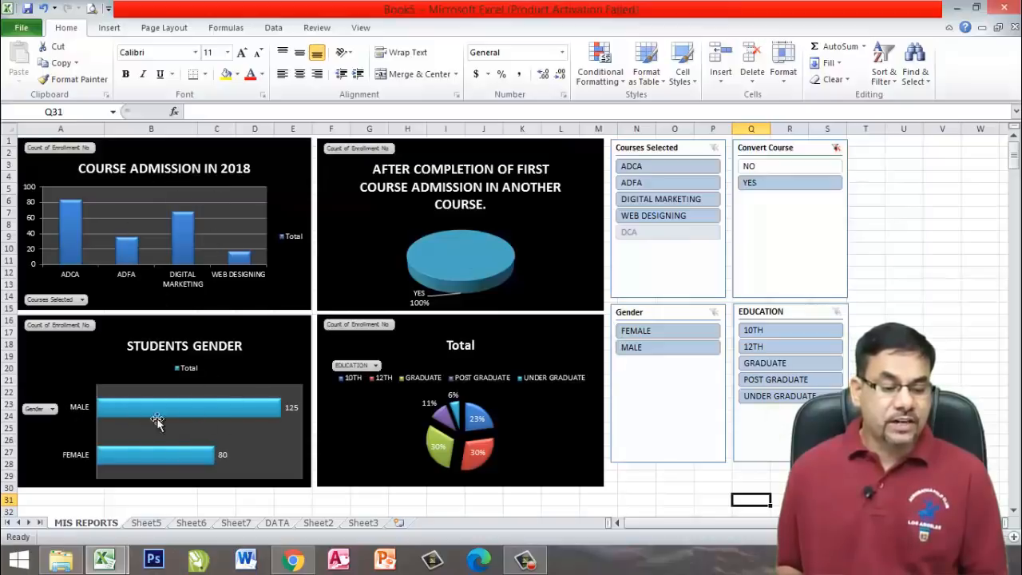
- Clear the Convert Course filter, filter by POST GRADUATE in the EDUCATION slicer and inspect the YES slice of the course conversion pie
click(836, 149)
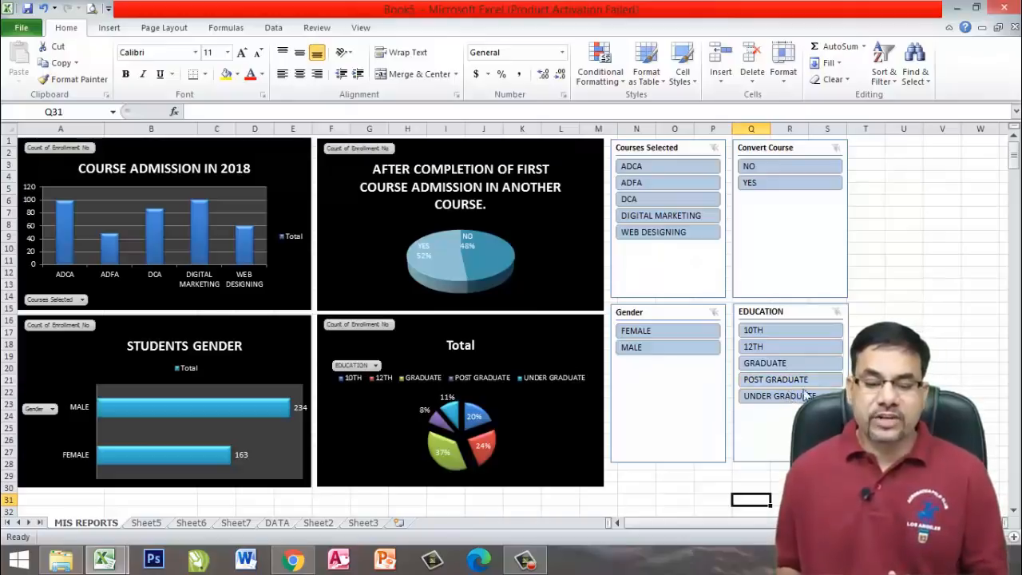
click(781, 381)
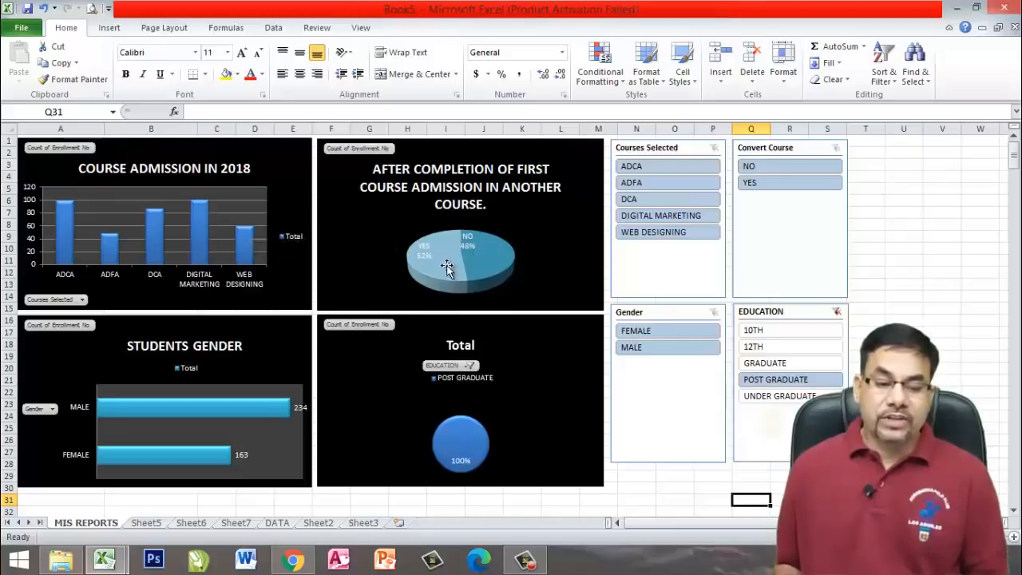
mouse_move(447, 276)
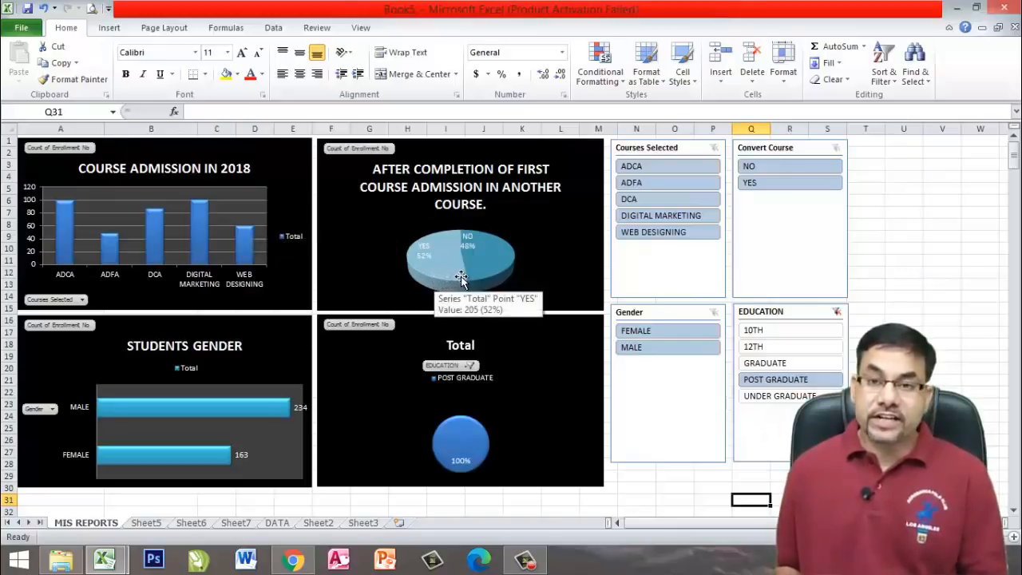